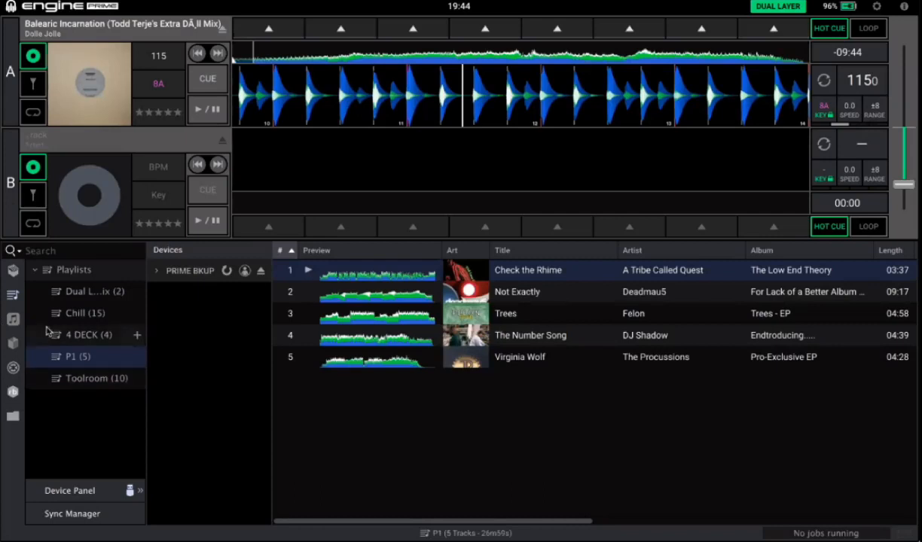
Show the crate collection and look through its list of crates.
left_click(12, 270)
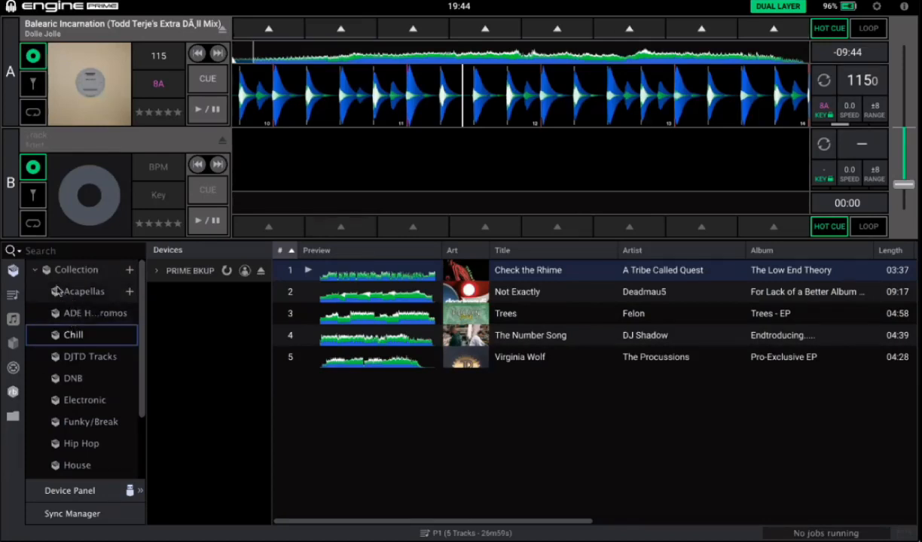
scroll(83, 331, "down", 3)
scroll(81, 316, "down", 1)
scroll(81, 317, "up", 4)
scroll(89, 362, "down", 4)
scroll(92, 384, "up", 4)
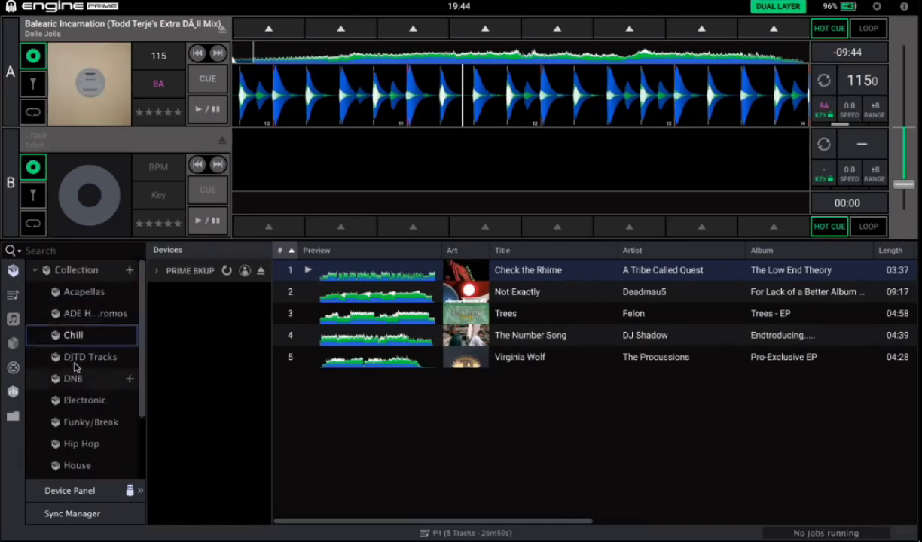
View the library sources in turn: the playlists, the iTunes, Serato and Traktor libraries, and the computer's file browser.
left_click(12, 296)
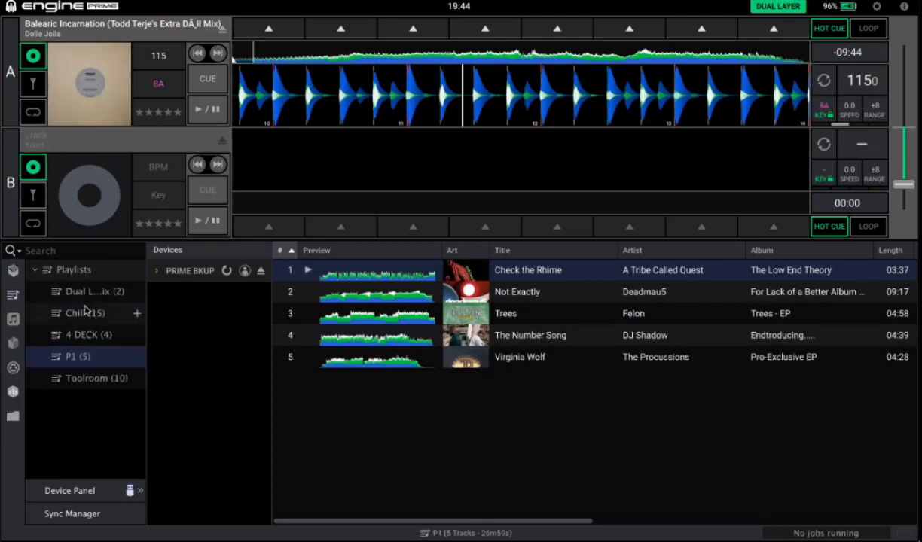
left_click(13, 320)
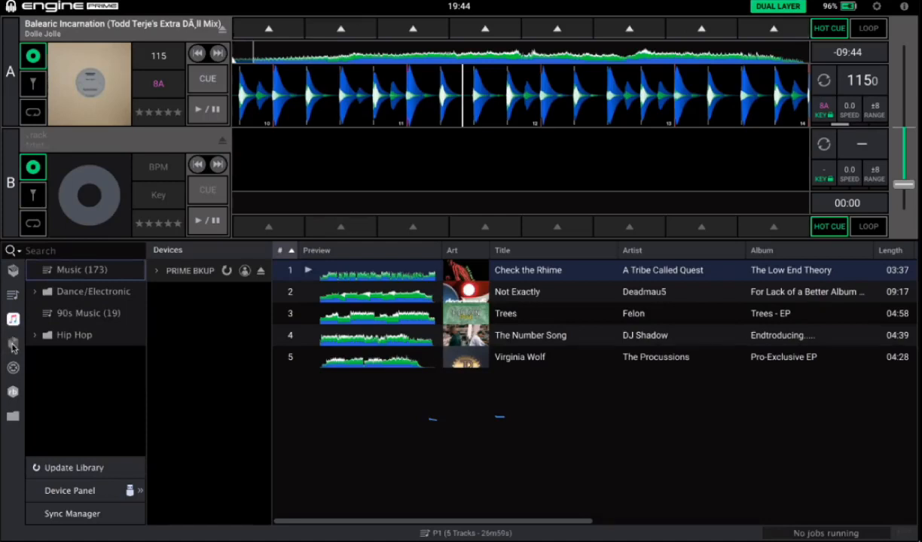
left_click(12, 345)
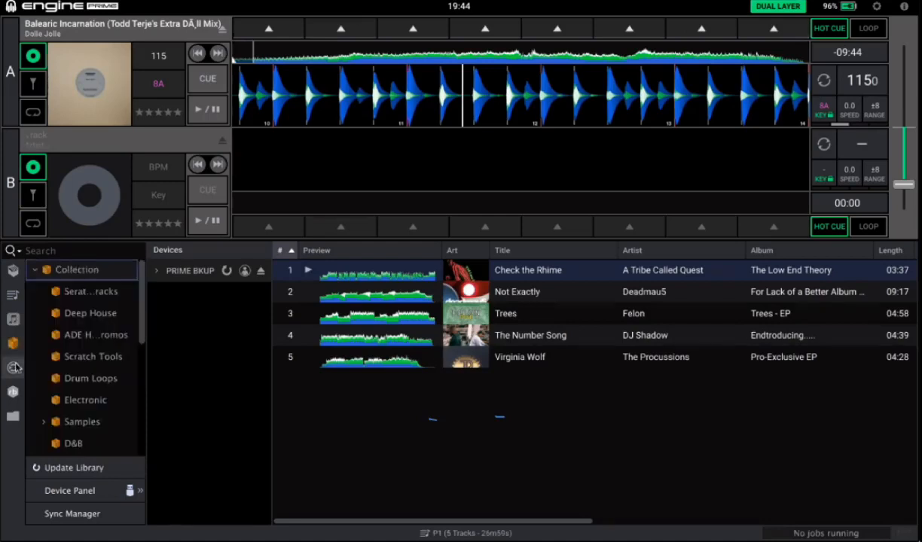
left_click(13, 369)
left_click(3, 267)
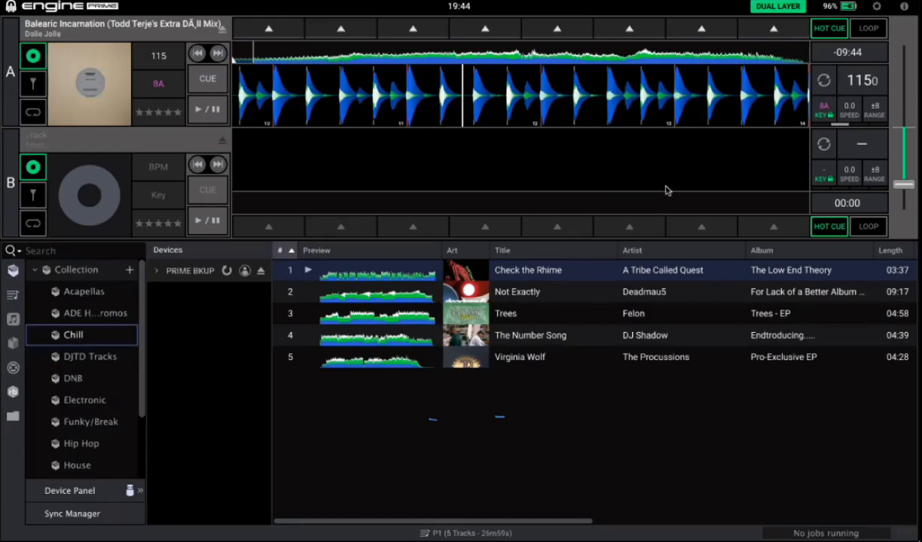
left_click(12, 319)
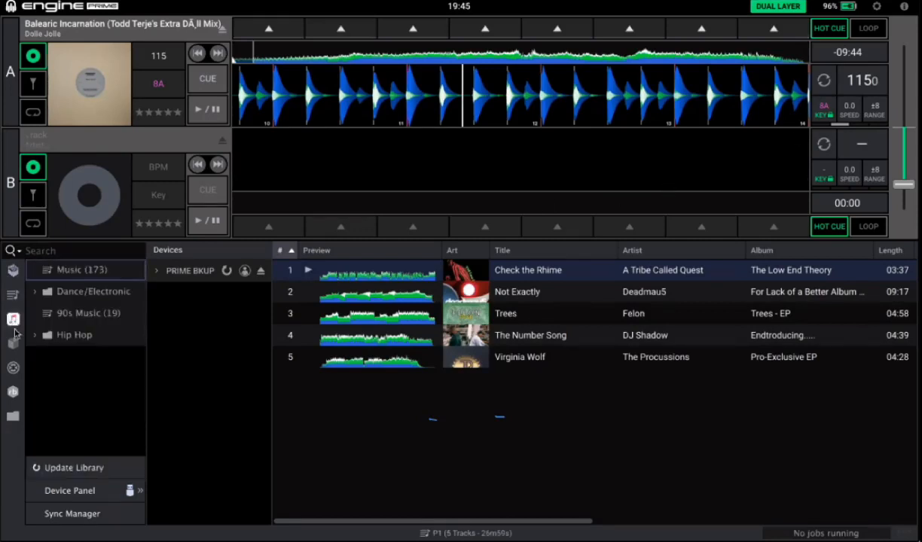
left_click(15, 344)
left_click(15, 368)
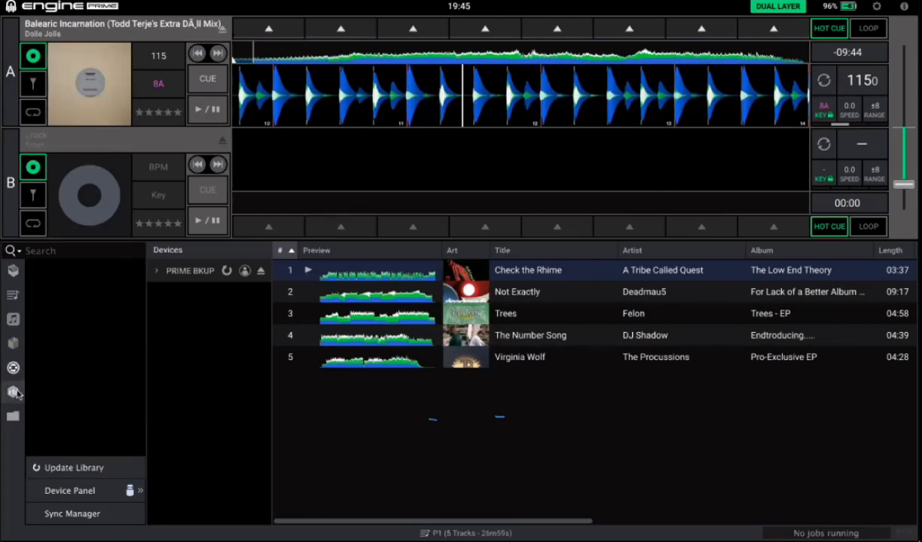
left_click(13, 417)
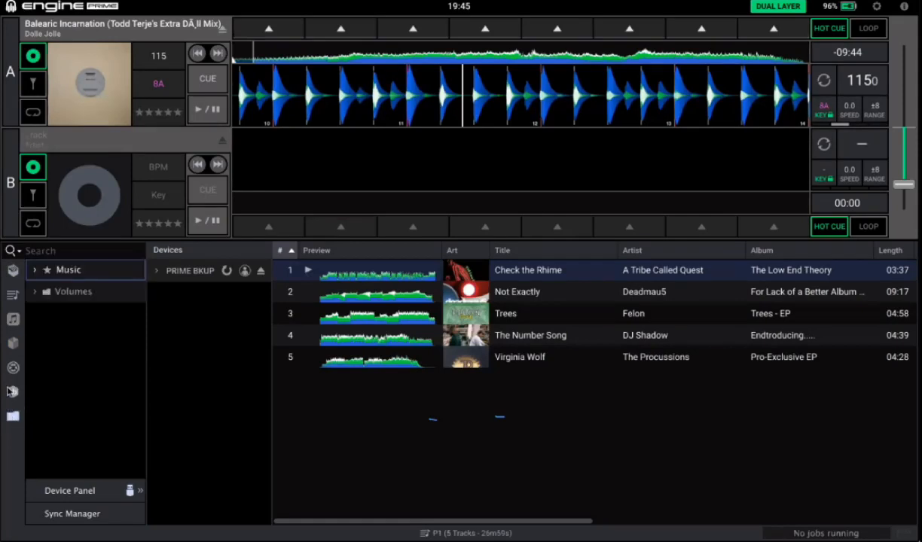
Return to the crates, browse Acapellas, Chill, DNB and Electronic, and open the ADE House Promos crate.
left_click(16, 272)
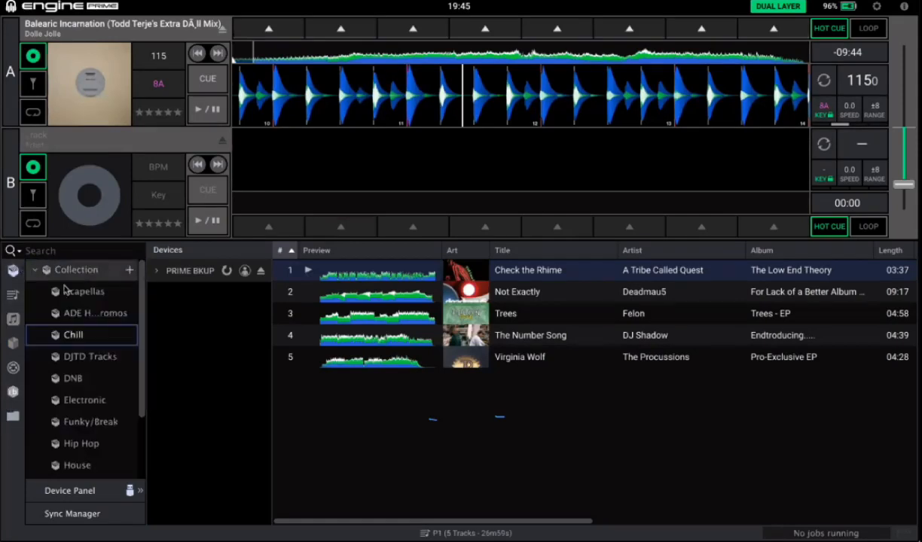
left_click(13, 295)
left_click(13, 272)
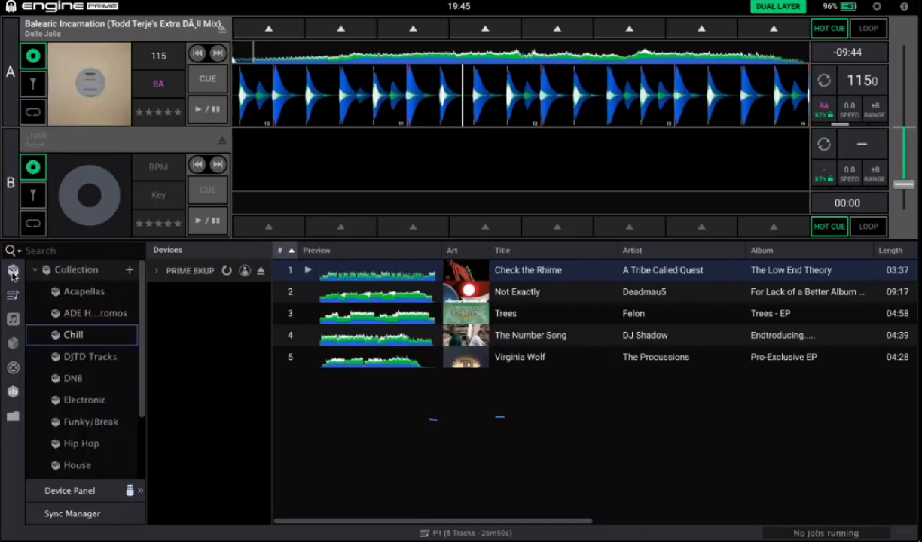
left_click(47, 292)
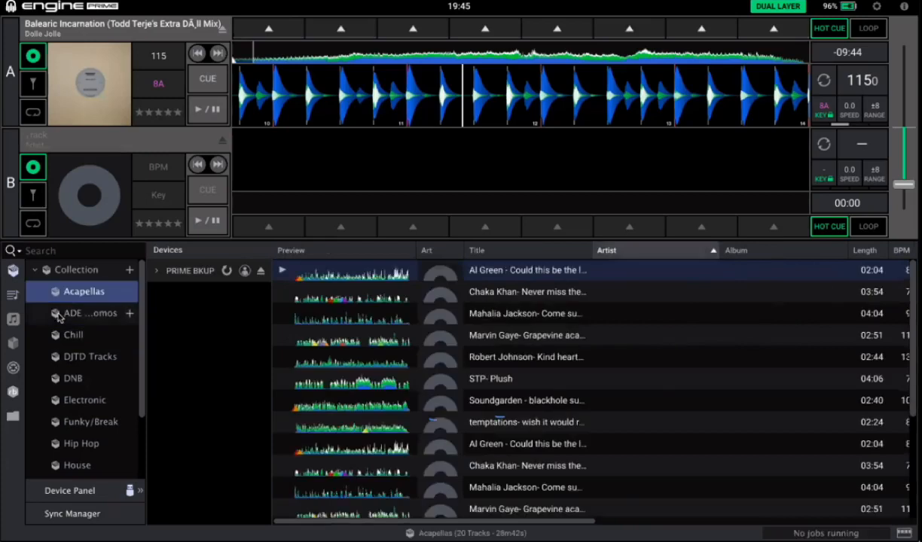
left_click(66, 313)
left_click(73, 339)
left_click(77, 381)
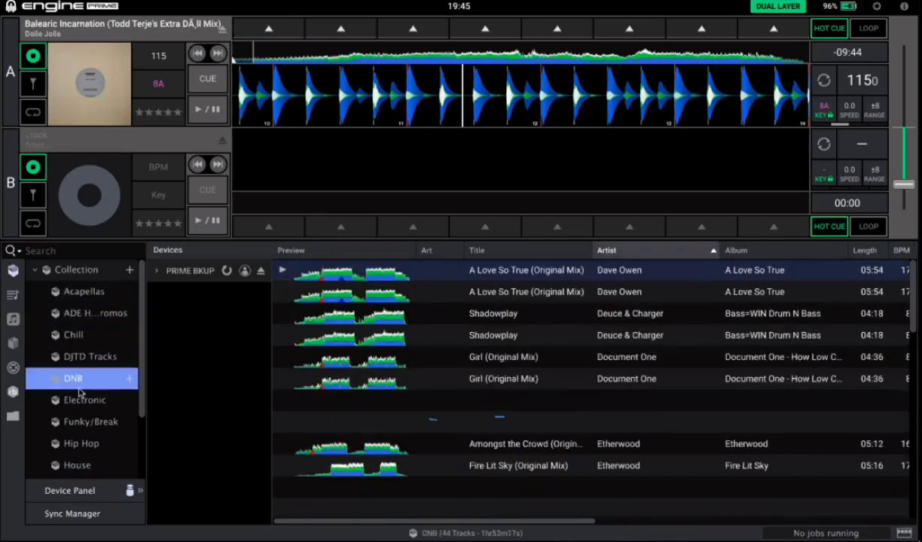
left_click(80, 399)
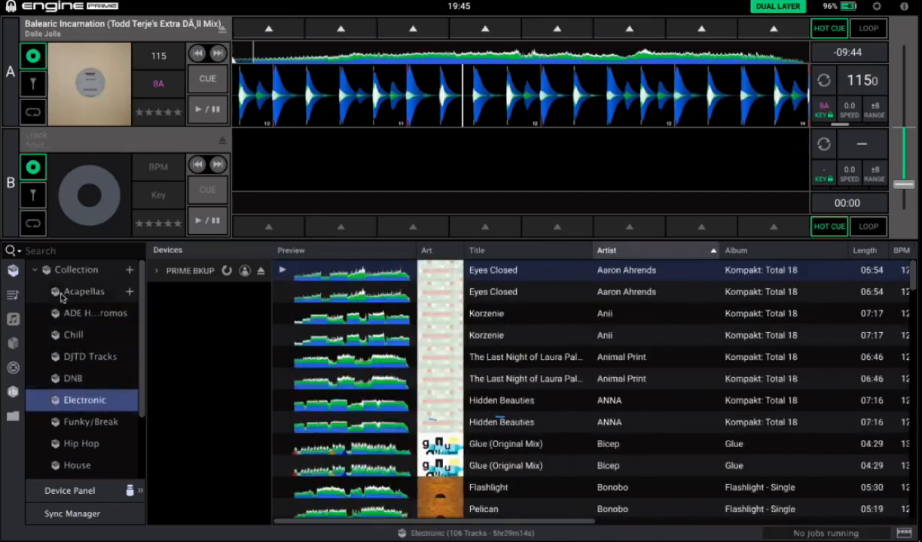
left_click(79, 319)
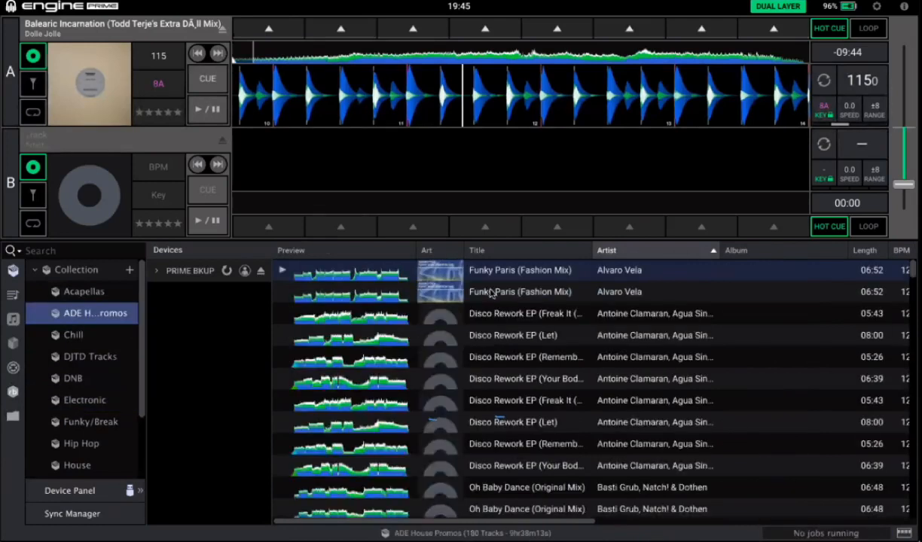
Load the second copy of Funky Paris (Fashion Mix) onto deck A and play a few seconds of it.
left_click_drag(489, 292, 407, 104)
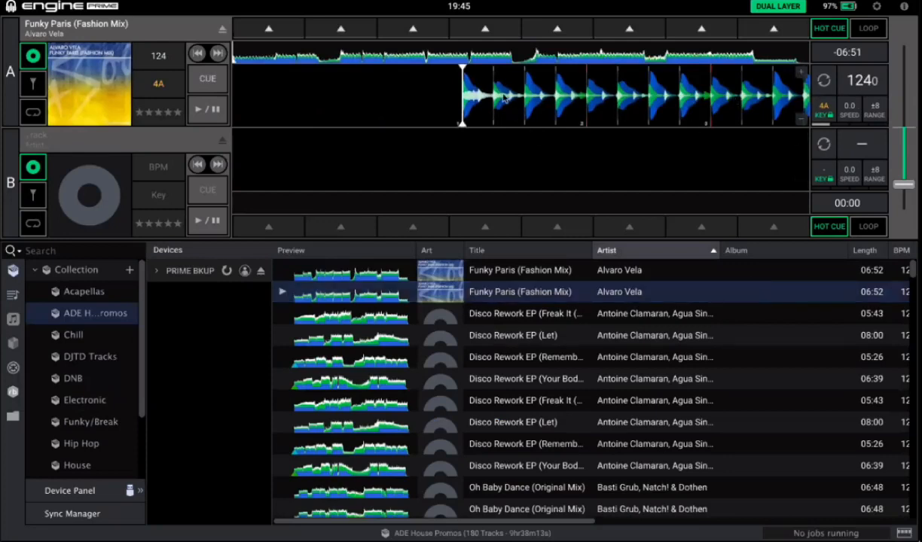
key("space")
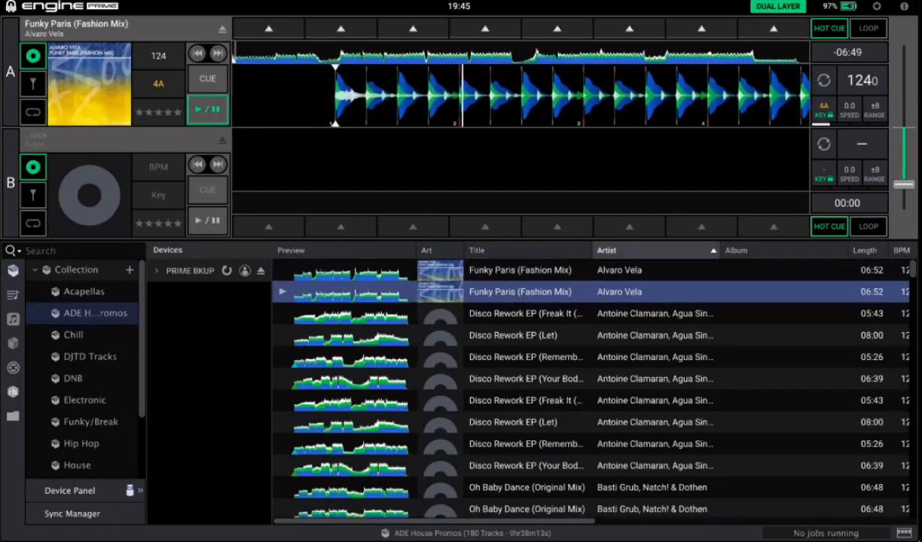
key("space")
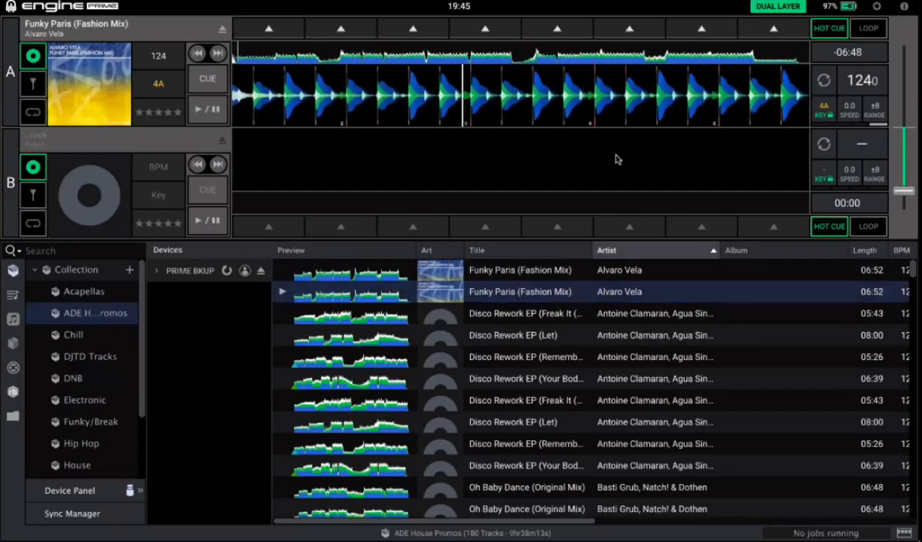
Set deck A's first hot cue at the start of the track and its second with about 3:19 remaining.
left_click_drag(304, 54, 235, 56)
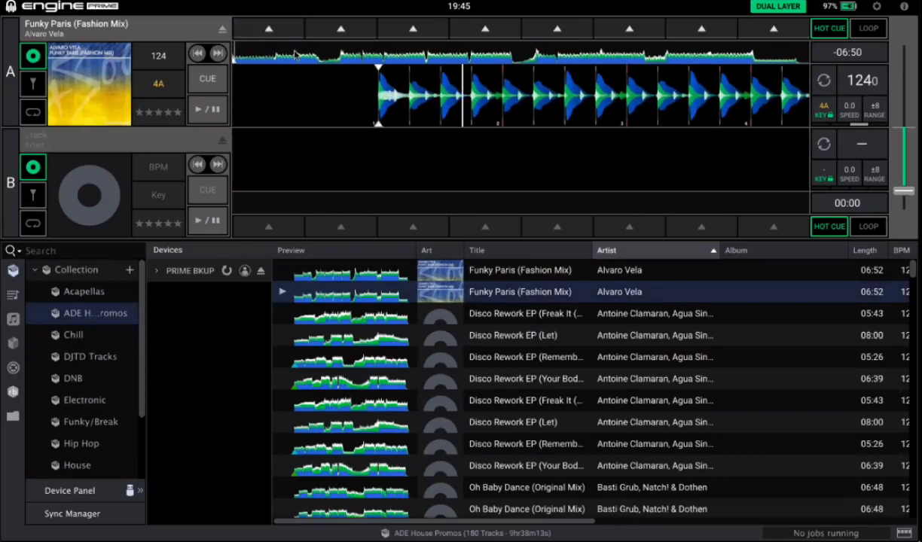
left_click(217, 52)
left_click(217, 53)
left_click(271, 30)
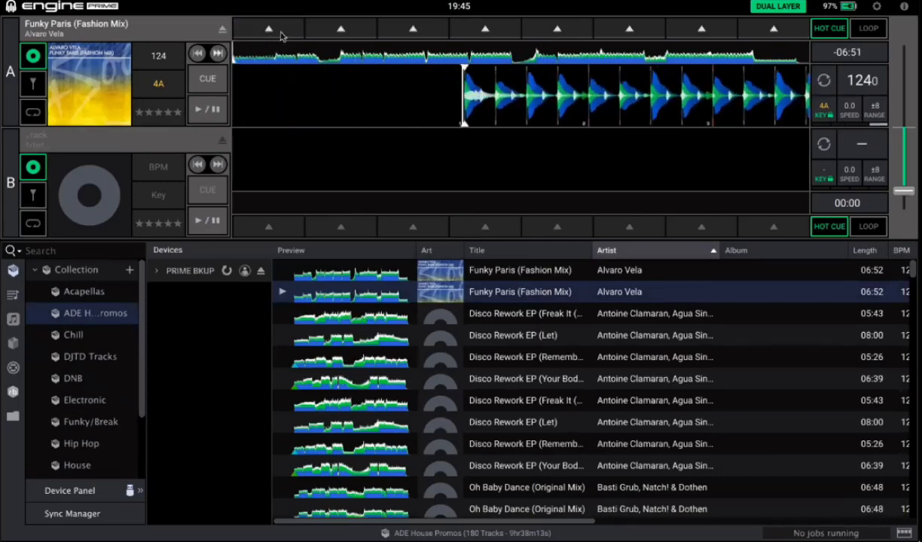
left_click(531, 59)
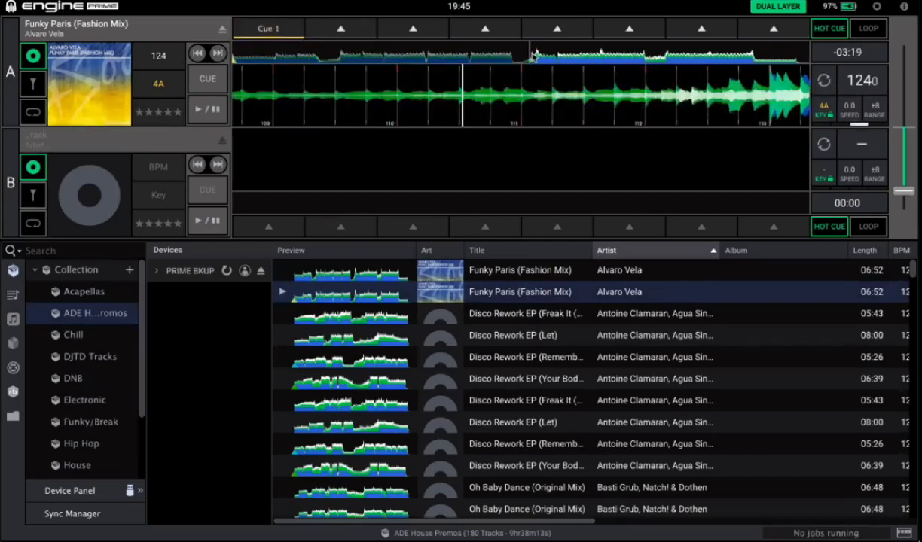
left_click(324, 36)
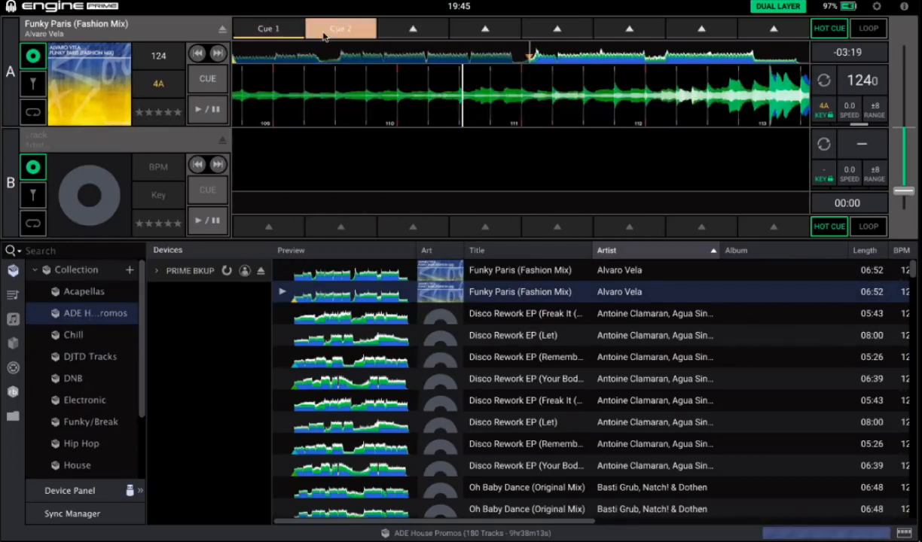
Jump back to the first hot cue on deck A and check the deck's saved loop slots.
left_click(284, 30)
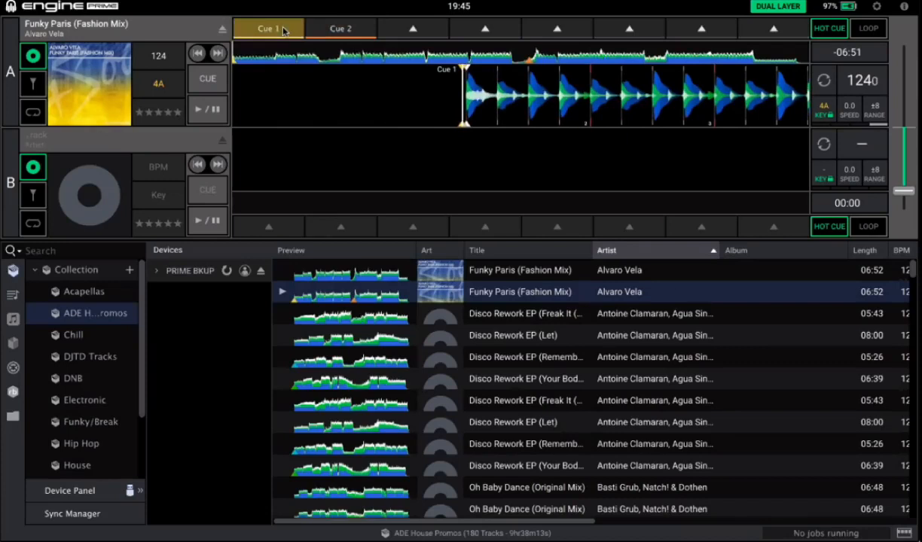
left_click(881, 30)
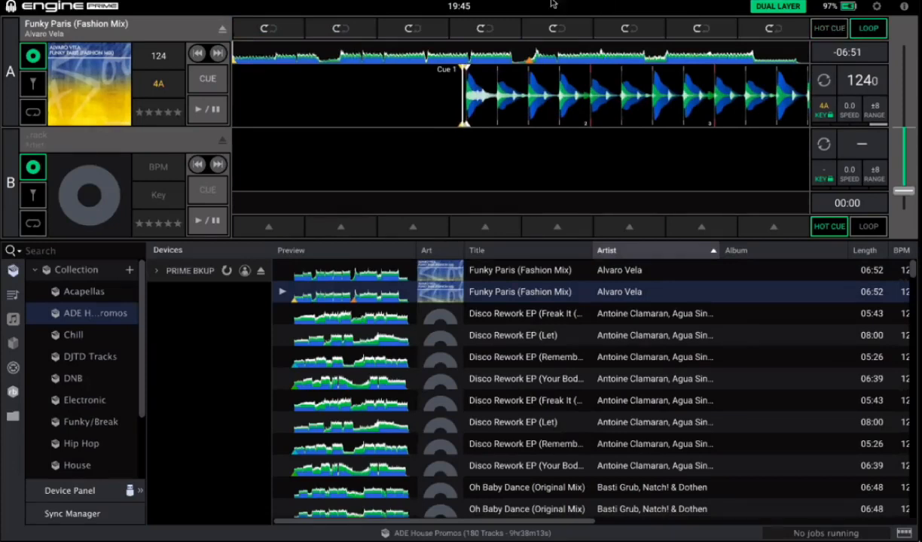
left_click(821, 28)
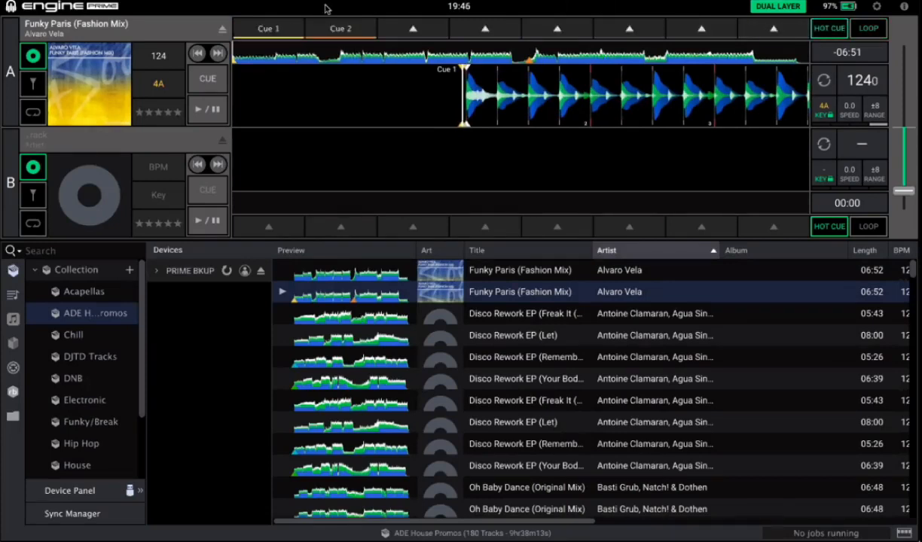
Rename deck A's first hot cue to Intro and set its colour to orange.
left_click(289, 30)
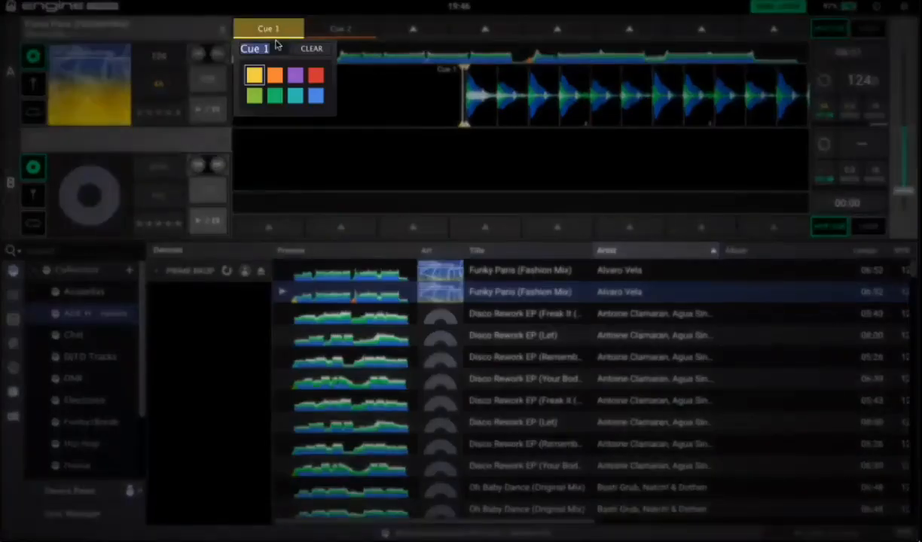
type("INTR")
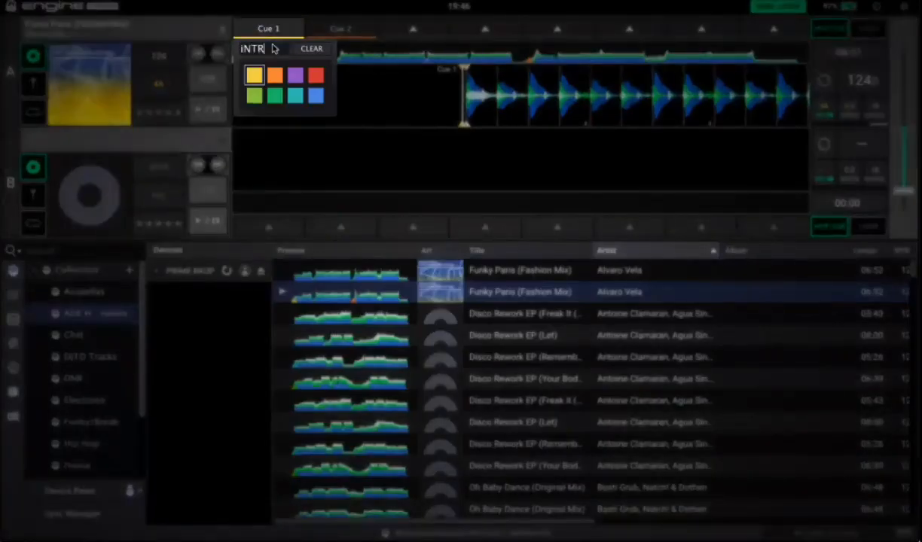
type("O")
key("BackSpace")
key("BackSpace")
key("BackSpace")
key("BackSpace")
key("BackSpace")
left_click(275, 74)
left_click(368, 95)
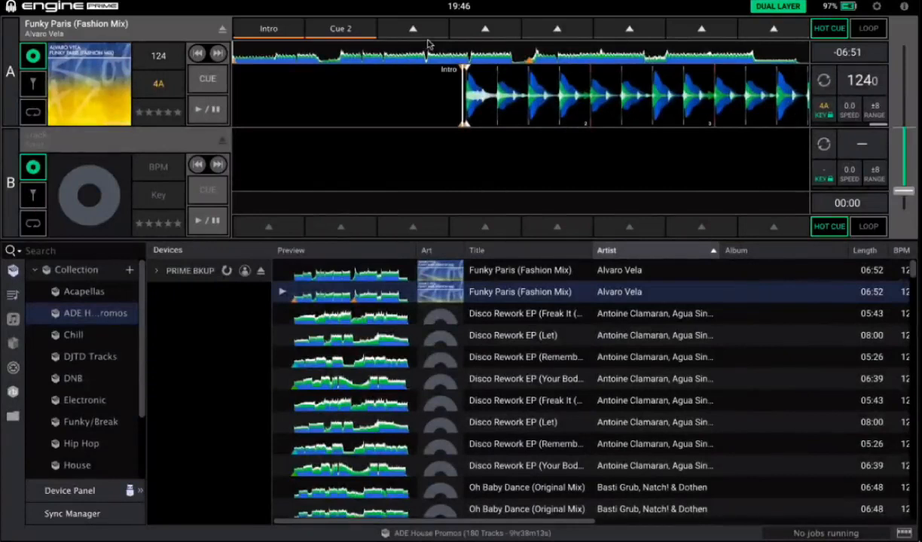
View deck A's loop slots once more and return to its hot cues.
left_click(833, 29)
left_click(838, 30)
left_click(827, 30)
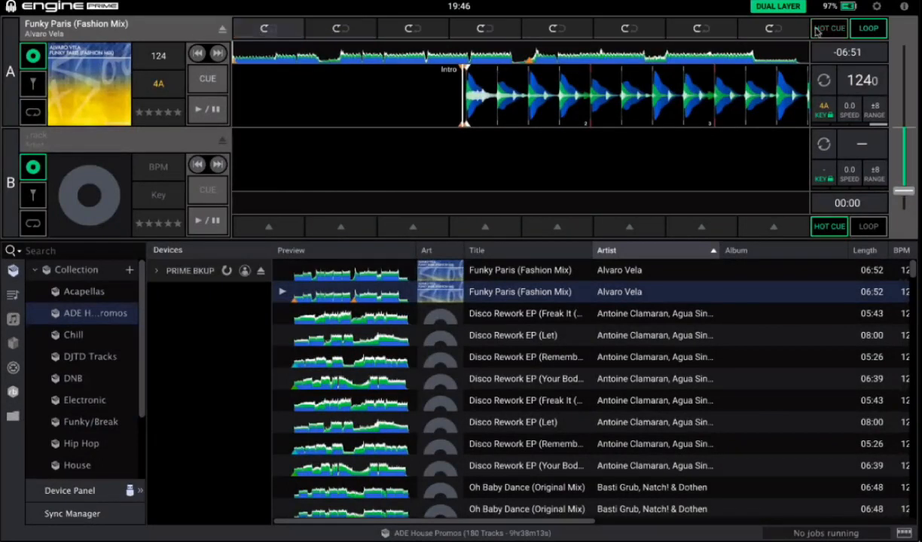
left_click(818, 30)
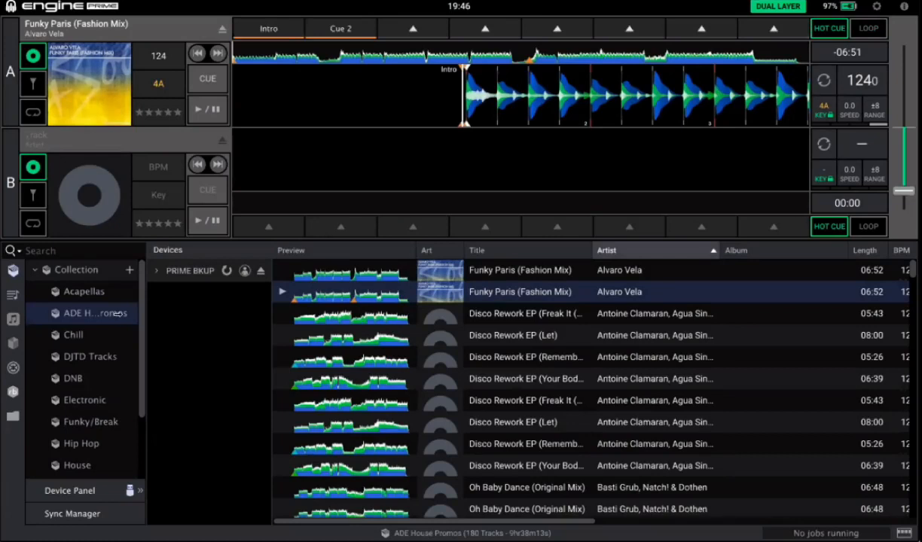
Alternate between the playlists and the crate collection to compare the two ways of organising tracks.
left_click(13, 290)
left_click(13, 270)
left_click(13, 292)
left_click(13, 270)
left_click(13, 292)
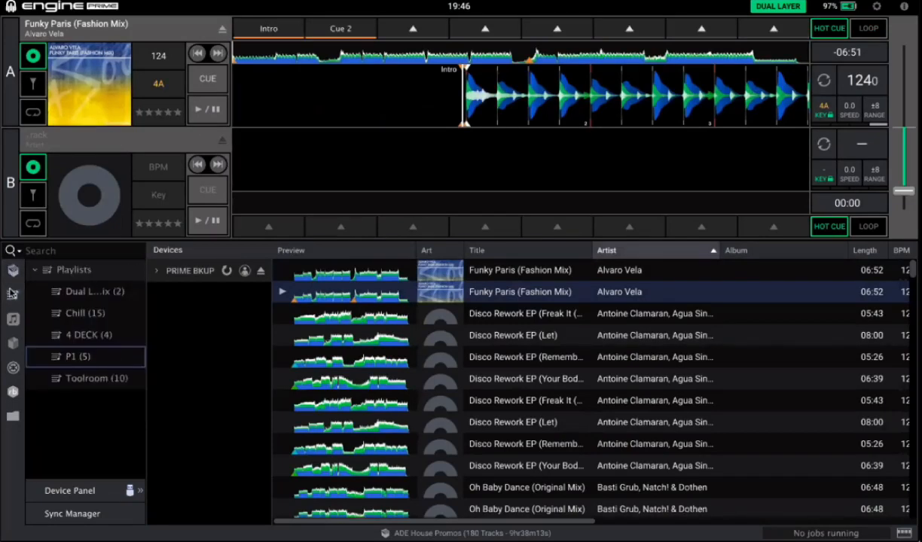
left_click(13, 270)
left_click(13, 293)
left_click(14, 270)
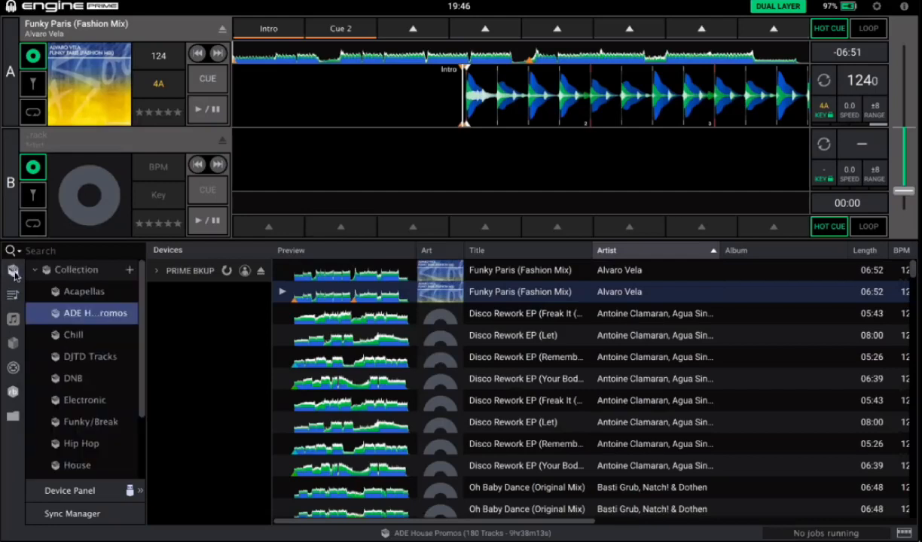
Examine the whole list of crates in the collection down to Uptemp/Break.
left_click(14, 268)
left_click(14, 272)
left_click(14, 275)
left_click(13, 271)
left_click(13, 274)
left_click(15, 275)
scroll(88, 360, "down", 3)
scroll(89, 360, "up", 3)
scroll(89, 363, "down", 3)
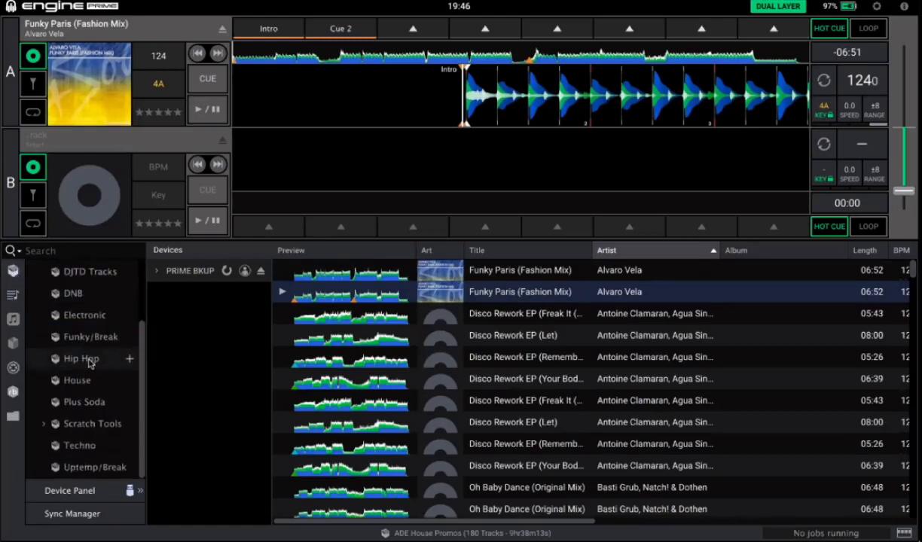
scroll(89, 363, "up", 3)
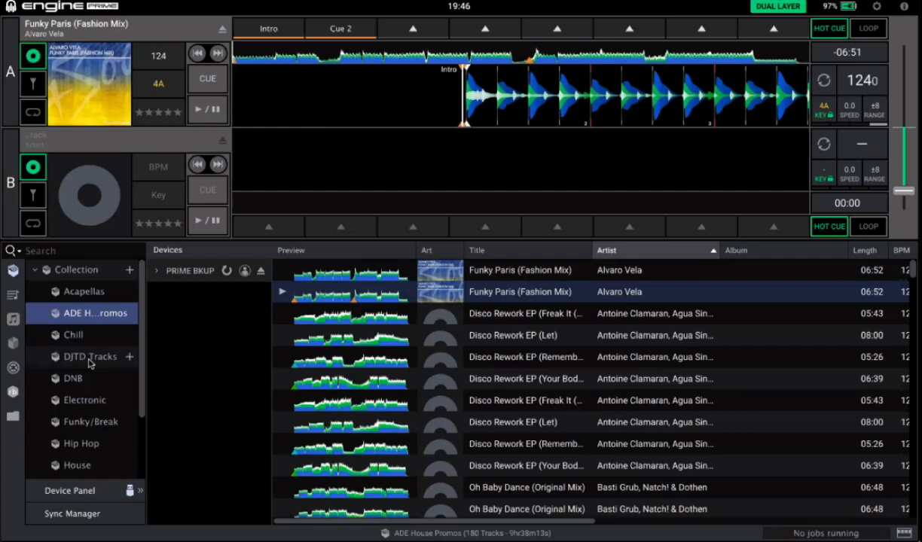
Switch between the crates and the playlists again, finishing on the list of playlists.
left_click(12, 300)
left_click(13, 273)
left_click(13, 298)
left_click(12, 274)
left_click(12, 297)
left_click(13, 273)
left_click(13, 296)
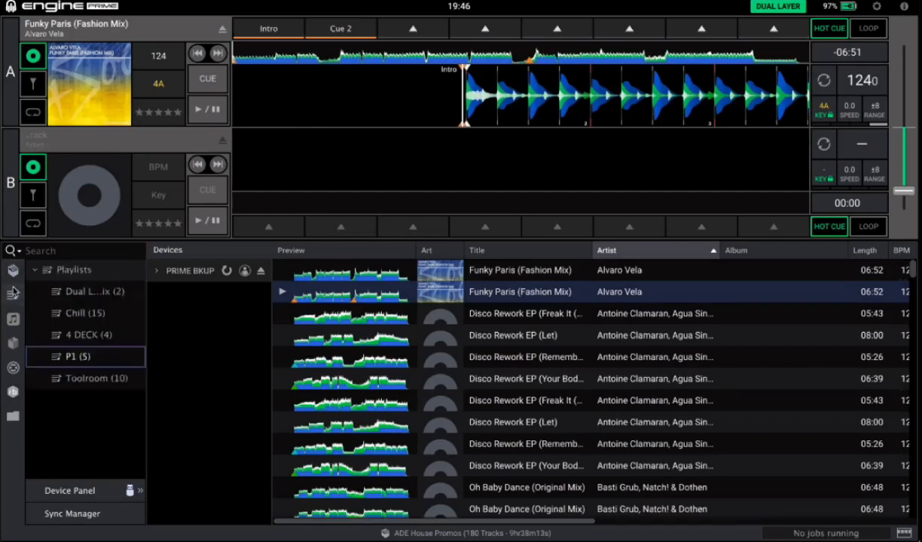
Look through the tracks in the Chill, 4 DECK, P1, Toolroom and Dual Layer Remix playlists.
left_click(13, 273)
left_click(14, 297)
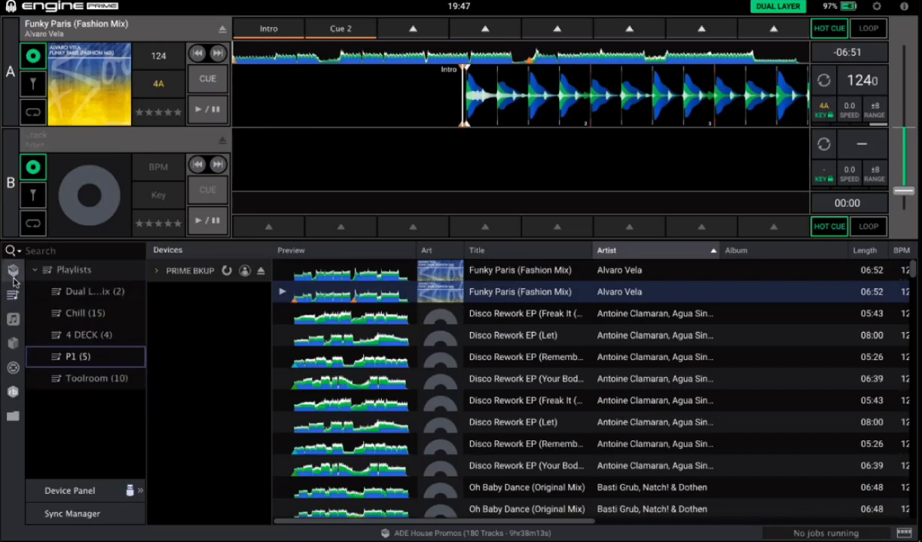
left_click(96, 313)
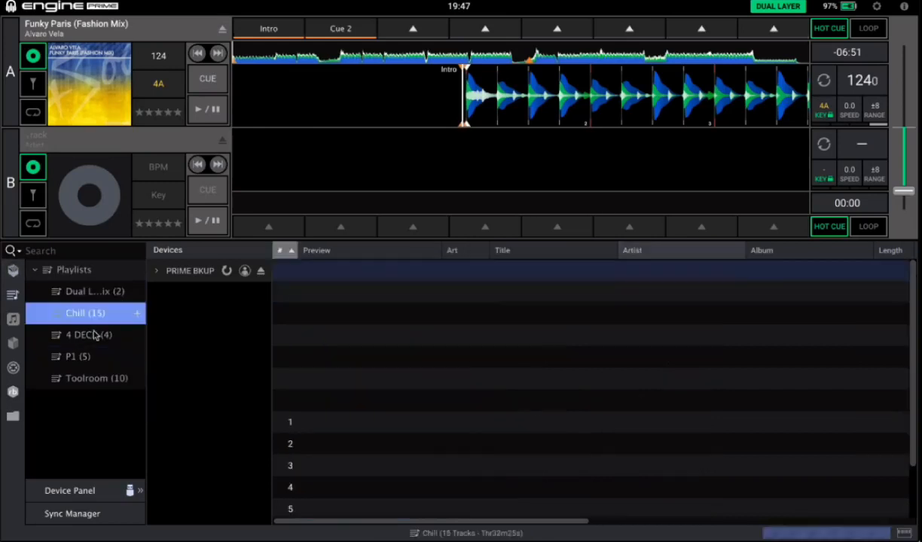
left_click(92, 333)
left_click(88, 358)
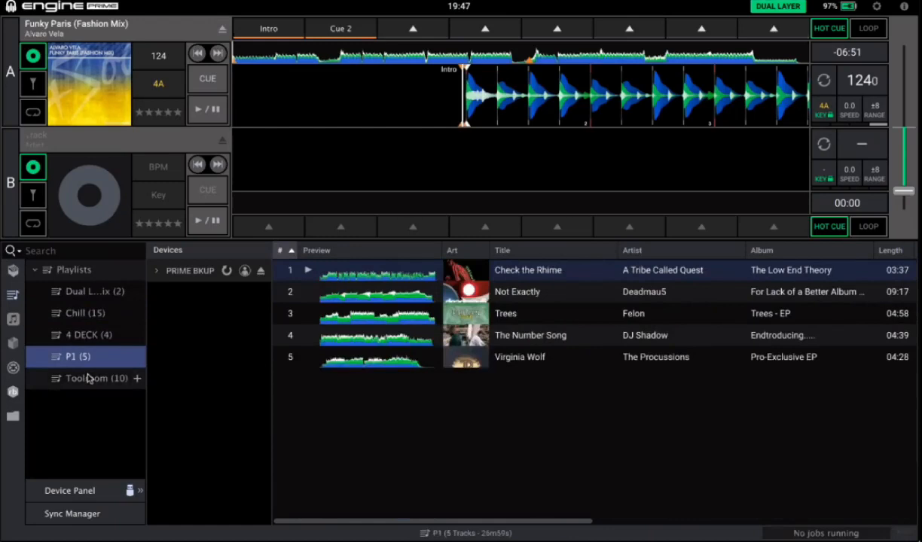
left_click(89, 378)
left_click(82, 295)
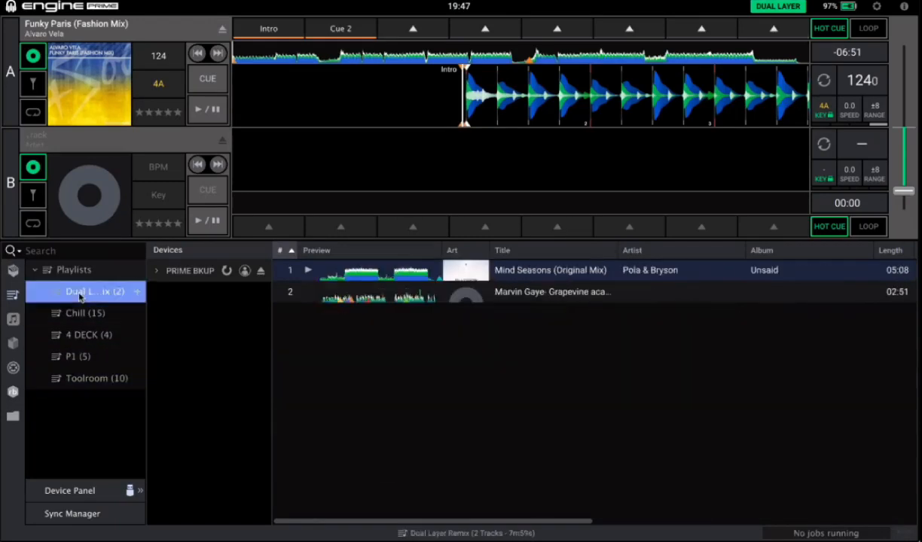
Update the Apple Music library and browse its 90s Music playlist and the 90's playlist inside the Hip Hop folder.
left_click(13, 319)
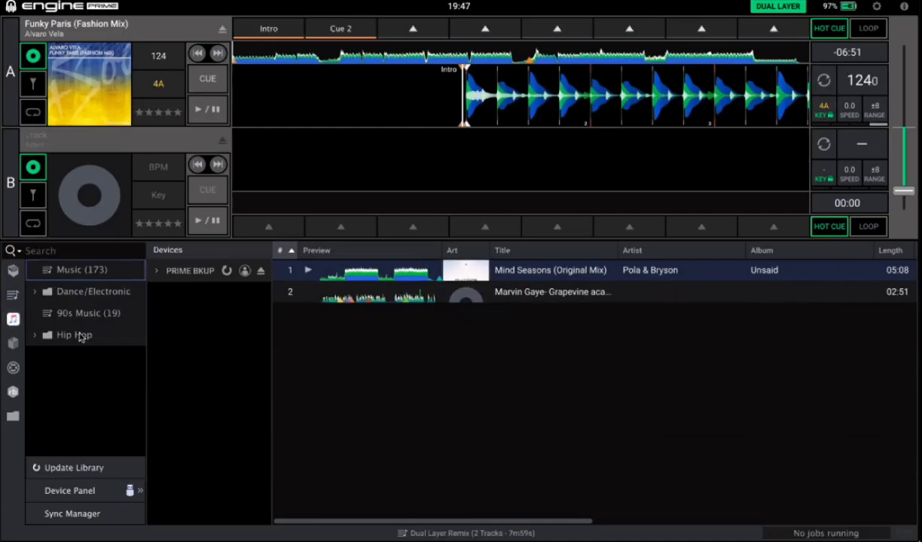
left_click(61, 470)
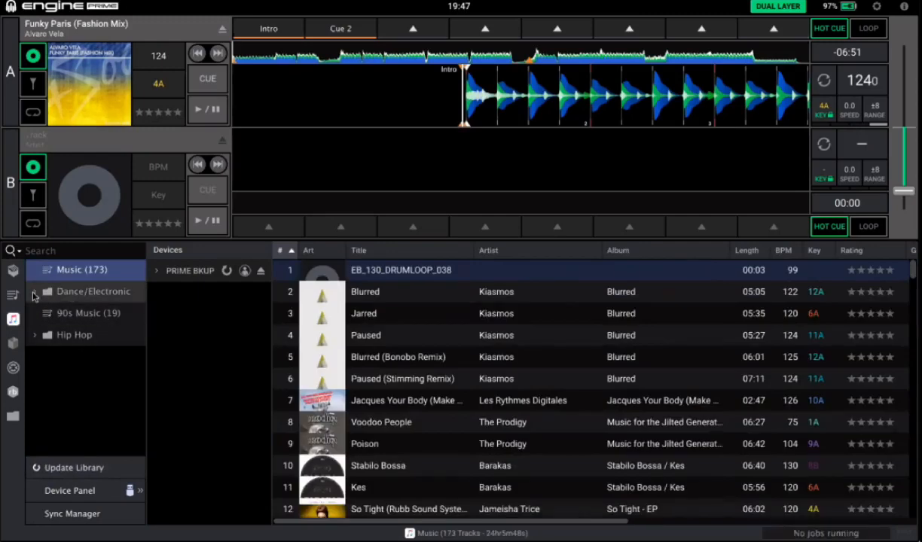
left_click(55, 316)
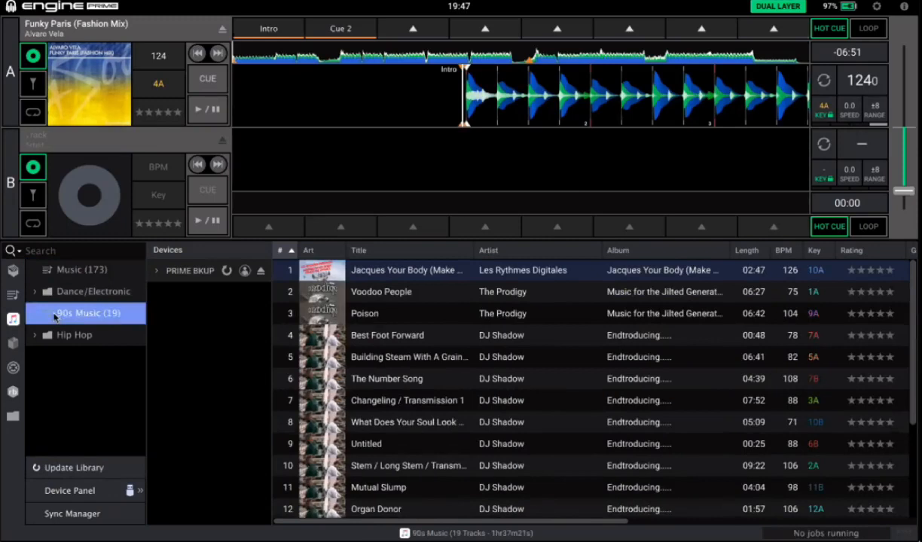
left_click(36, 337)
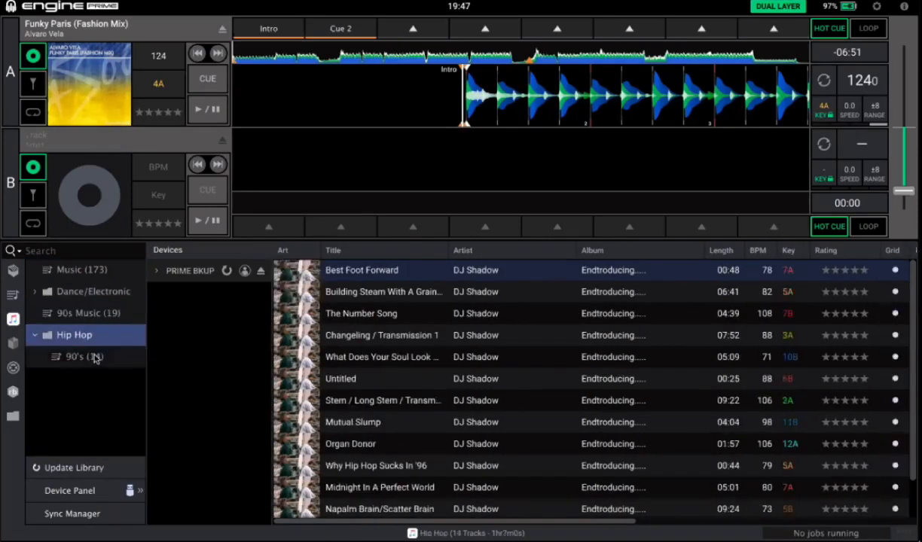
left_click(95, 359)
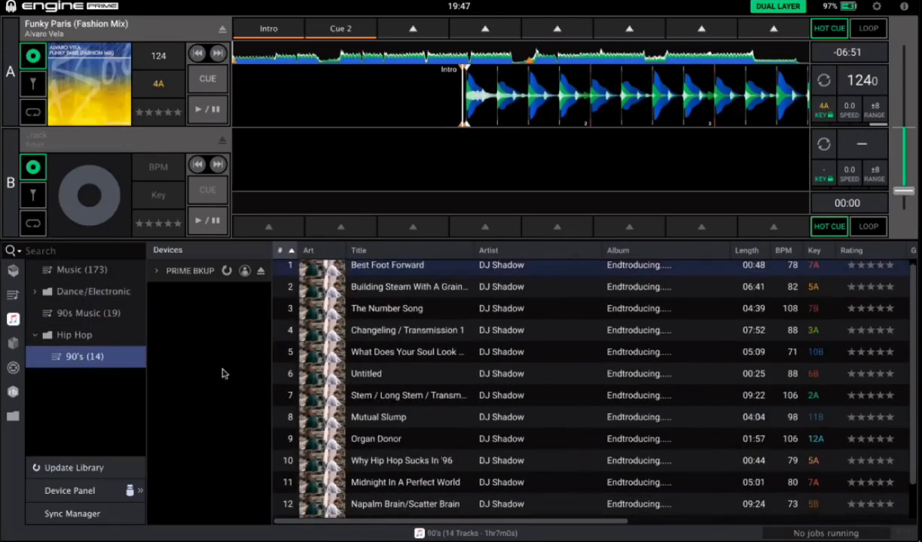
left_click(81, 312)
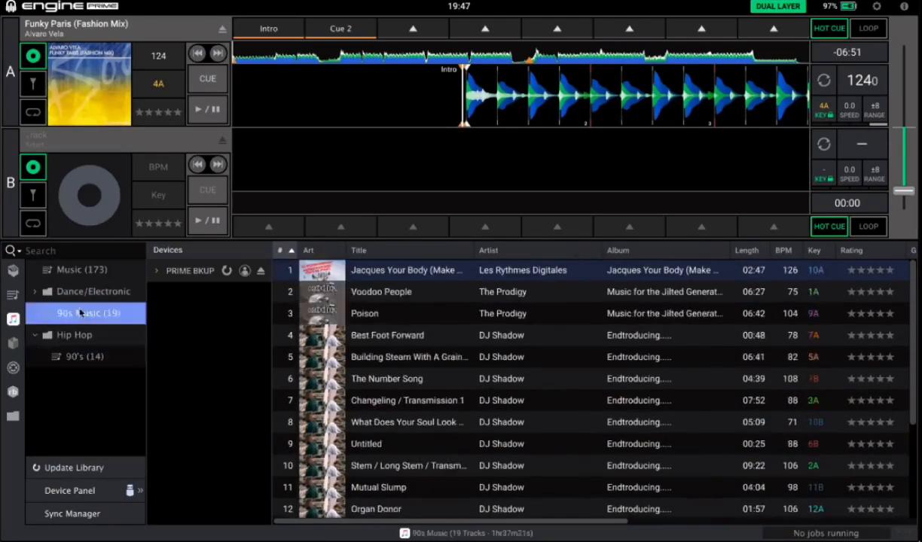
Switch to the Serato library and update its collection of crates.
left_click(11, 343)
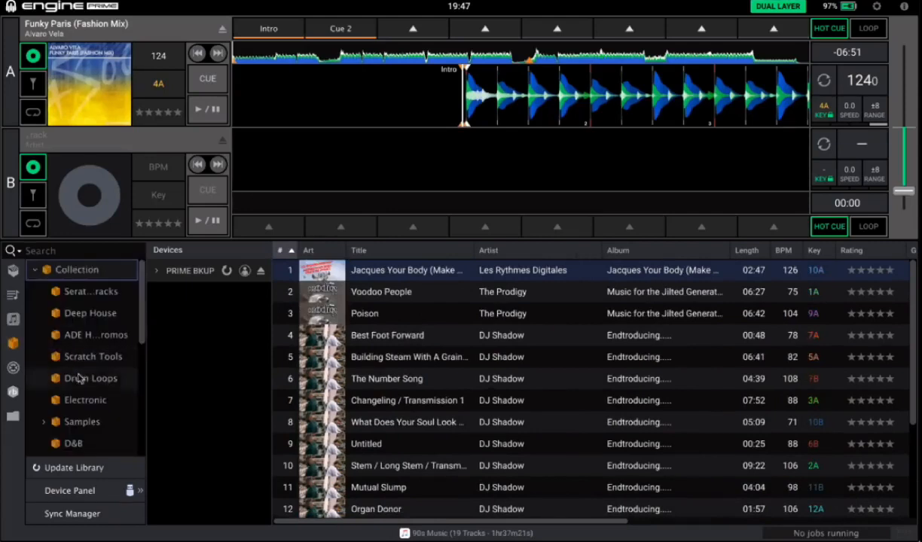
left_click(78, 472)
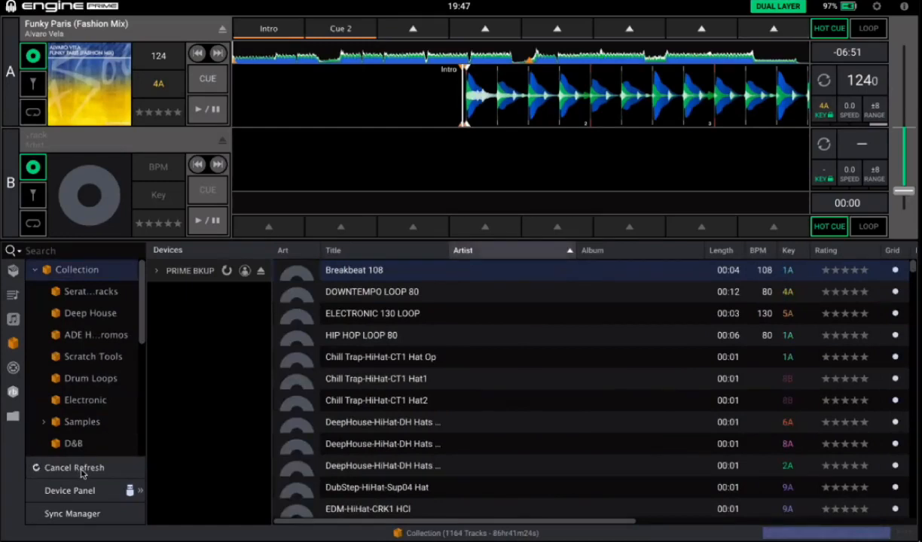
left_click(78, 471)
Load the track Mango Lime from Serato's Deep House crate onto deck B.
left_click_drag(142, 299, 142, 395)
scroll(127, 277, "up", 10)
left_click(89, 311)
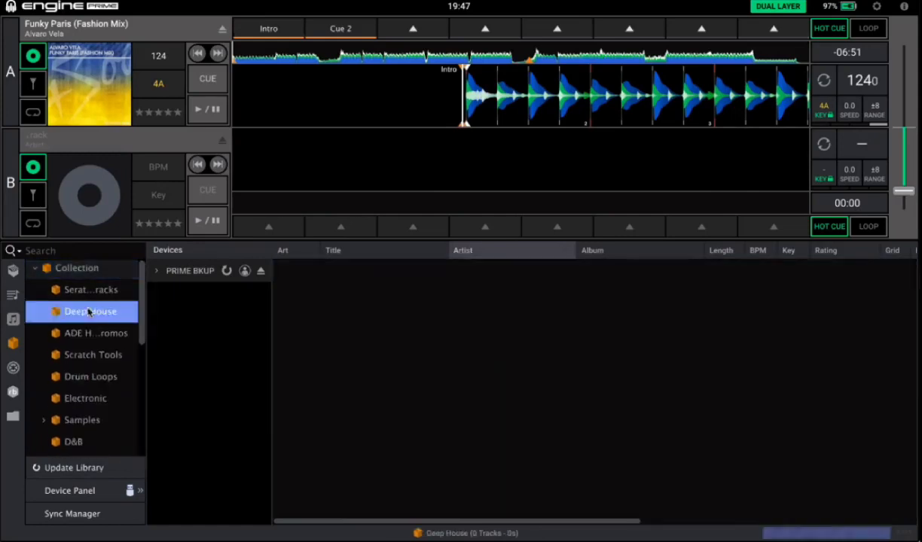
left_click_drag(452, 314, 408, 159)
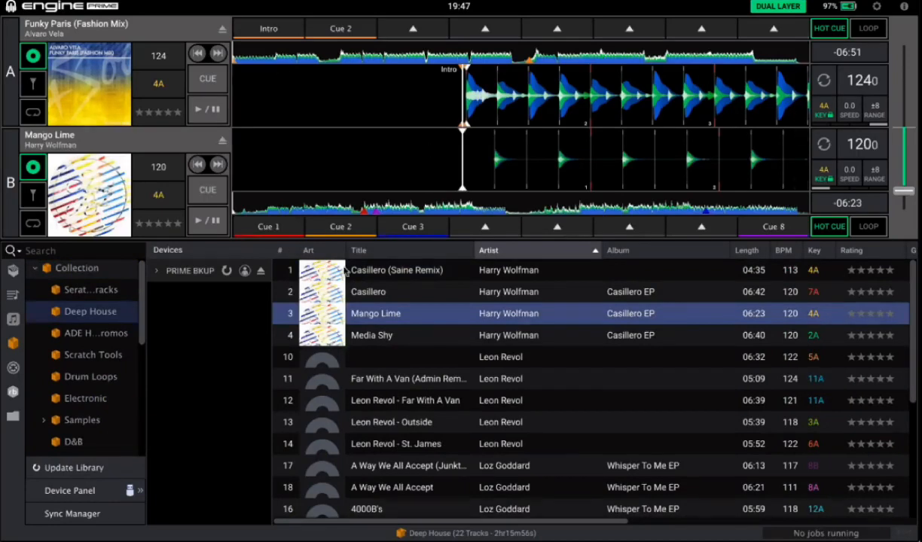
View the Traktor library, the Rekordbox playlists and the computer's folders, and return to the Engine crate collection.
left_click(16, 366)
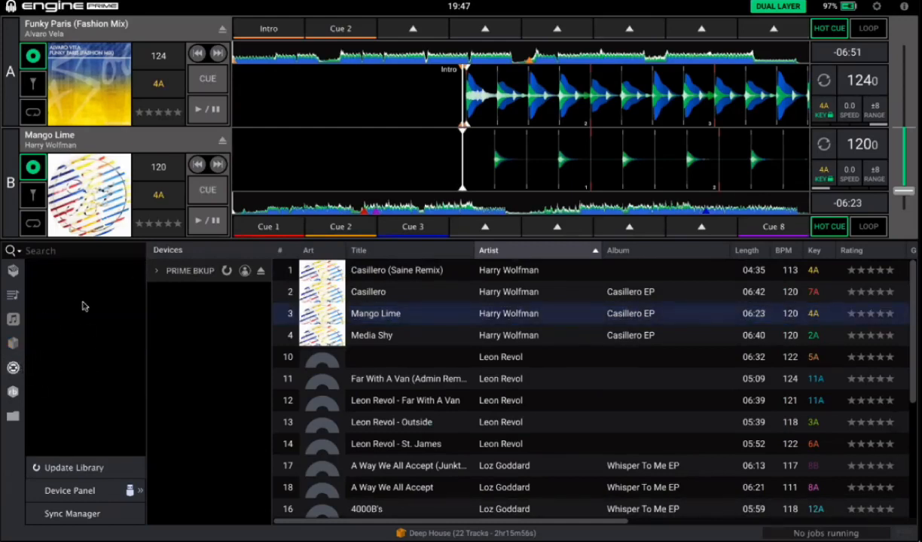
left_click(13, 389)
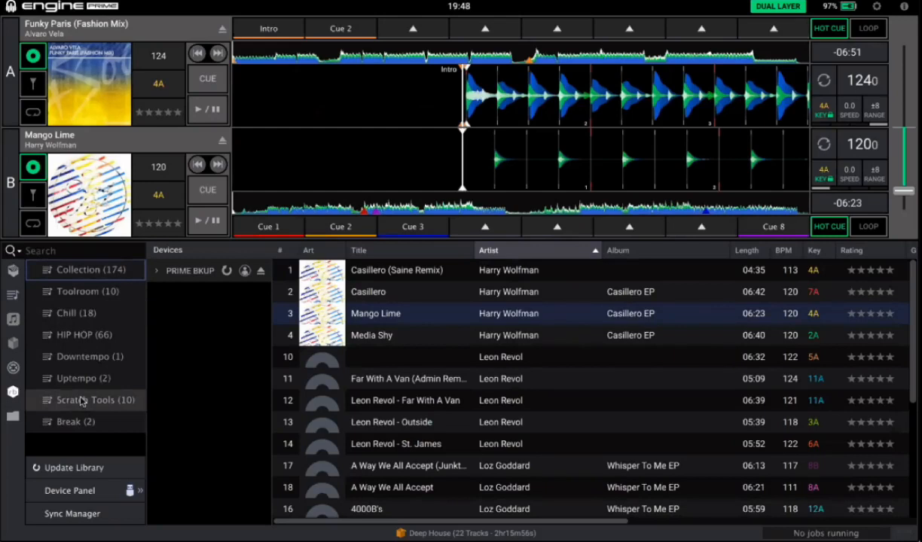
left_click(15, 416)
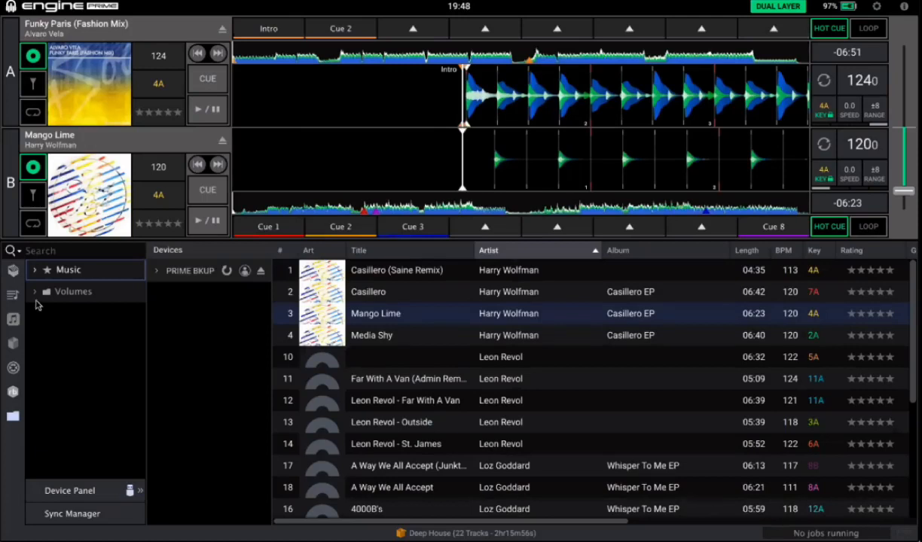
left_click(13, 270)
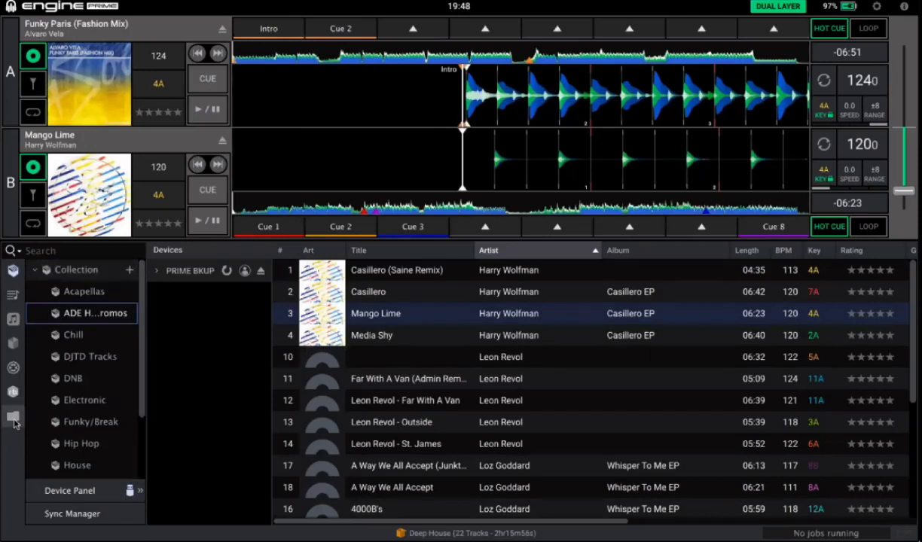
left_click(13, 417)
left_click(11, 272)
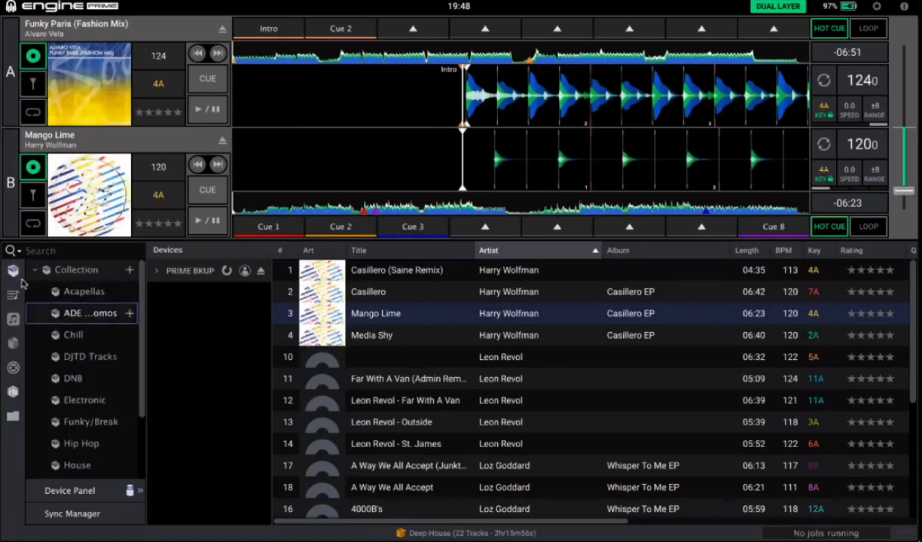
Examine the drives under Volumes and the folders inside Music among the computer's files, collapsing both again.
left_click(14, 415)
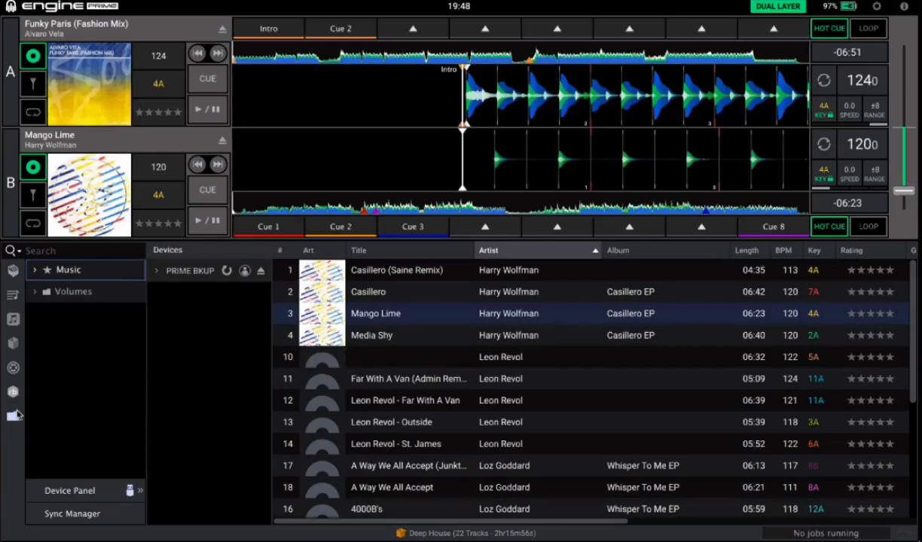
left_click(33, 292)
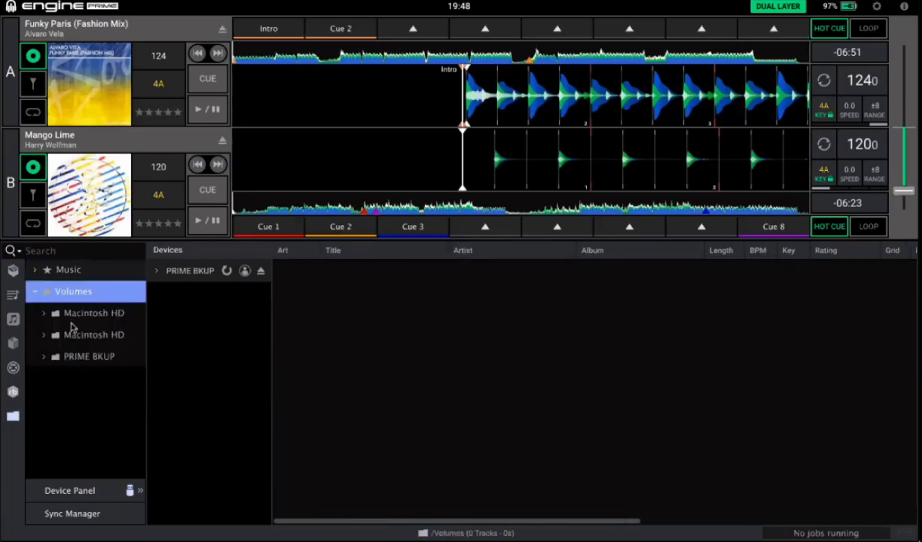
left_click(34, 291)
left_click(33, 271)
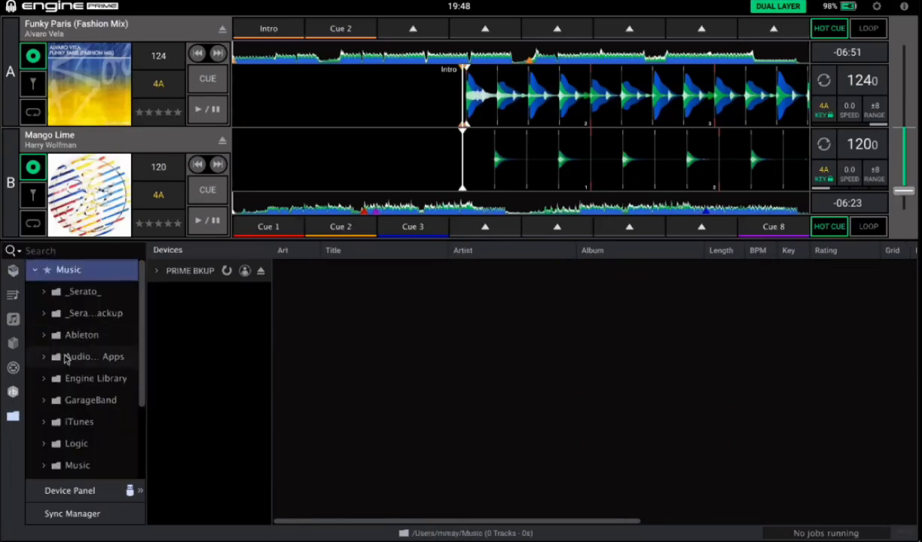
scroll(64, 358, "down", 4)
scroll(64, 358, "up", 4)
scroll(60, 383, "down", 4)
scroll(46, 331, "up", 4)
left_click(35, 273)
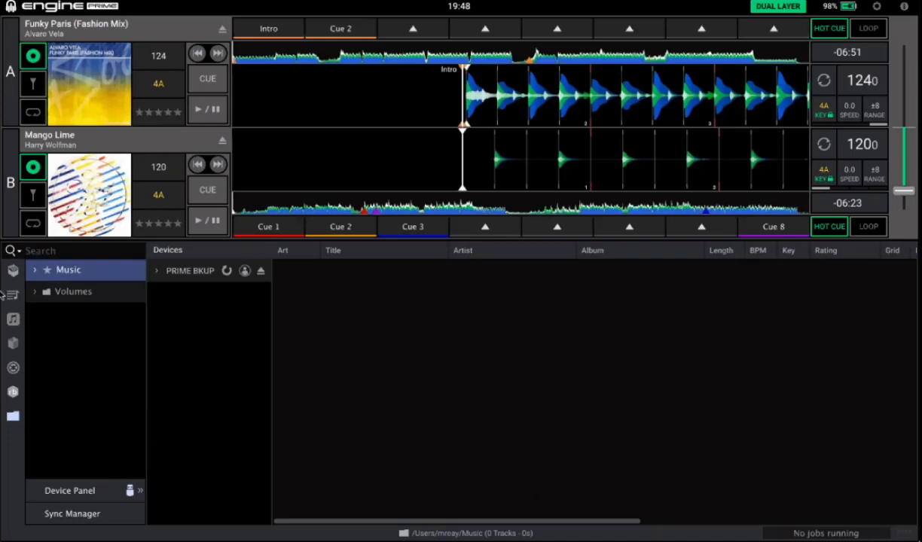
Start a Rekordbox library update, select RB Caollection.xml on the Desktop as its source, and cancel the import.
left_click(13, 369)
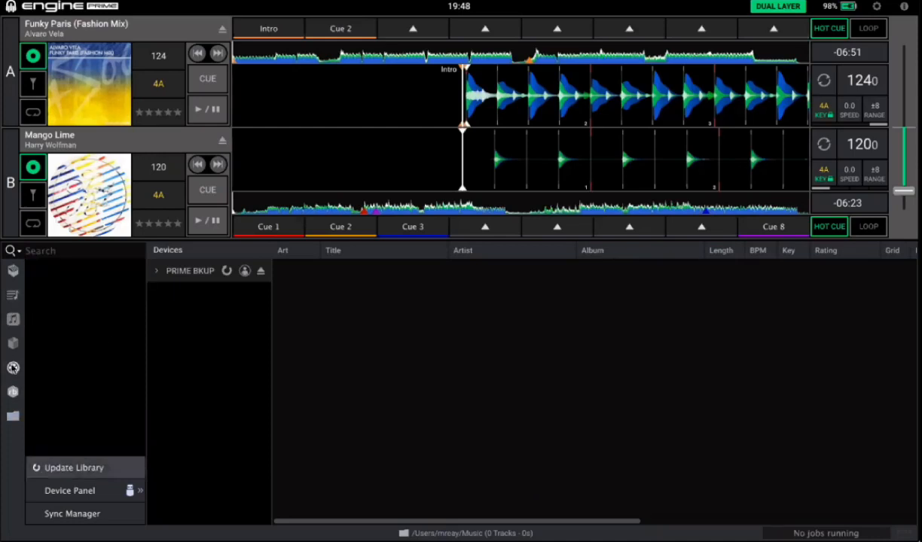
left_click(13, 392)
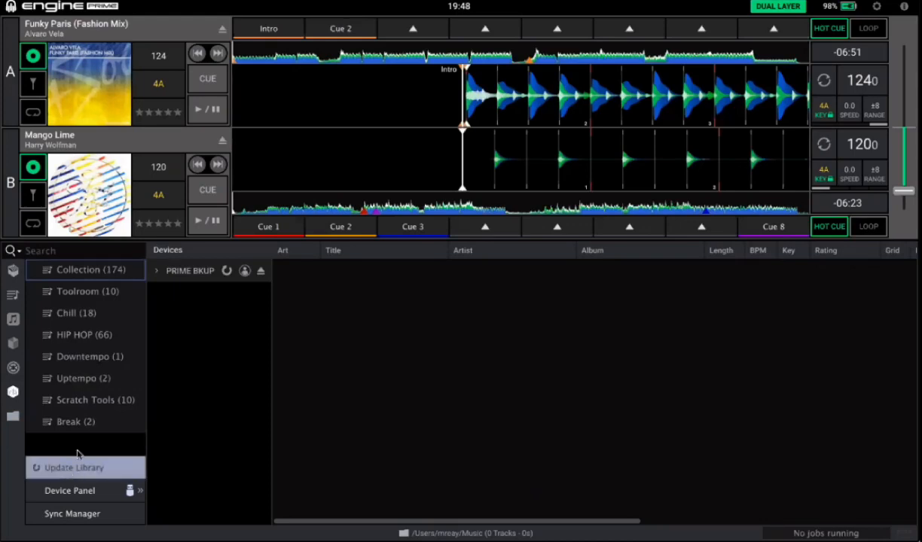
left_click(78, 460)
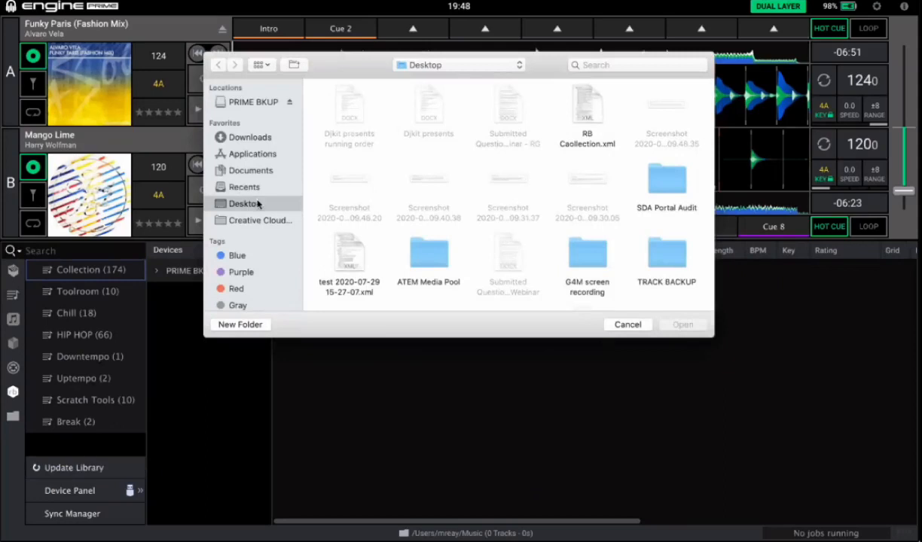
scroll(467, 188, "down", 1)
left_click(594, 101)
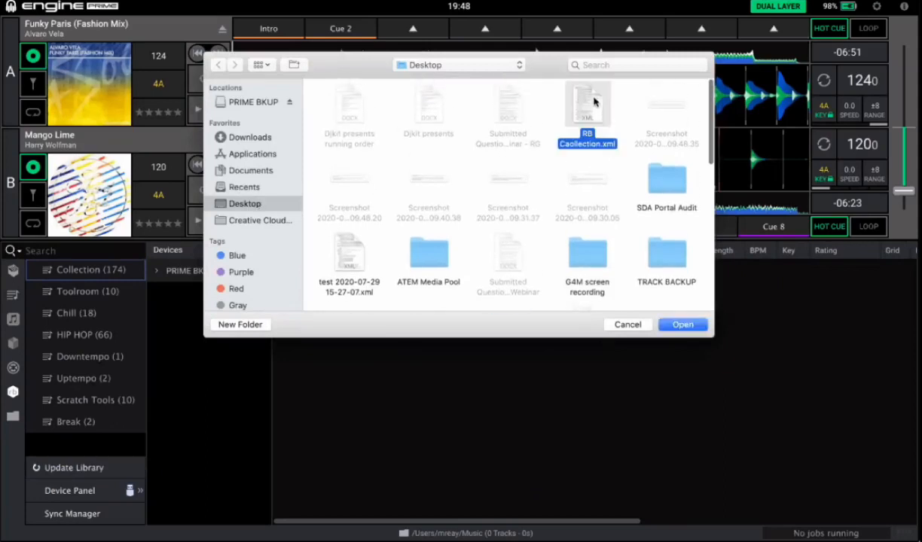
left_click(642, 324)
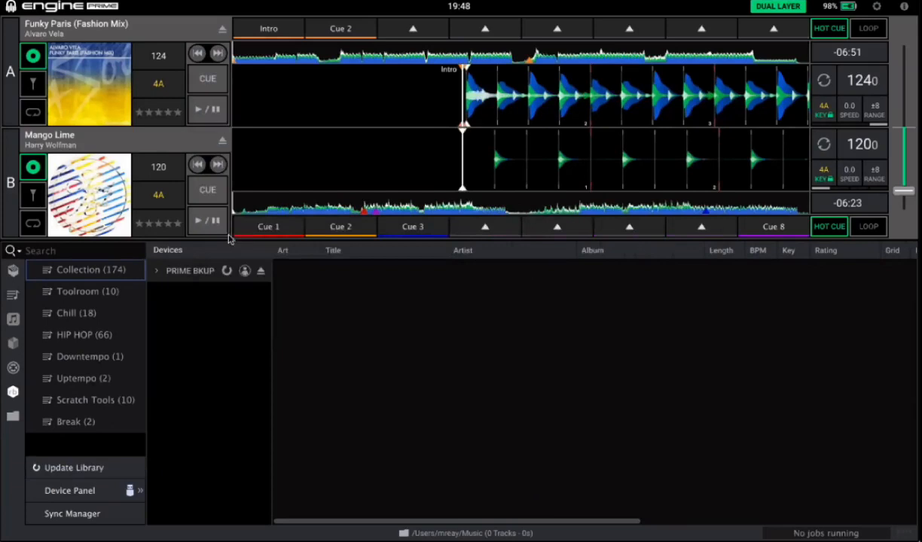
View the tracks and import options of the Rekordbox playlist Chill, and dismiss the options without importing.
left_click(96, 313)
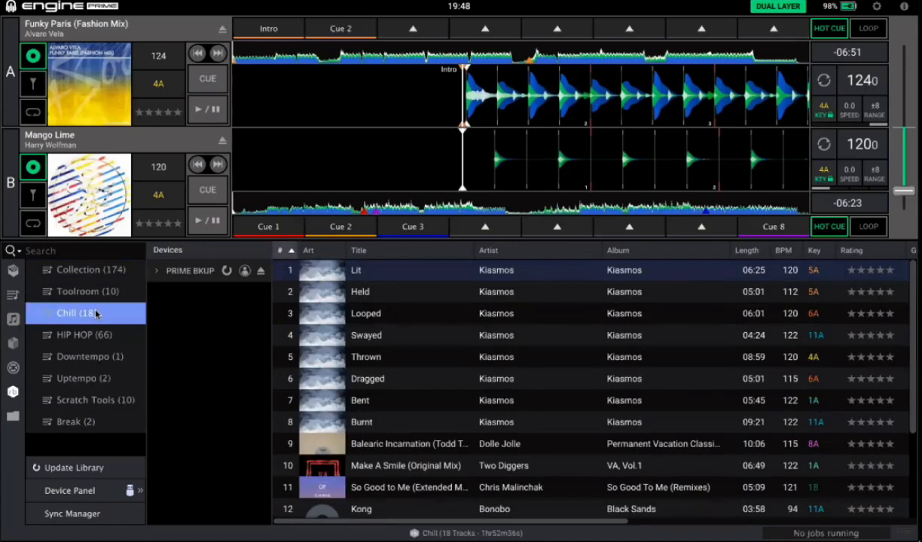
right_click(96, 313)
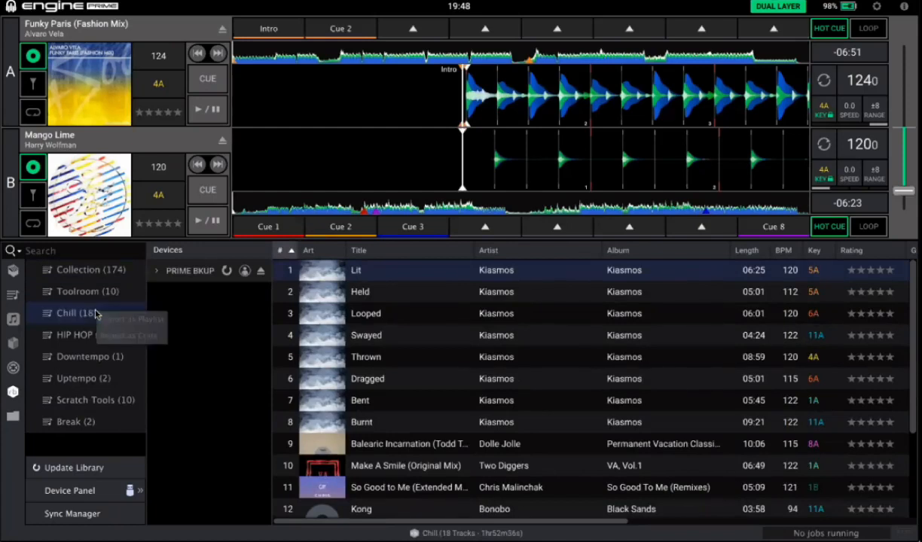
left_click(73, 349)
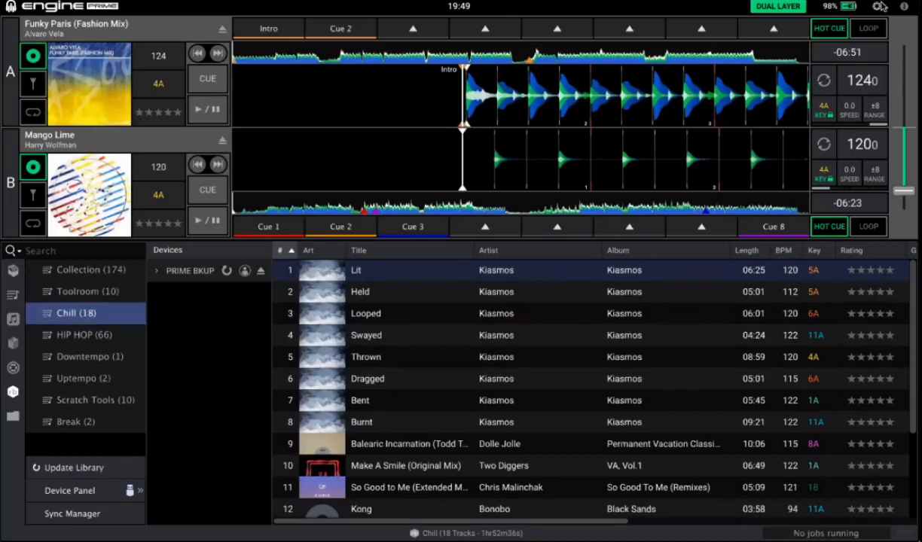
Examine the Library preferences for analysis and third-party library integration, close them, and display them again.
left_click(878, 6)
left_click(557, 48)
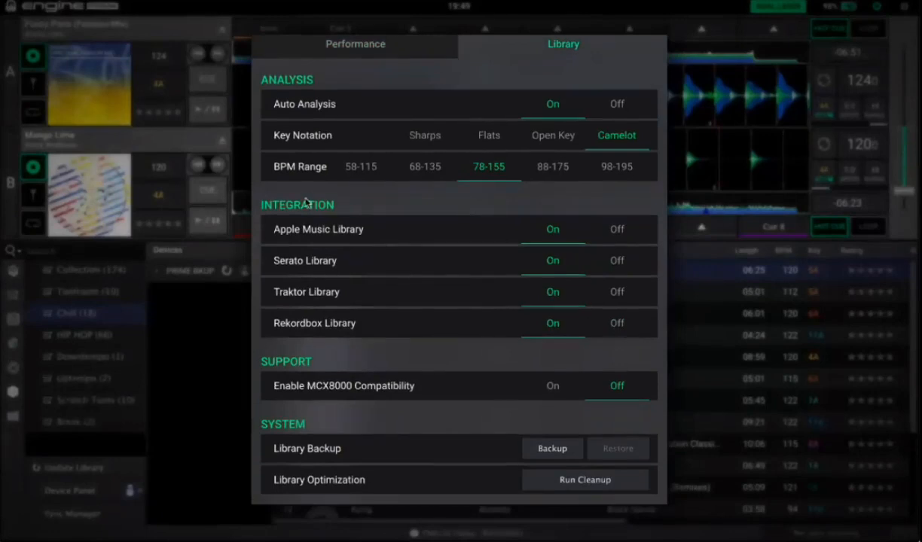
left_click(815, 44)
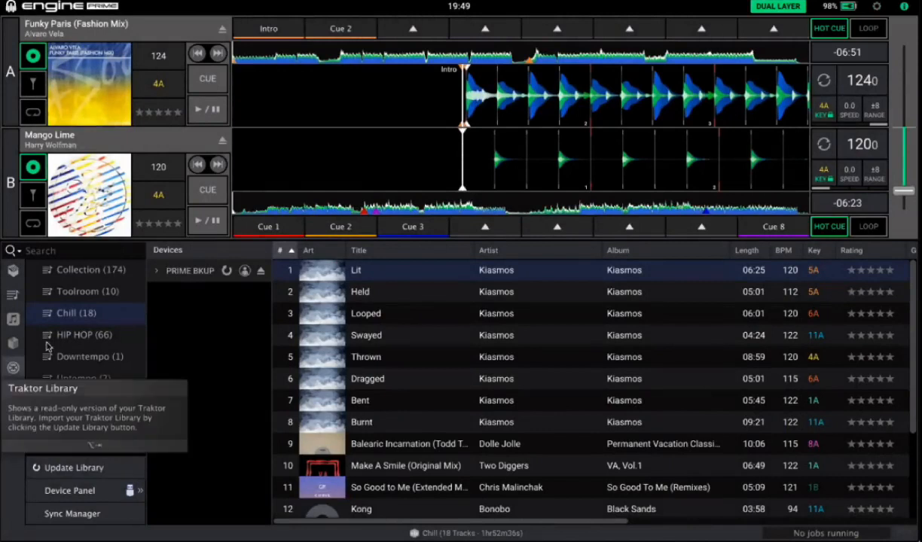
left_click(875, 7)
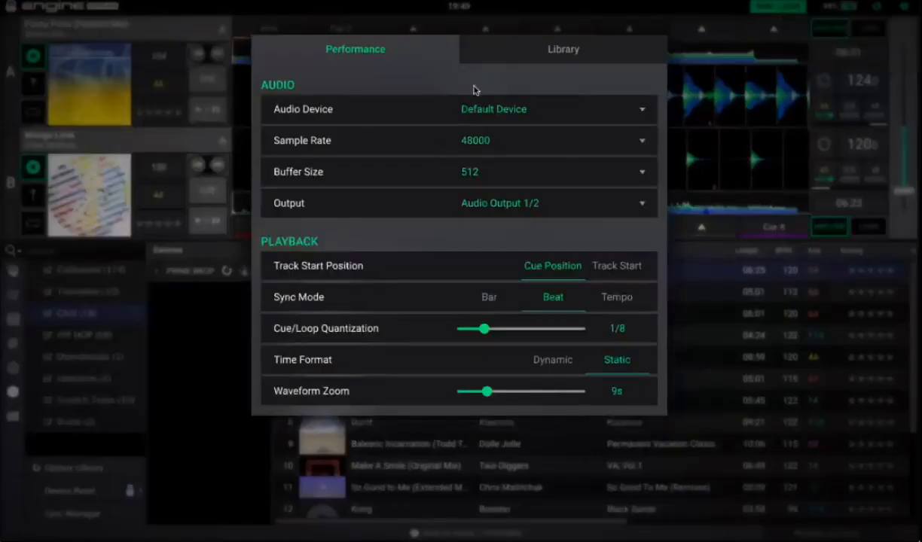
left_click(497, 48)
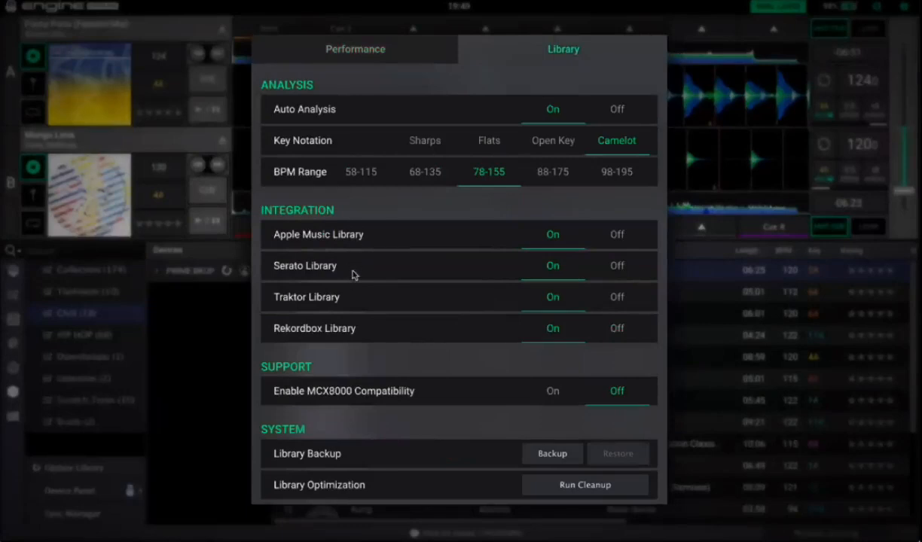
Examine the Library preferences and the Performance preferences for audio and playback, and close the preferences.
scroll(377, 310, "down", 1)
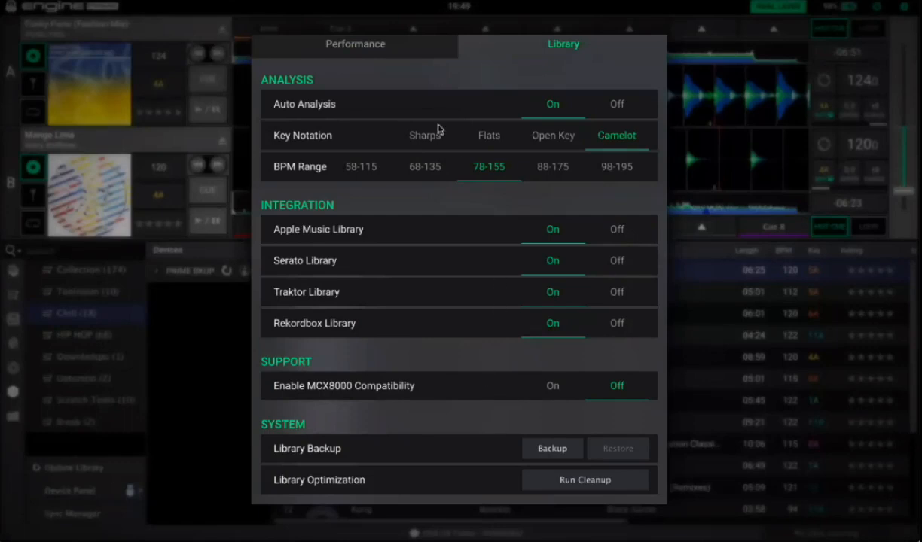
left_click(335, 57)
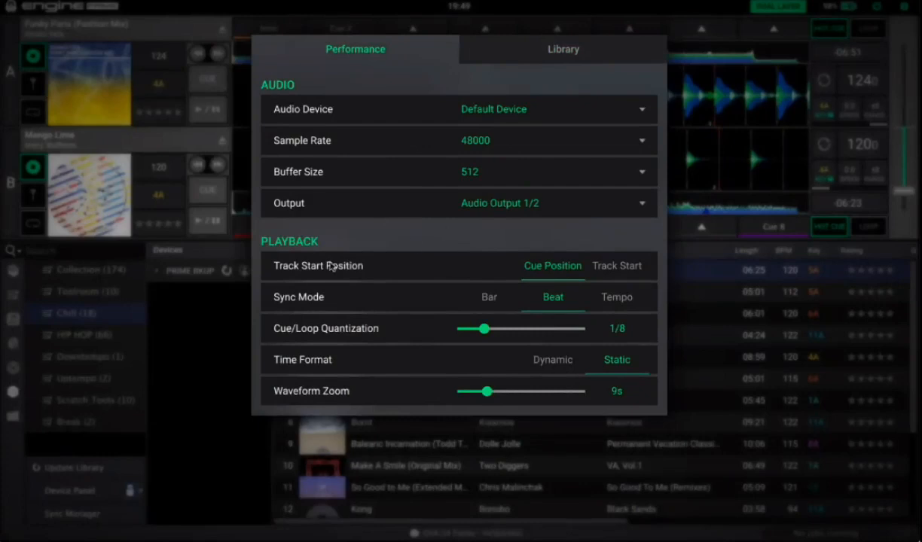
left_click(531, 48)
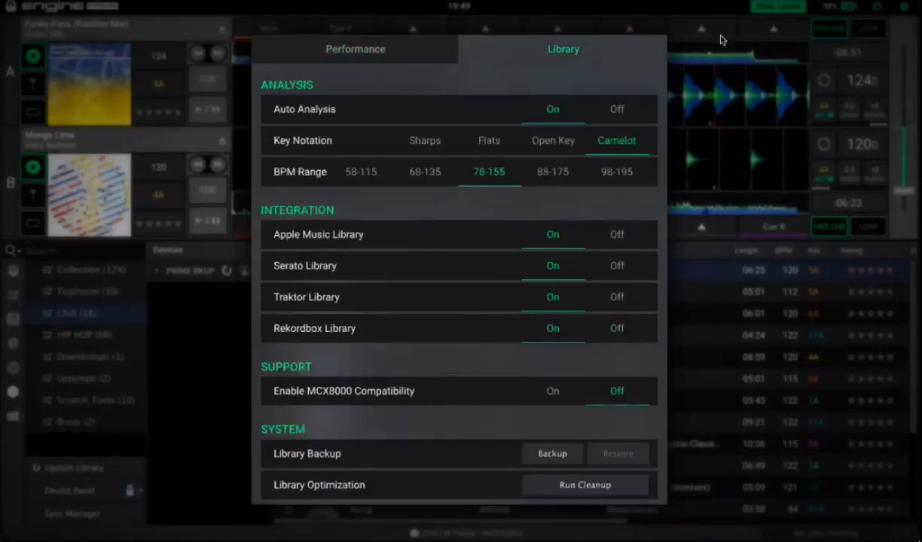
left_click(768, 114)
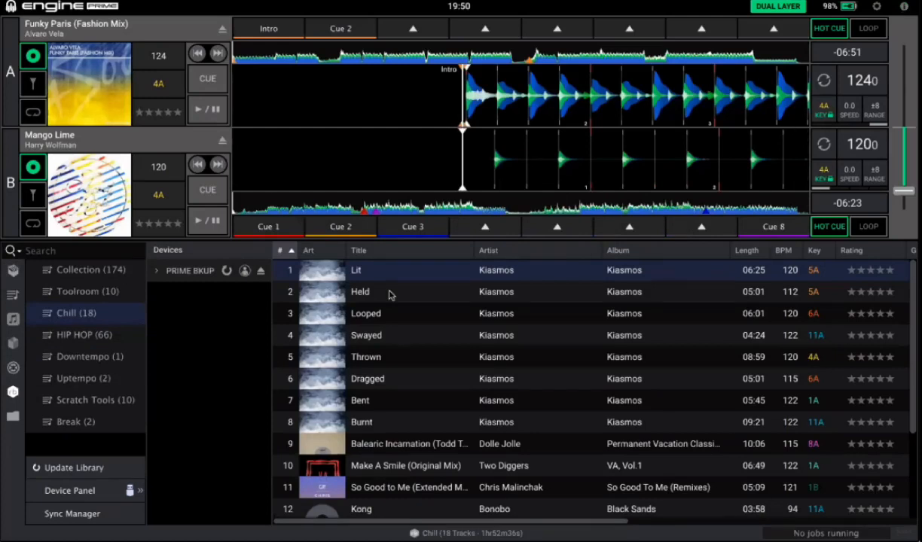
Show the tracks of the P1 playlist and select Not Exactly and Check the Rhime in turn.
left_click(15, 294)
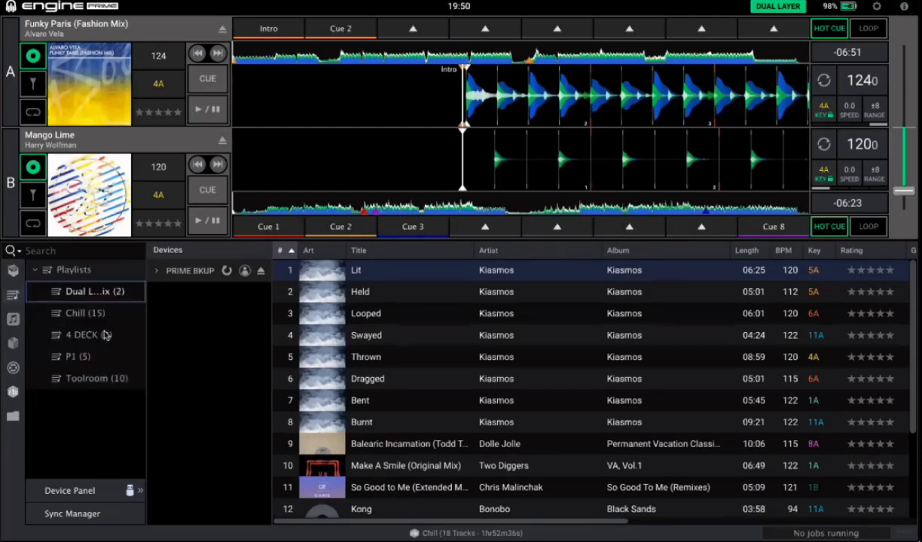
left_click(124, 356)
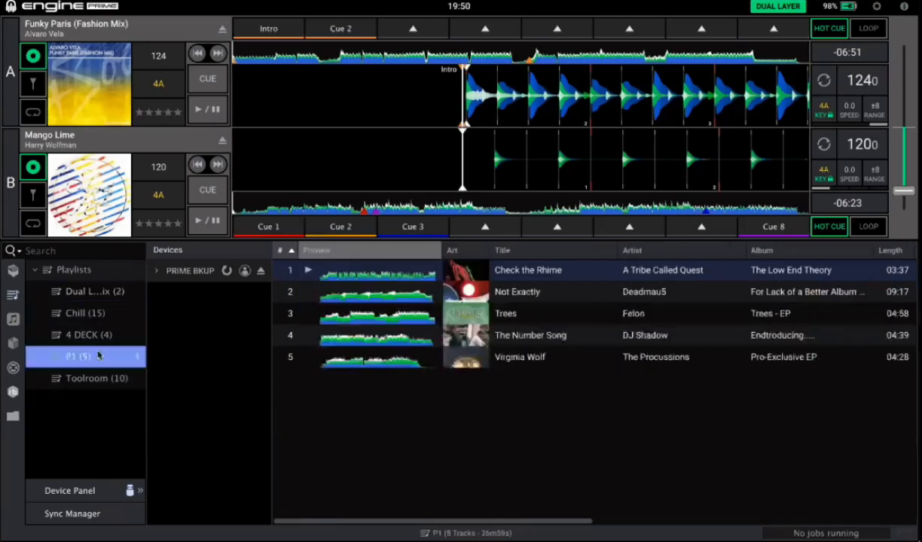
left_click(539, 293)
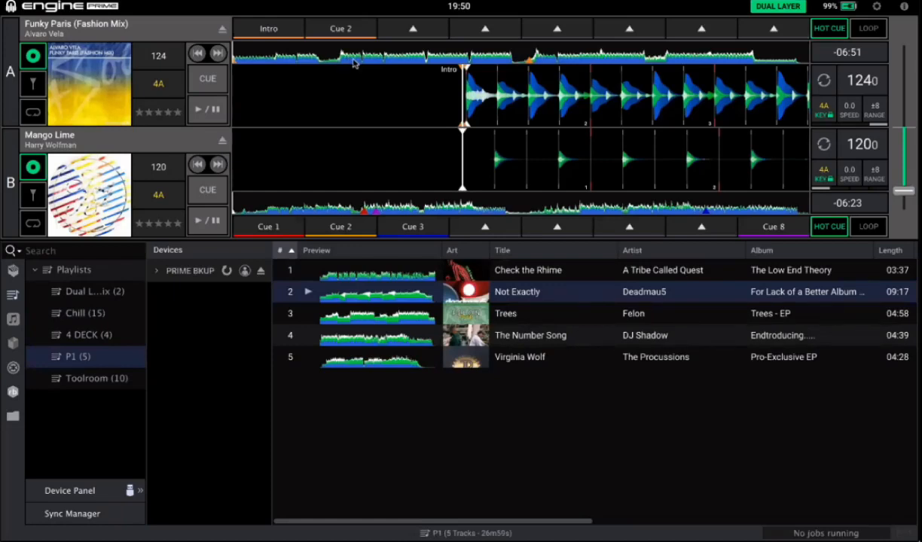
left_click(558, 275)
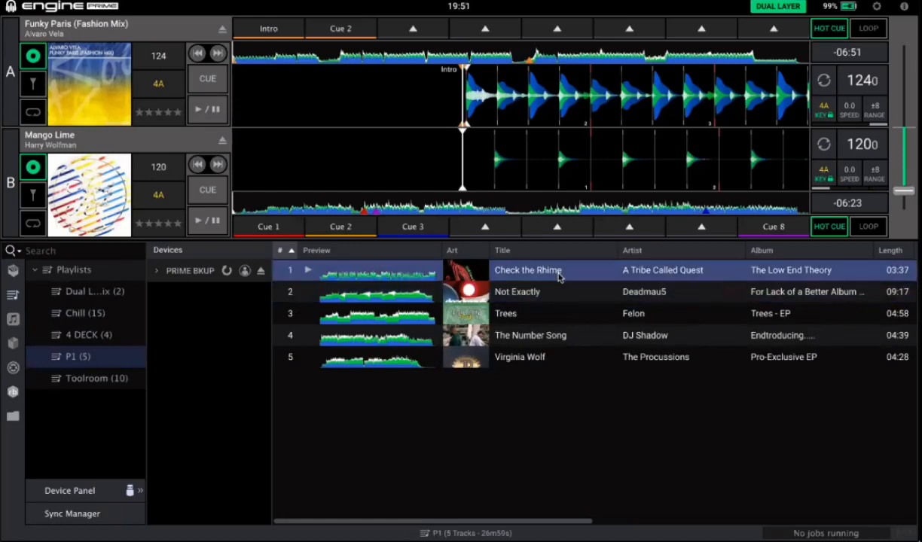
left_click(539, 296)
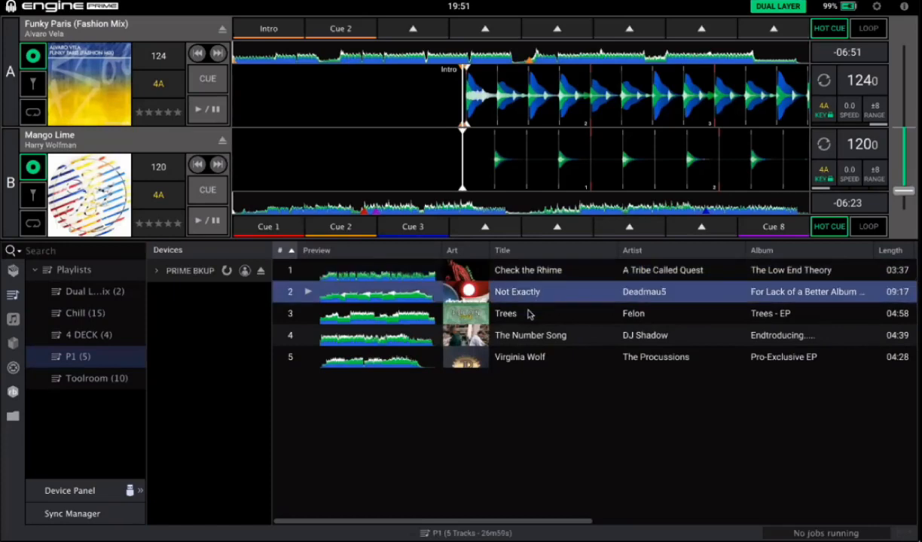
Load Trees and Not Exactly from the P1 playlist onto deck A one after the other, playing each briefly.
left_click(556, 318)
left_click_drag(556, 319, 467, 101)
key("space")
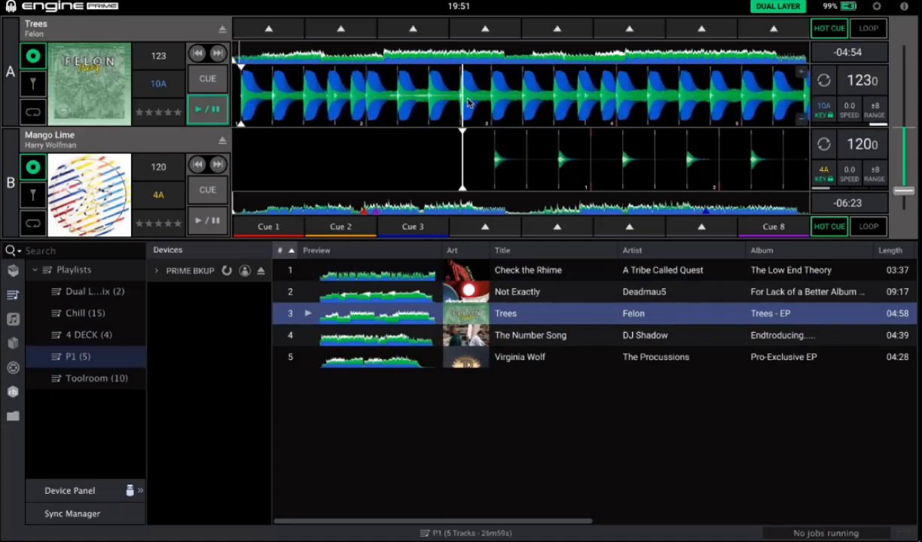
key("space")
left_click_drag(537, 292, 500, 88)
key("space")
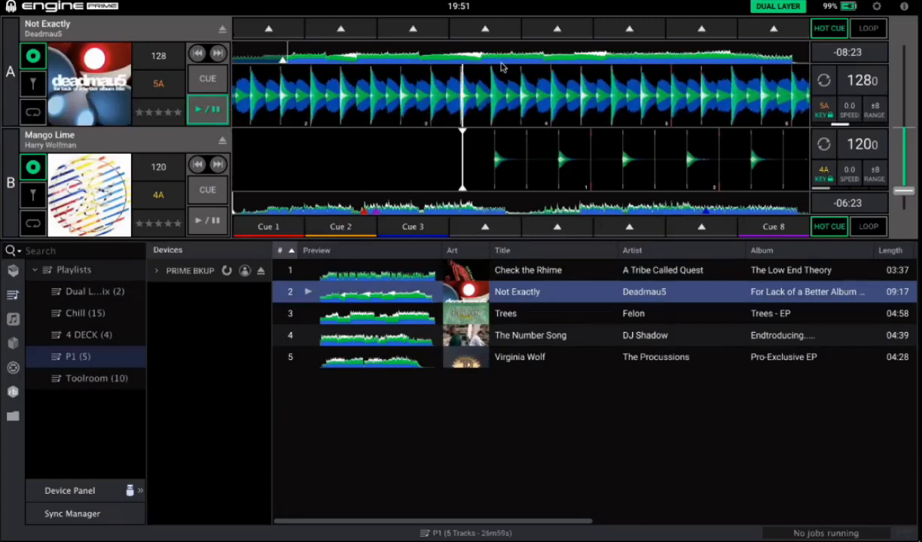
Load Check the Rhime from the P1 playlist onto deck A and place the playhead at the track's start.
left_click(555, 273)
left_click_drag(554, 275, 470, 117)
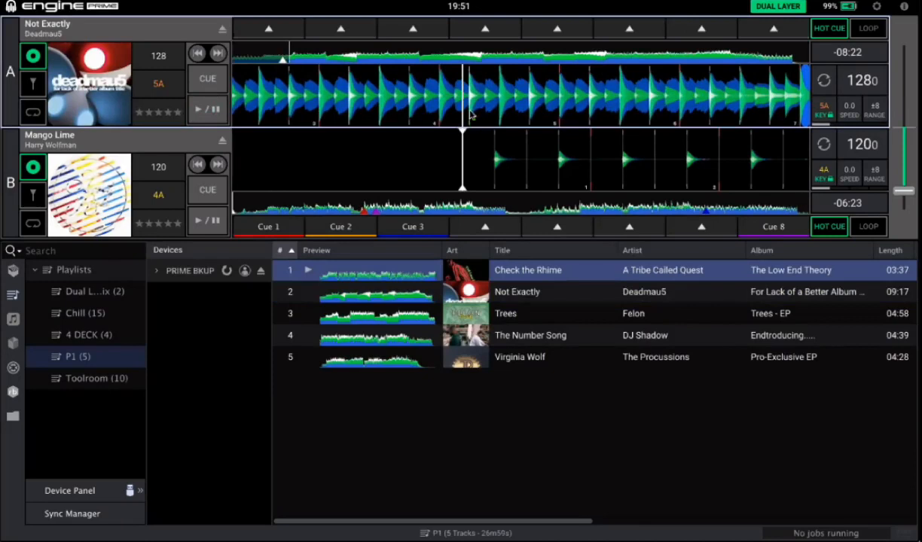
left_click_drag(293, 64, 217, 57)
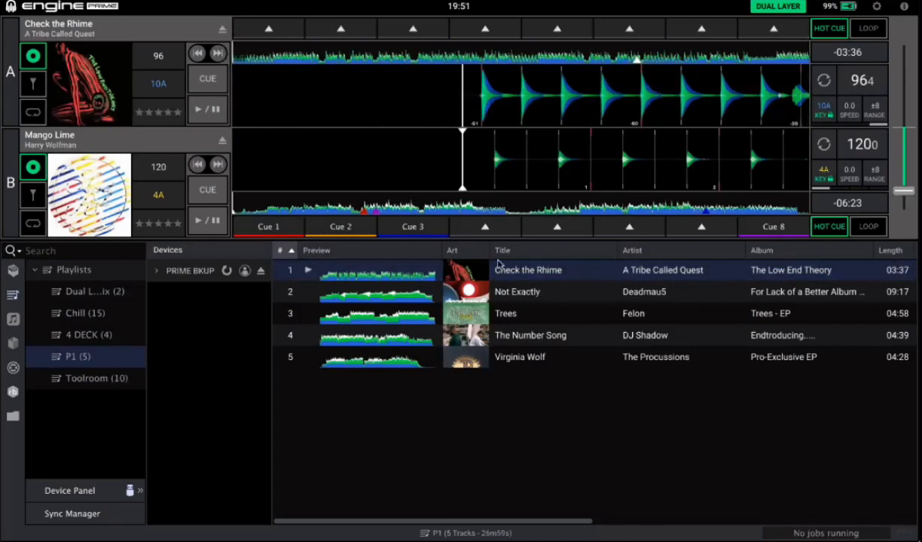
Play Check the Rhime on deck A, sampling positions from beginning to end to check its beatgrid, and pause it.
left_click(207, 110)
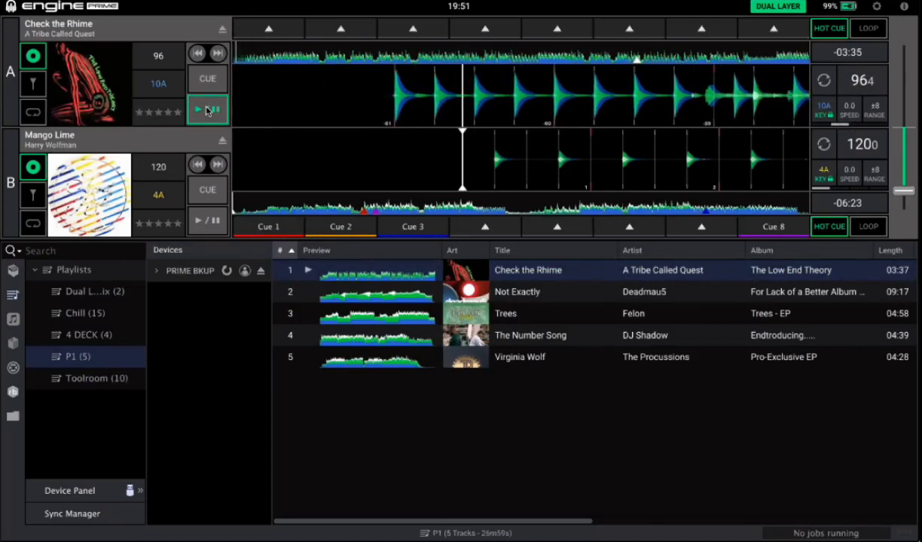
left_click(327, 56)
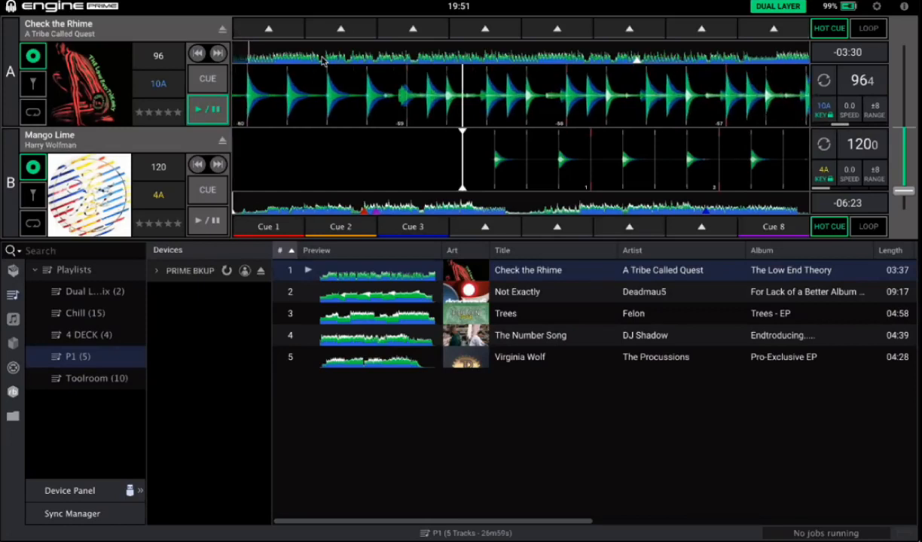
left_click(420, 59)
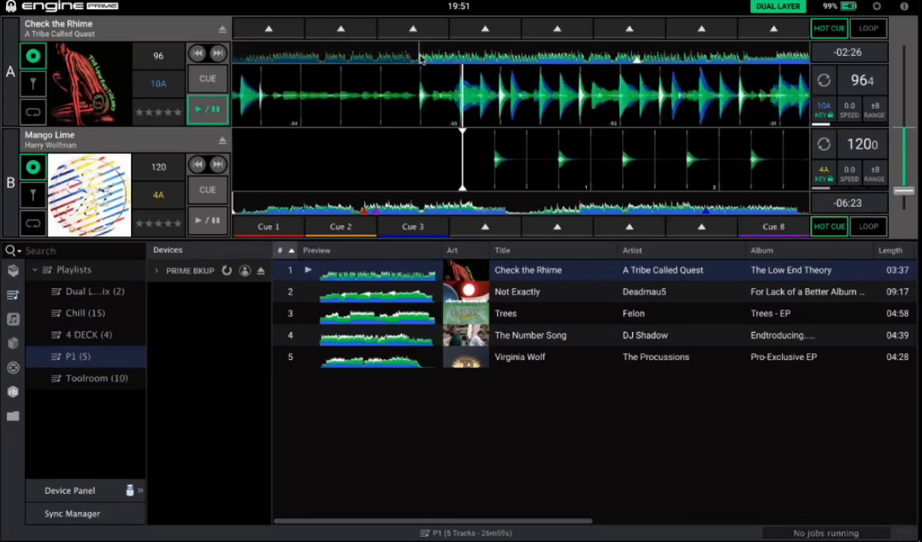
left_click(469, 59)
left_click(547, 57)
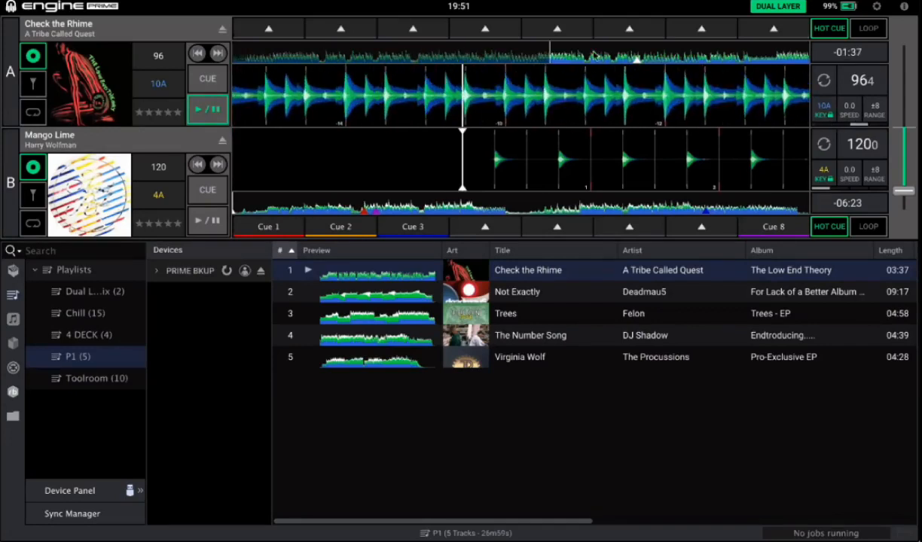
left_click(594, 58)
left_click(649, 59)
left_click(686, 59)
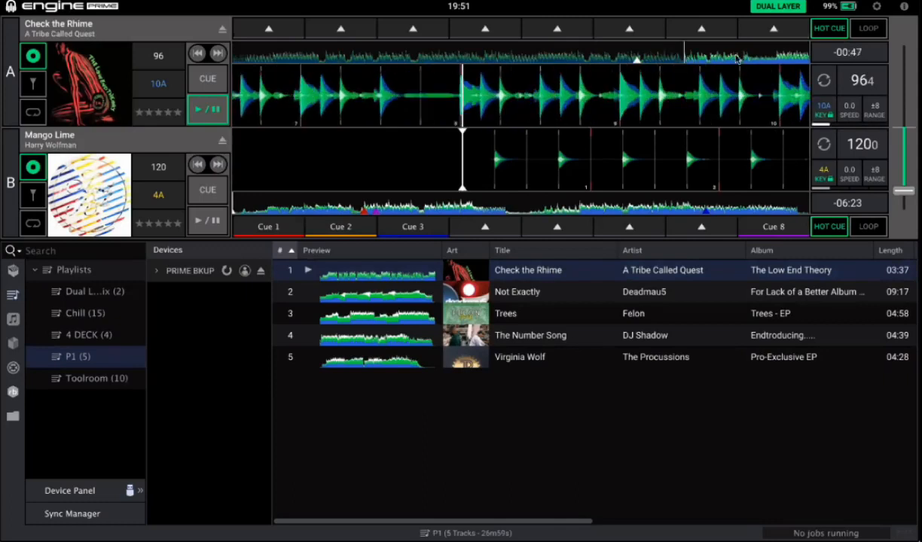
left_click(738, 58)
left_click(770, 59)
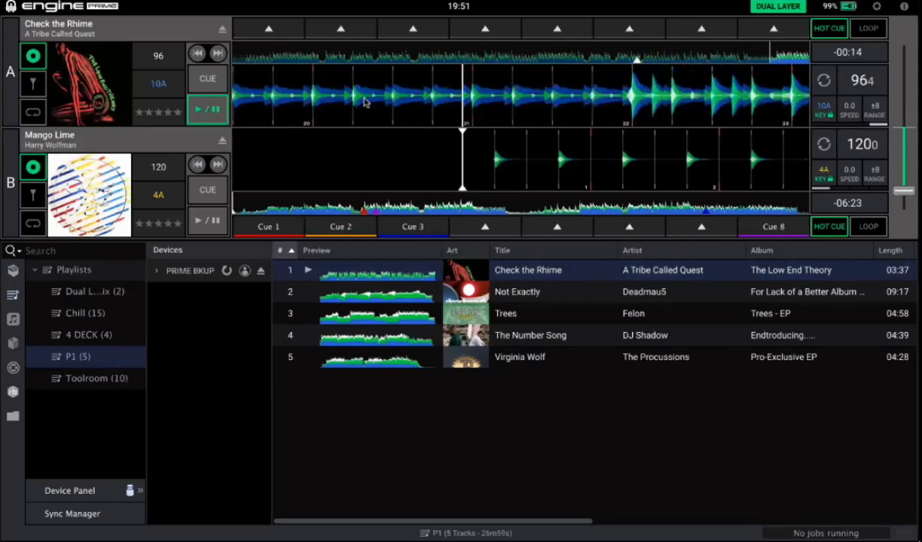
left_click(210, 113)
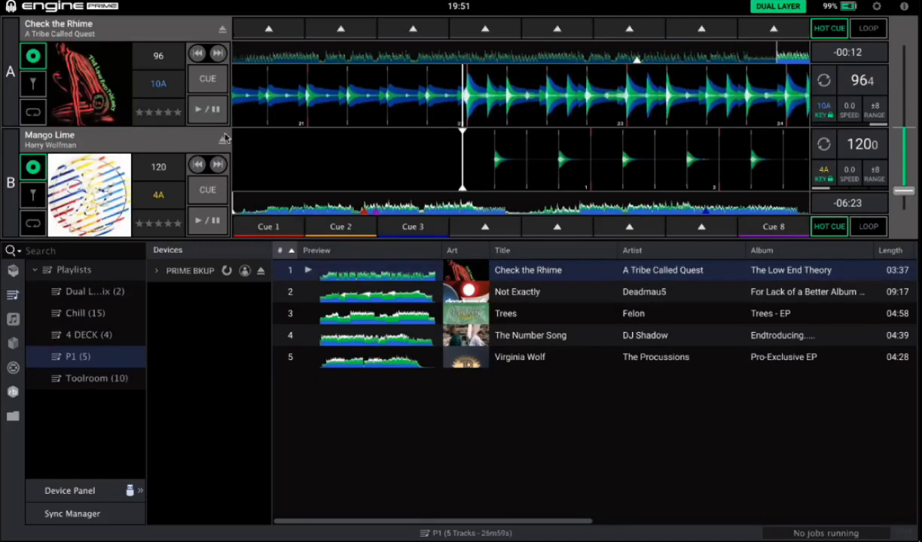
Load The Number Song from the P1 playlist onto deck A.
left_click(555, 338)
left_click_drag(573, 341, 455, 113)
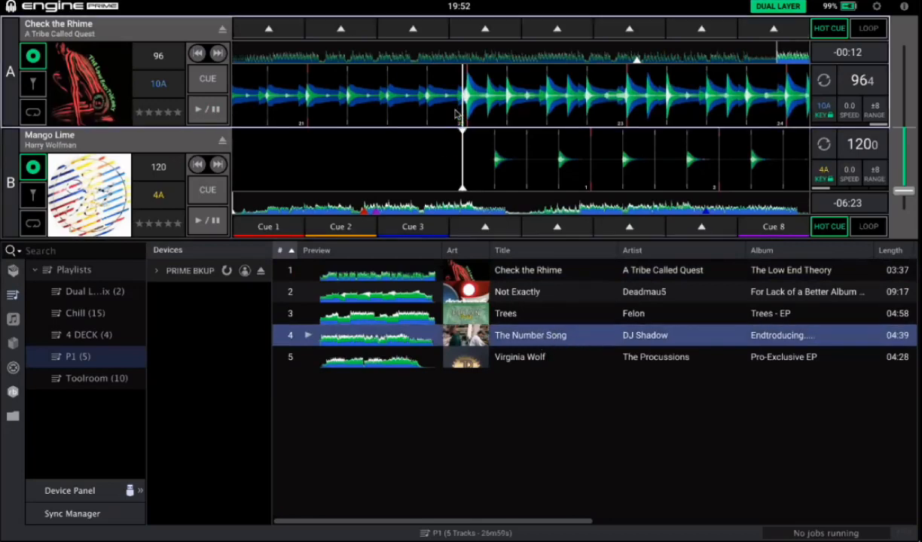
left_click(548, 344)
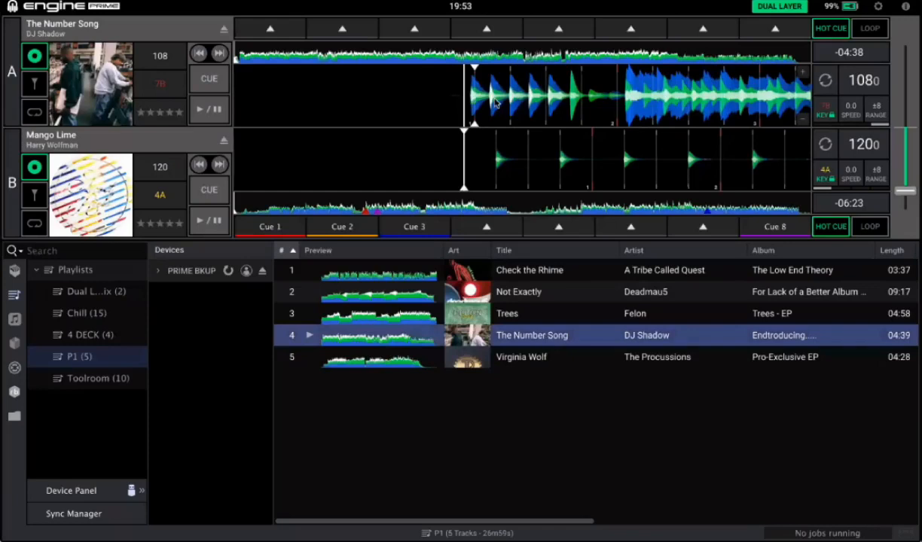
Show the beatgrid editing controls for deck A, align the first beat with the playhead, and place a grid anchor there.
left_click_drag(495, 104, 355, 95)
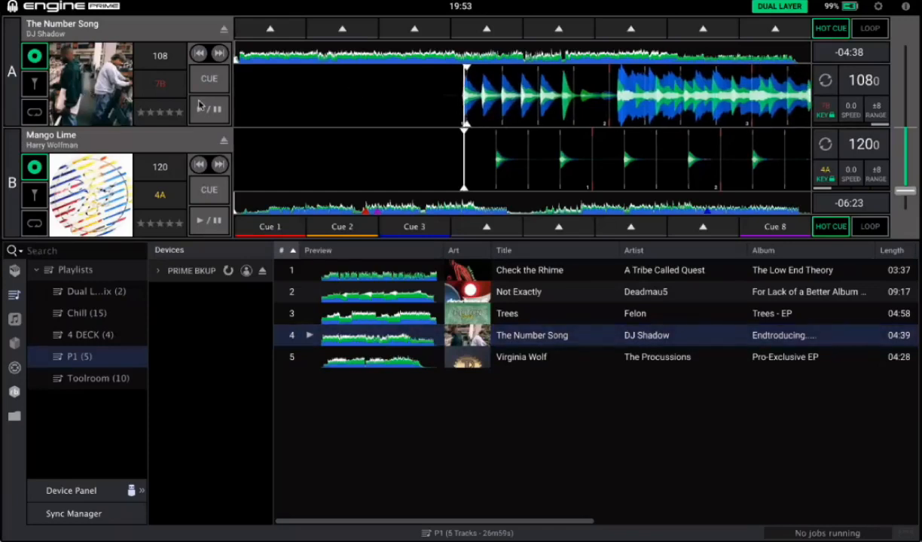
left_click(35, 85)
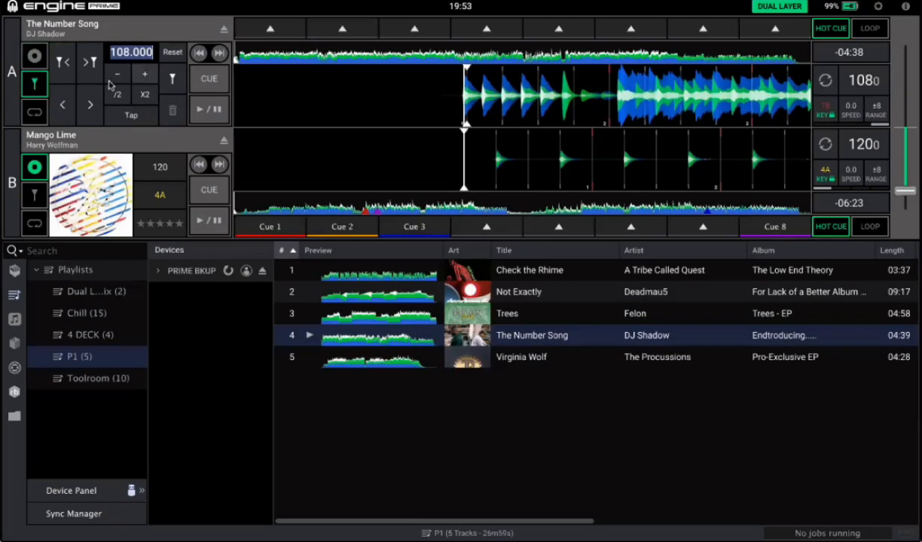
mouse_move(520, 82)
left_mouse_down()
mouse_move(531, 82)
mouse_move(524, 82)
left_mouse_up()
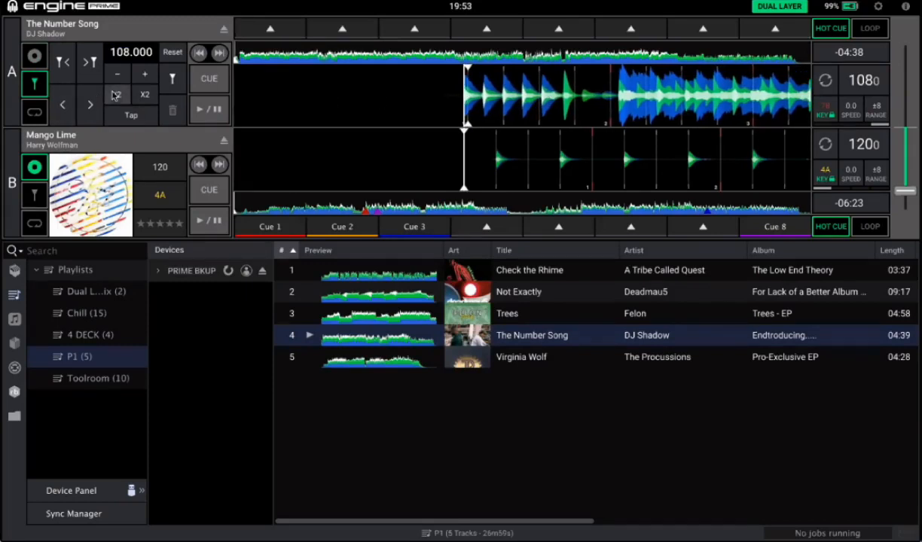
left_click(173, 80)
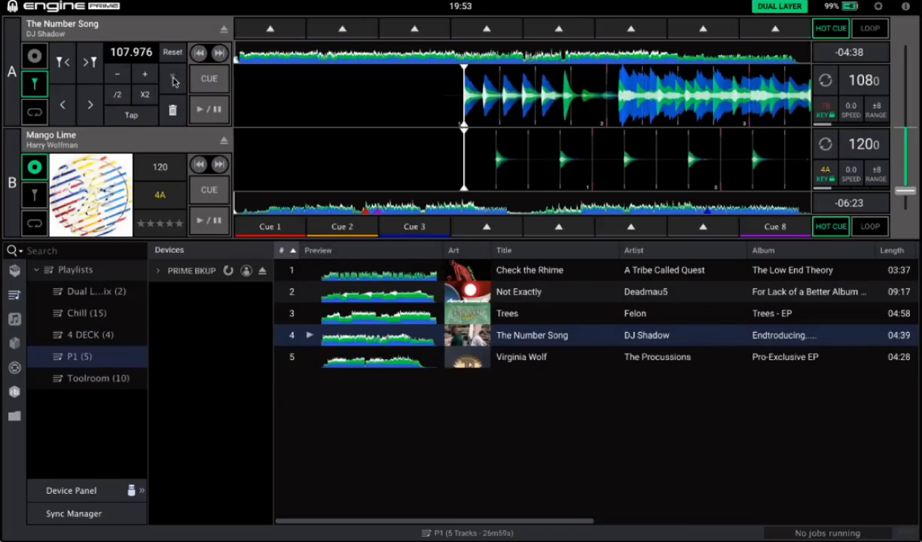
Play The Number Song up to its second bar, line up that downbeat with the playhead, and add a grid anchor there.
key("space")
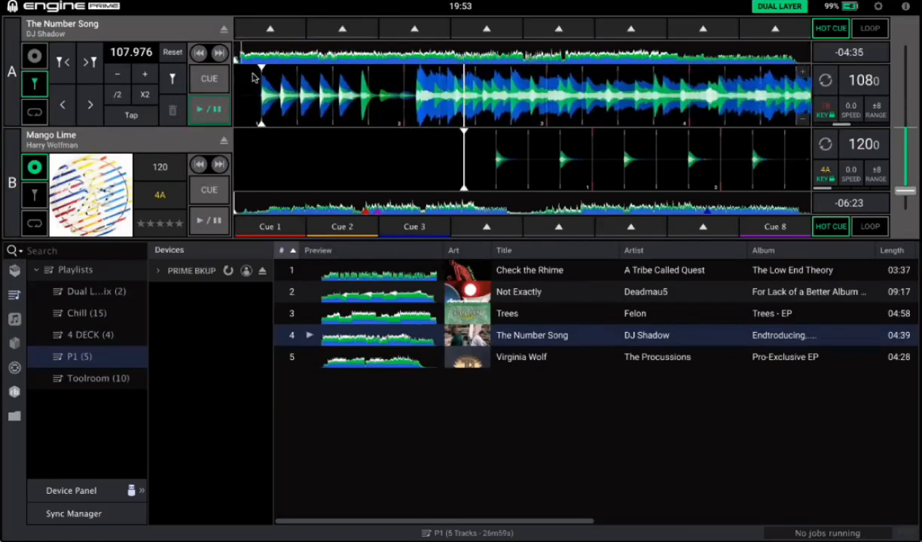
left_click_drag(255, 78, 301, 77)
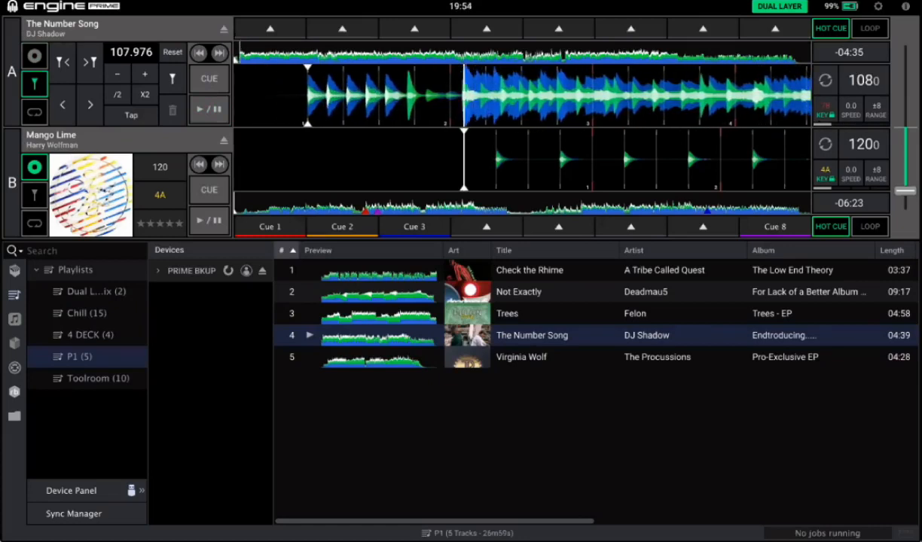
left_click(174, 78)
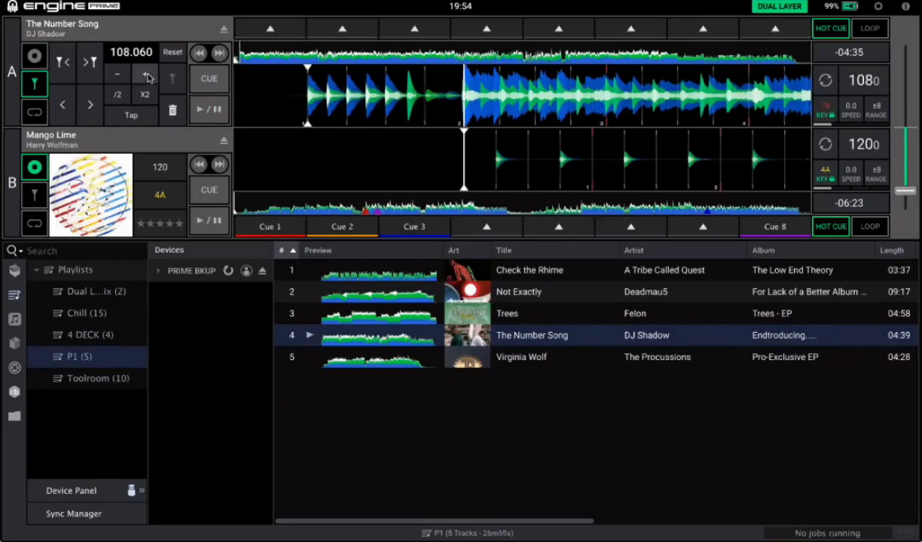
Reset the beatgrid of The Number Song and place a new grid anchor on its first beat.
left_click_drag(357, 103, 477, 109)
left_click(173, 53)
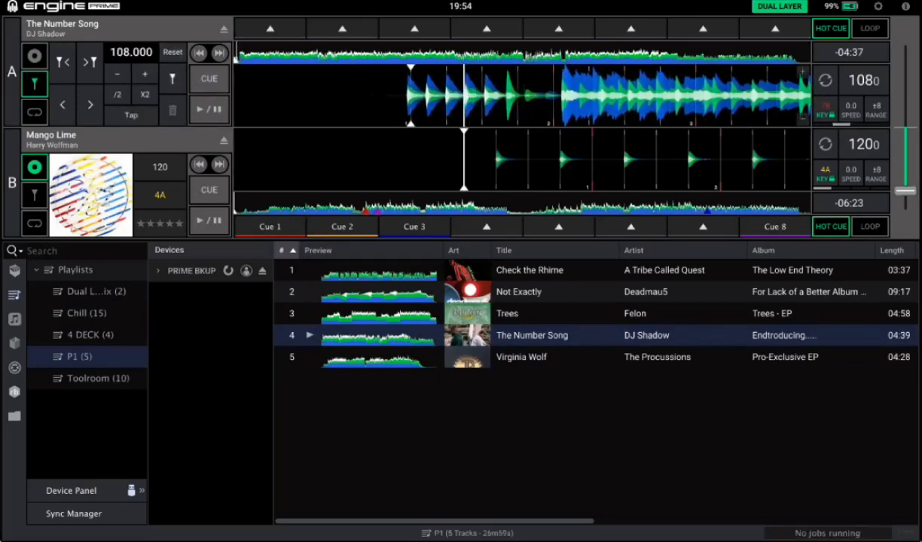
left_click_drag(384, 97, 441, 98)
left_click(178, 84)
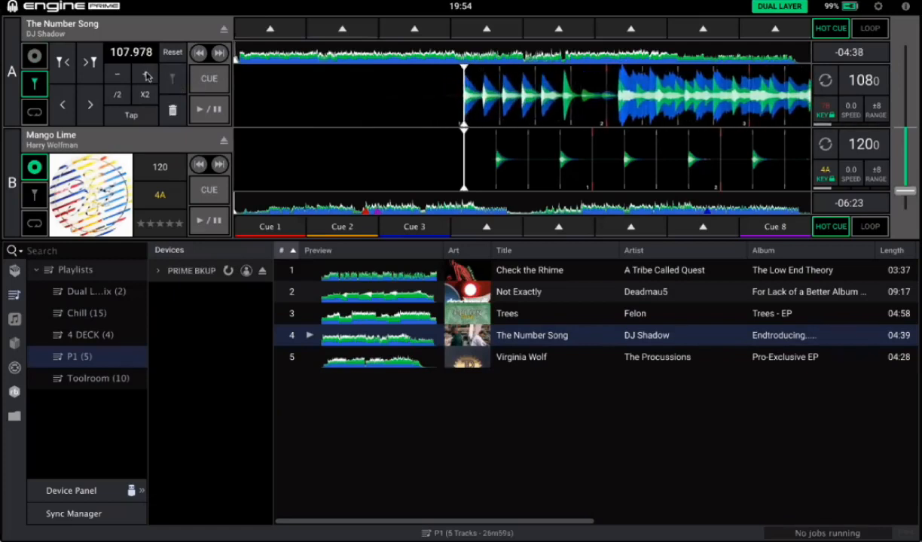
Raise the beatgrid tempo of The Number Song to 110 BPM and lower it to 96 BPM.
left_click(146, 74)
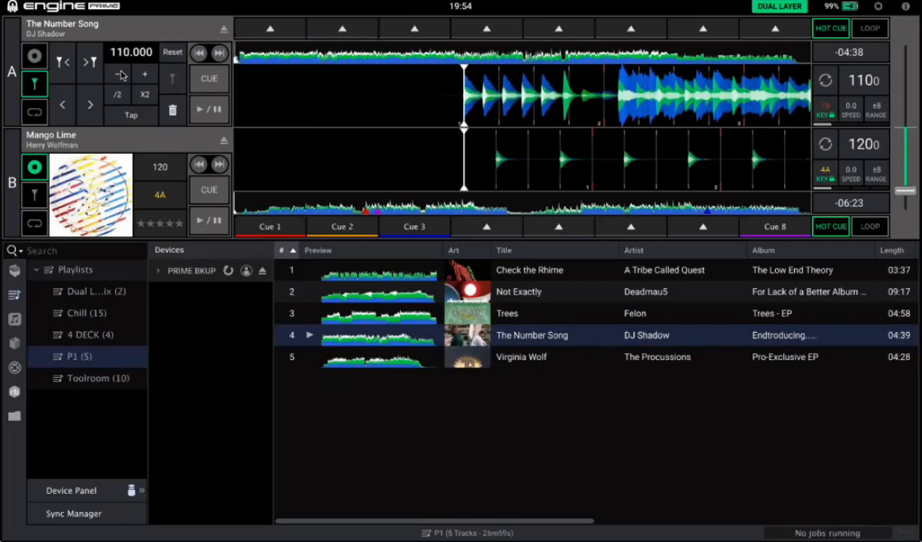
left_click(121, 76)
left_click(121, 76)
left_click(121, 76)
left_click(121, 75)
left_click(121, 76)
left_click(122, 75)
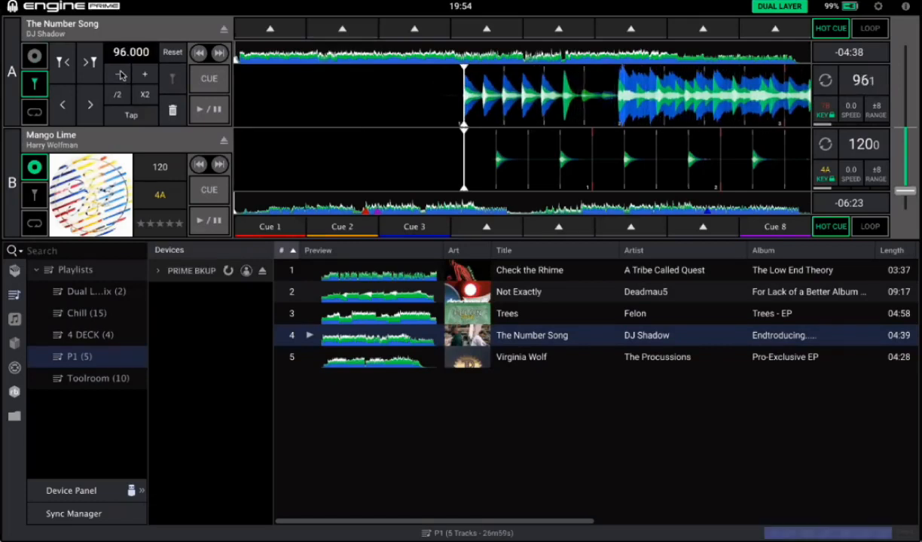
left_click(121, 76)
left_click(148, 73)
Reset the beatgrid on deck A to discard the tempo changes, and anchor it again at the track's first beat.
left_click(171, 57)
left_click(173, 78)
Check how the beatgrid lines up with the beats at several positions in the middle of The Number Song.
left_click_drag(514, 110, 436, 60)
left_click(436, 62)
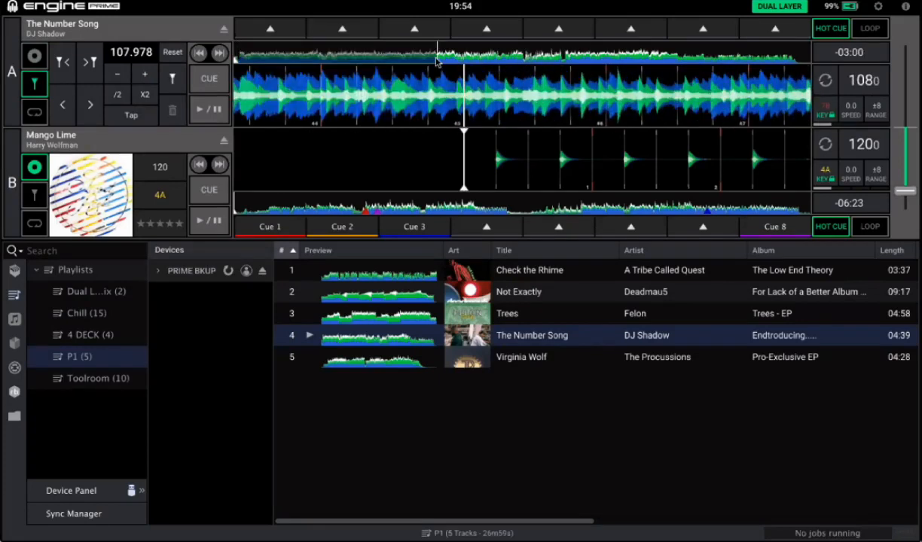
left_click(532, 62)
left_click(564, 62)
left_click(561, 62)
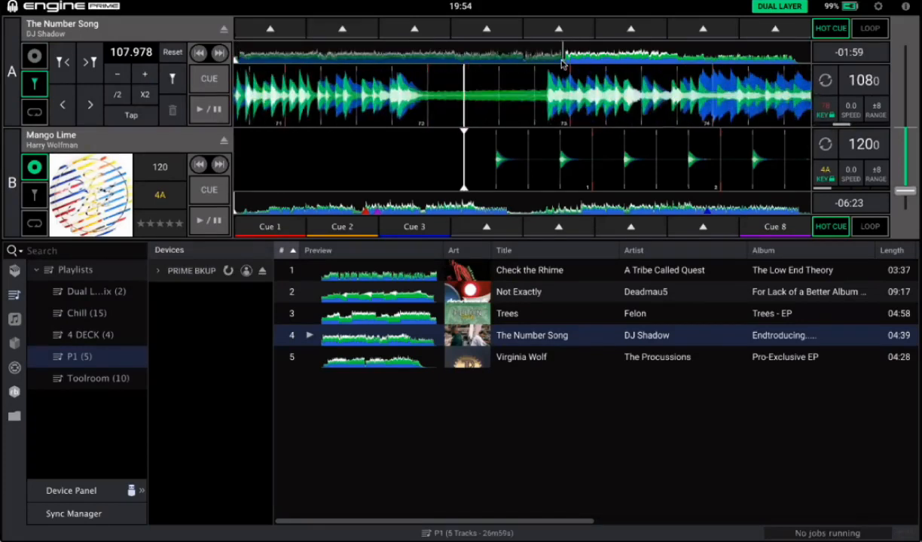
Place a grid anchor on the first beat after the break in The Number Song, at bar 73.
key("space")
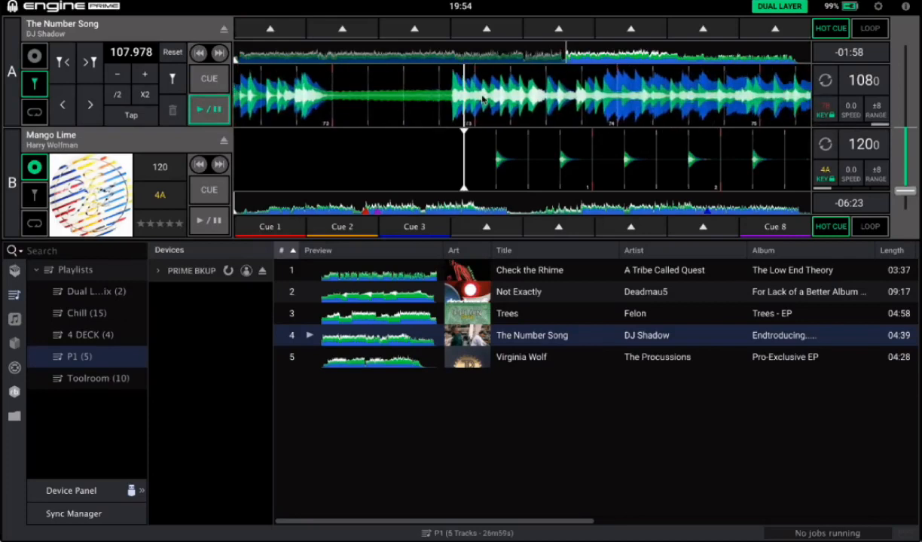
key("space")
left_click_drag(482, 95, 479, 96)
left_click(169, 80)
Place another grid anchor on the first beat of bar 74 of The Number Song.
key("space")
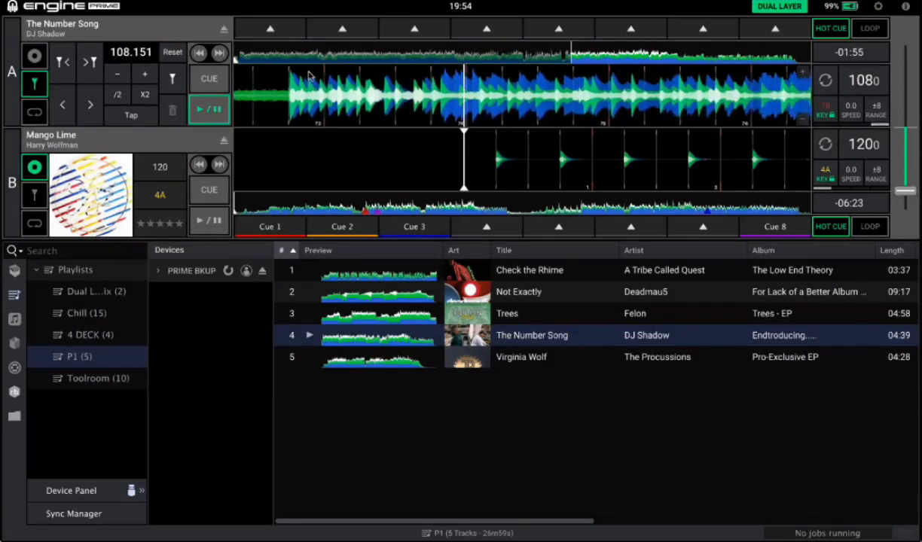
key("space")
left_click_drag(410, 95, 464, 96)
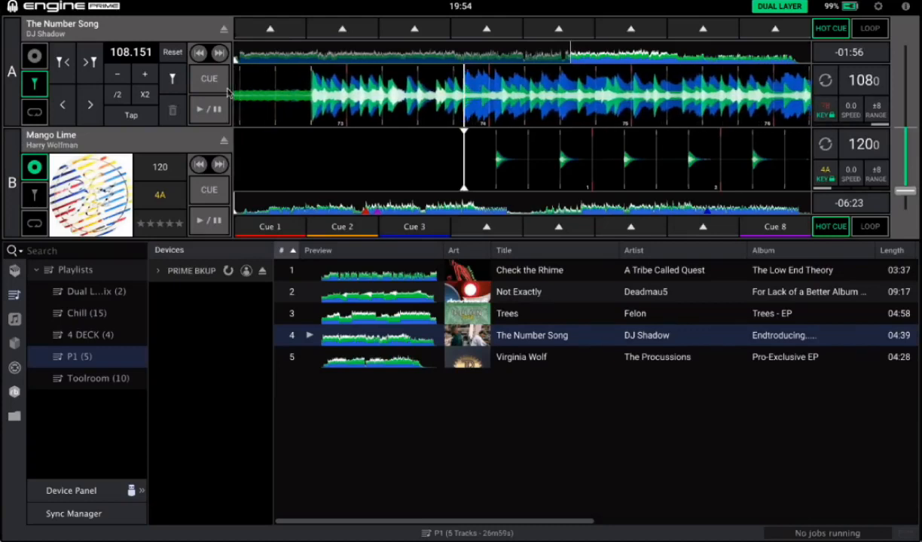
left_click(172, 78)
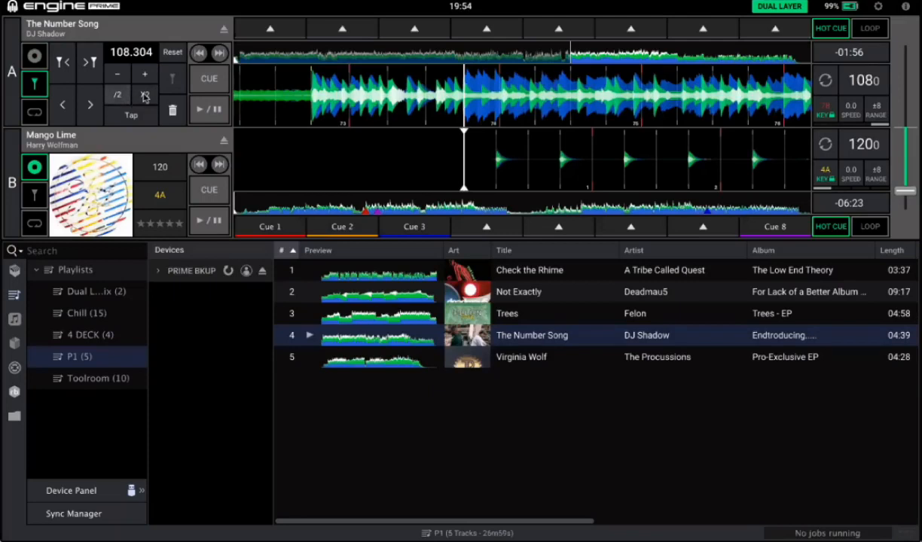
Try doubling and halving the beatgrid tempo after the bar 74 anchor, and bring it back to 108.304 BPM.
left_click(146, 96)
left_click(117, 94)
left_click(117, 94)
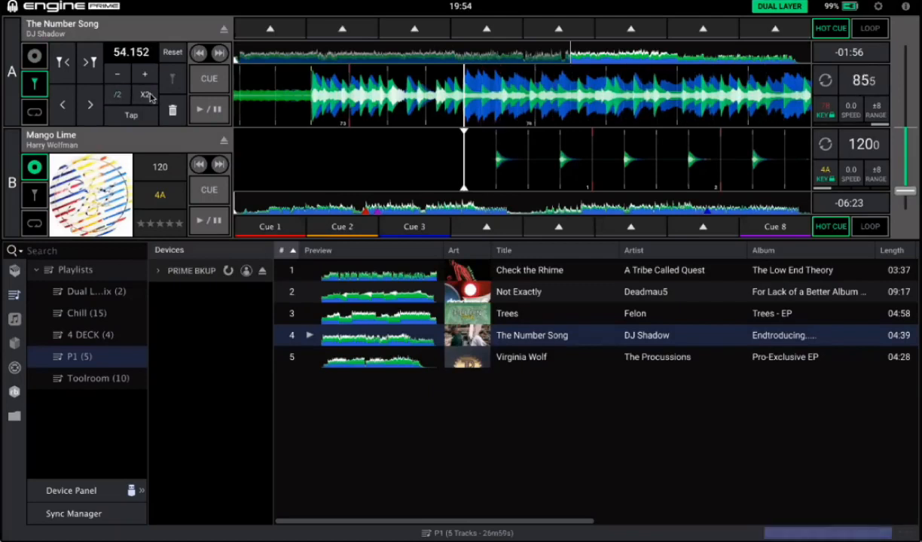
left_click(146, 95)
left_click(146, 95)
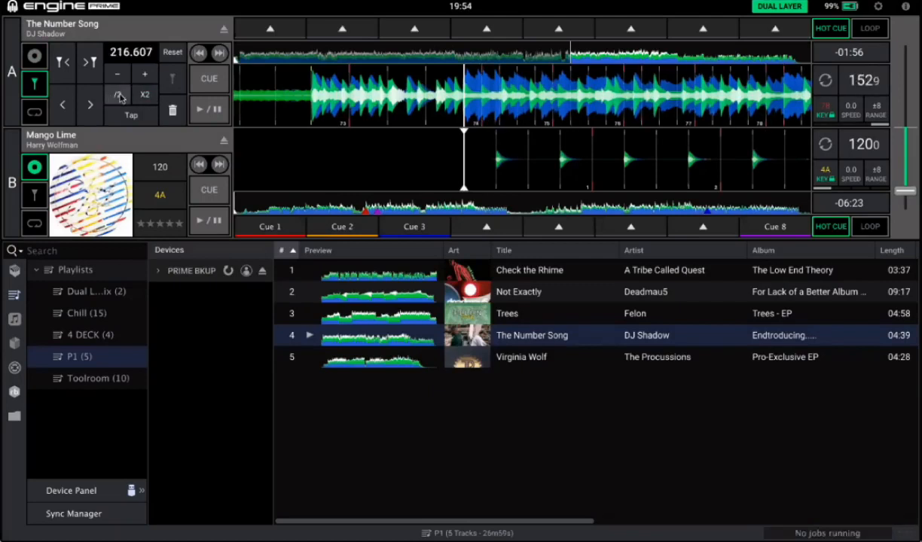
left_click(118, 95)
left_click(118, 95)
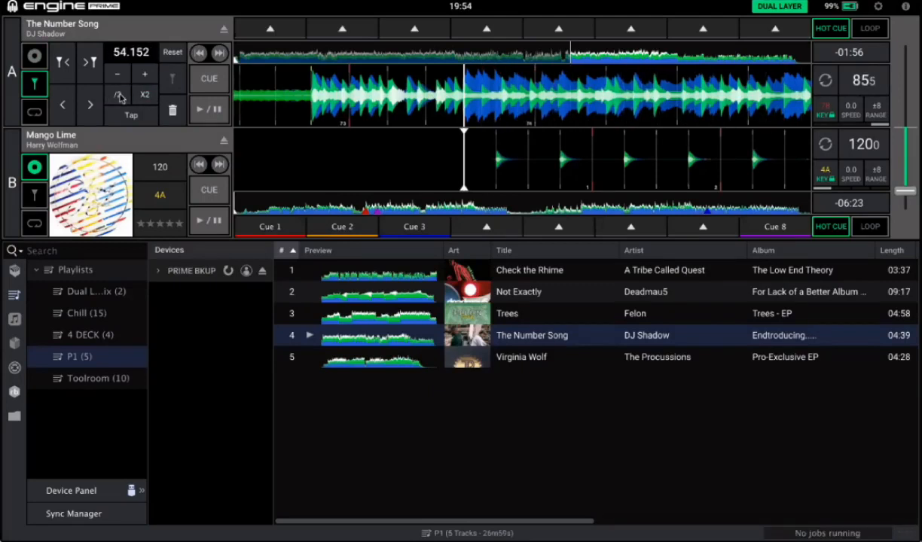
left_click(146, 95)
left_click(146, 95)
left_click(118, 95)
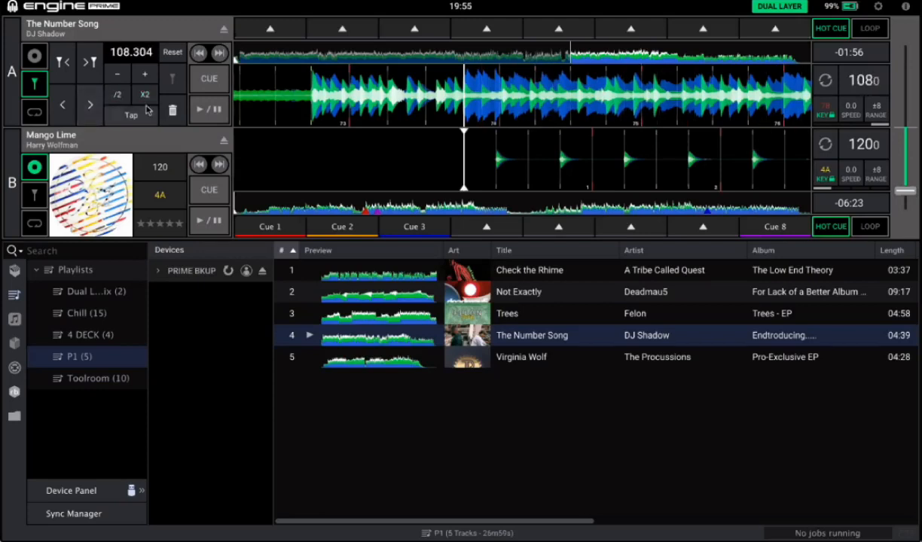
Try shifting the beatgrid around the bar 74 anchor slightly in both directions.
left_click(90, 105)
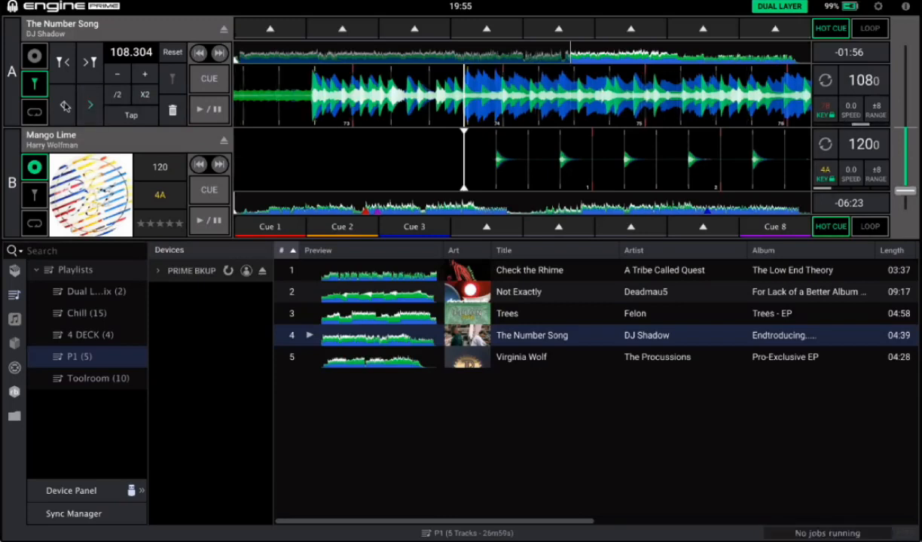
left_click(88, 106)
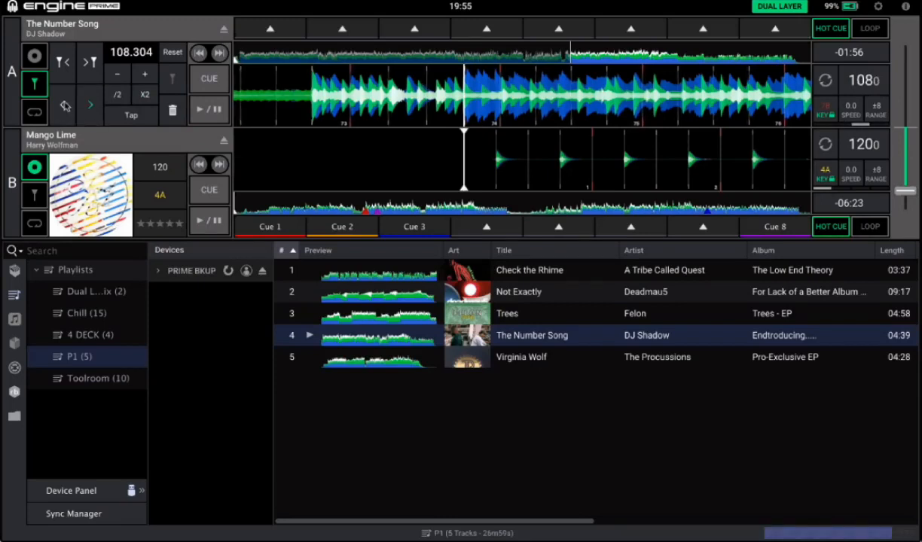
left_click(93, 67)
left_click(67, 67)
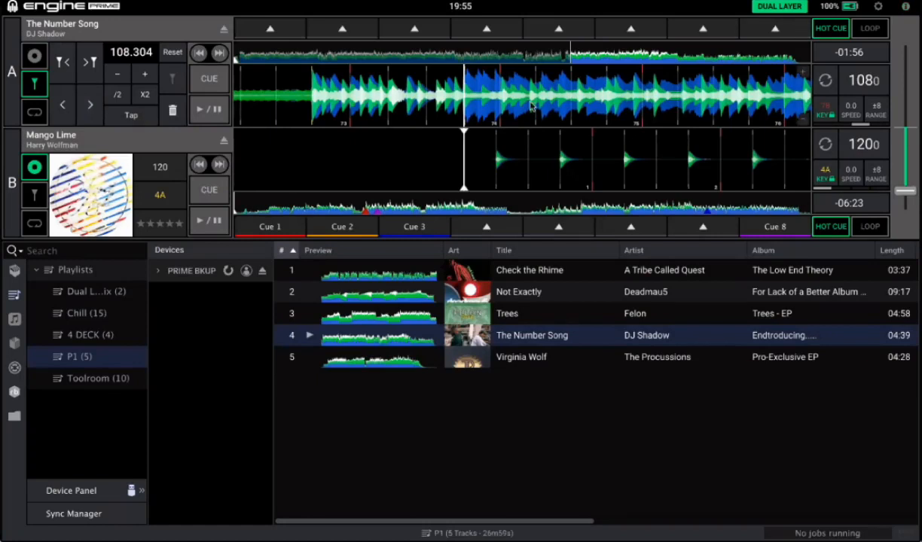
Place a grid anchor on the first beat of bar 101 of The Number Song and inspect the preceding grid.
left_click_drag(390, 89, 675, 60)
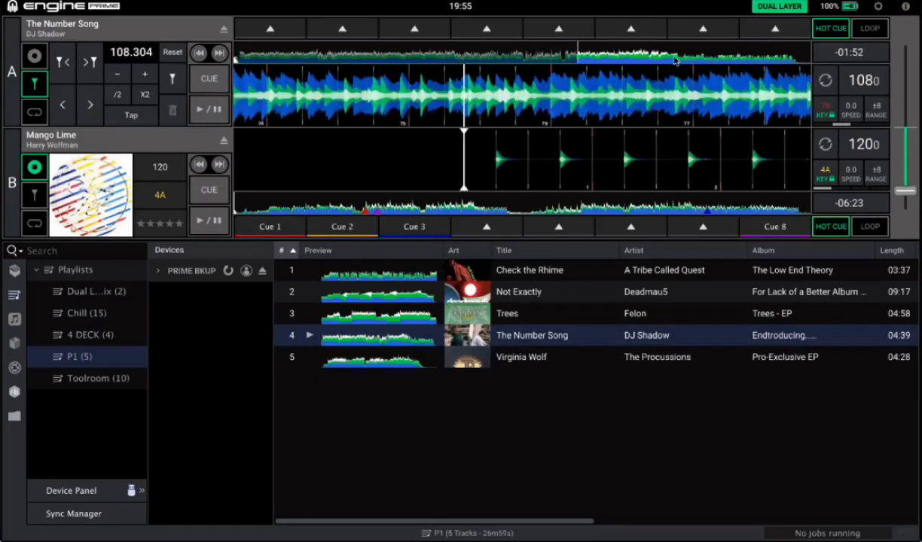
left_click(689, 54)
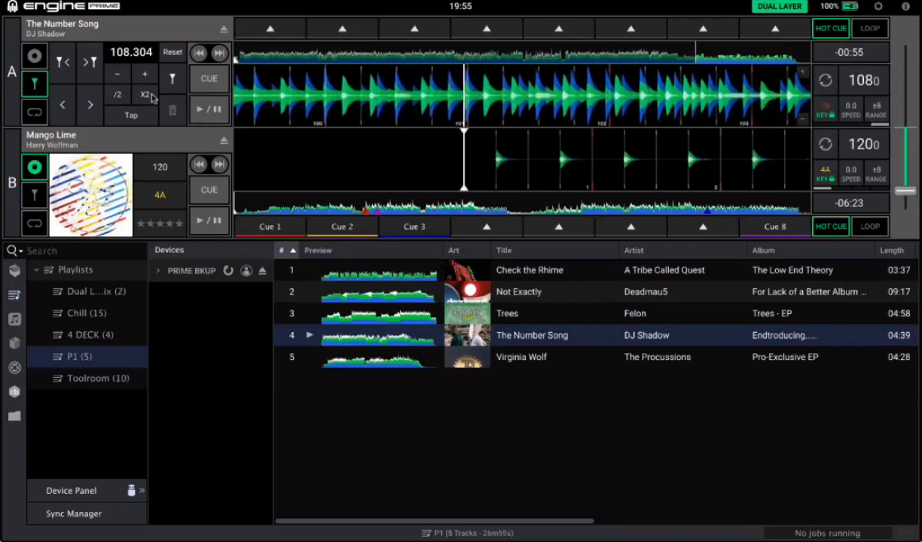
left_click(171, 84)
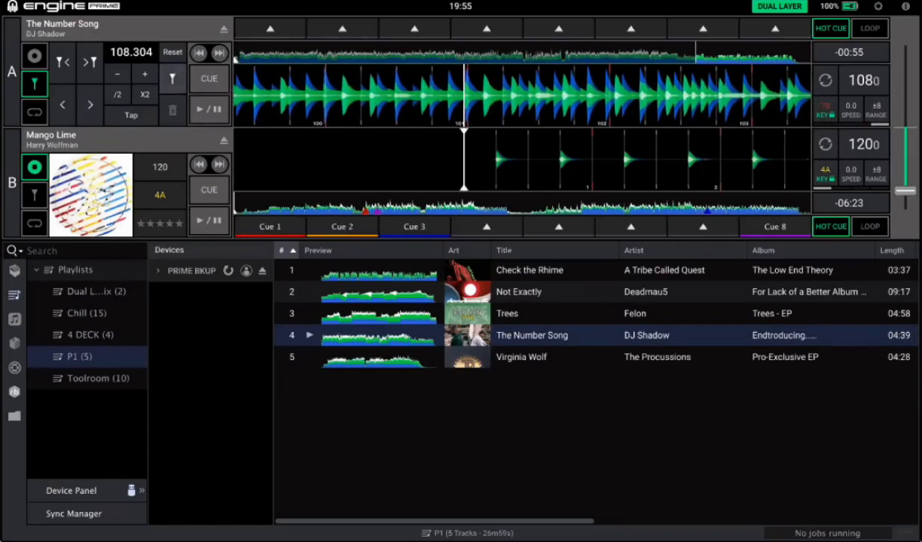
left_click_drag(488, 102, 553, 101)
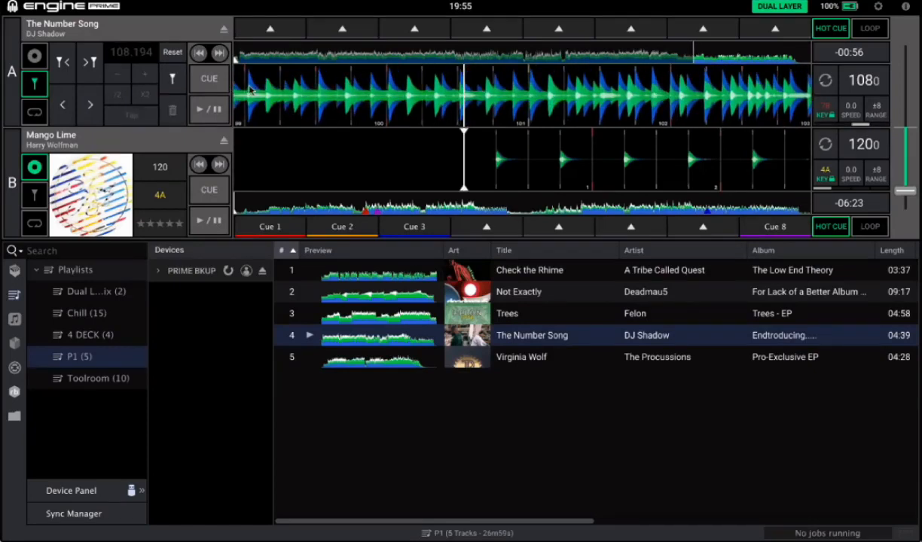
left_click(90, 106)
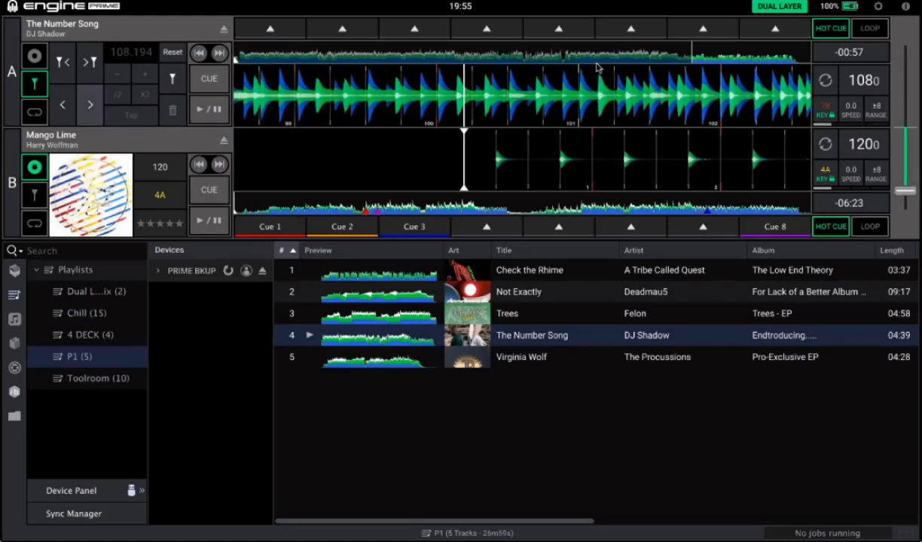
Place a grid anchor on the first beat of bar 113 of The Number Song.
left_click(747, 52)
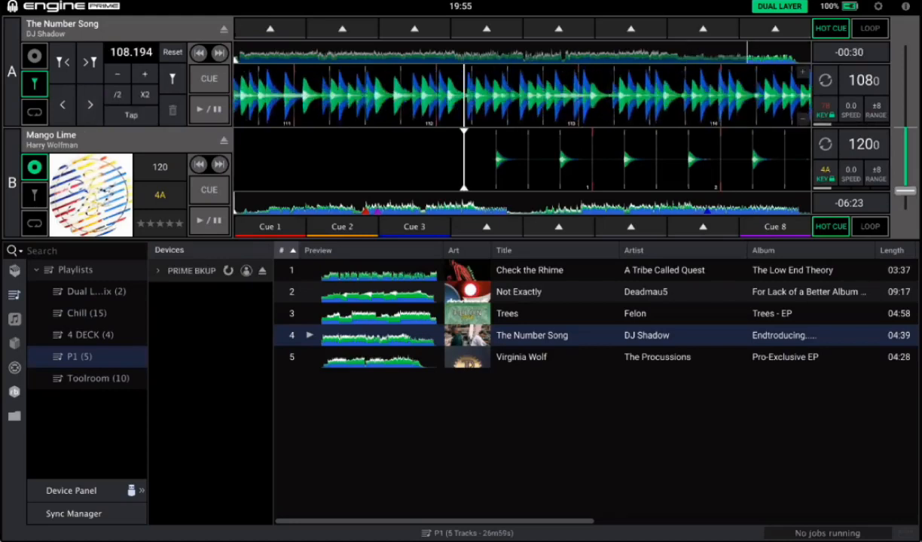
left_click(169, 81)
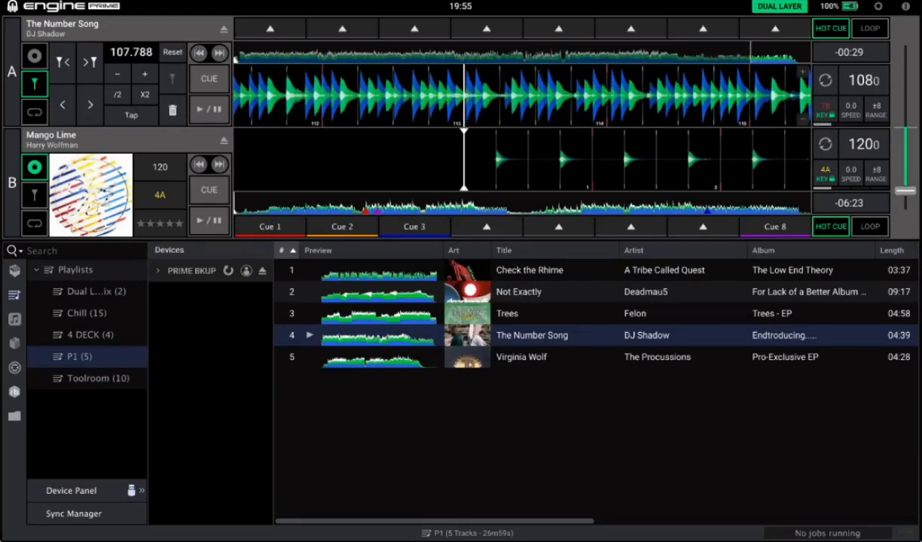
left_click_drag(452, 96, 312, 96)
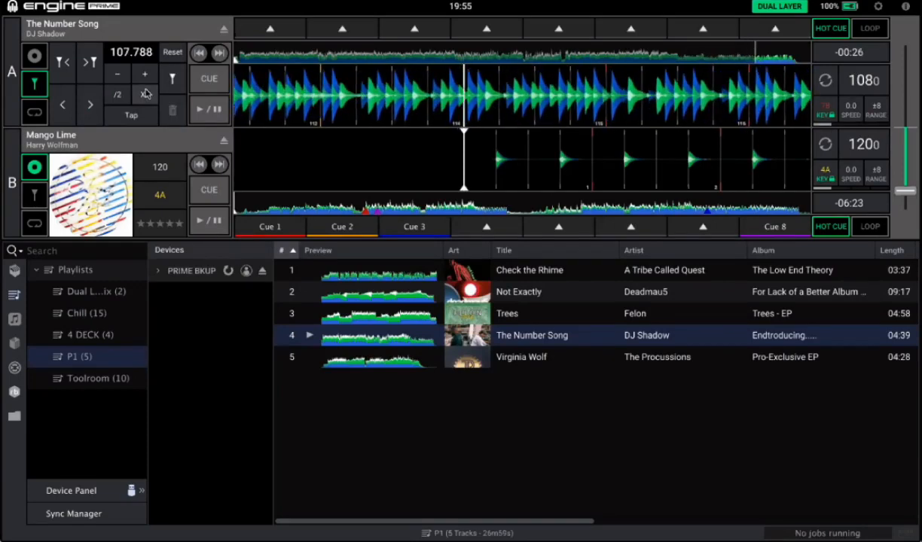
Try doubling, halving and nudging the beatgrid after bar 113, and inspect its alignment near the end of The Number Song.
left_click(145, 93)
left_click(118, 94)
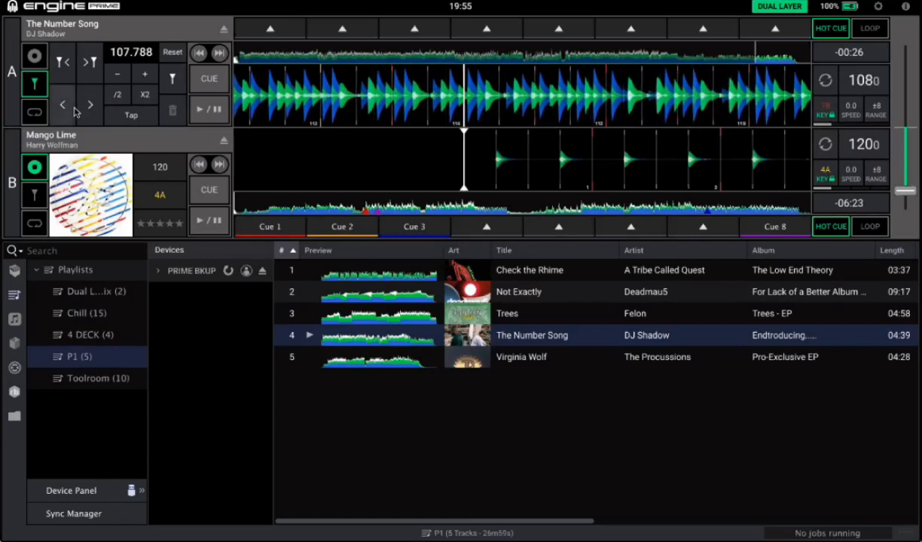
left_click(74, 109)
left_click(89, 107)
left_click(782, 60)
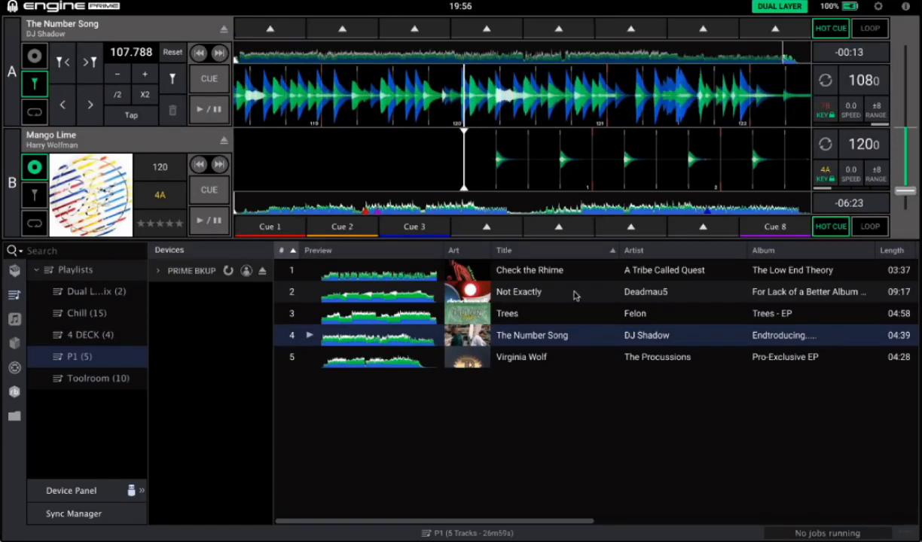
Load Virginia Wolf from the P1 playlist onto deck A and play its opening to check the beatgrid.
left_click_drag(521, 357, 427, 113)
key("space")
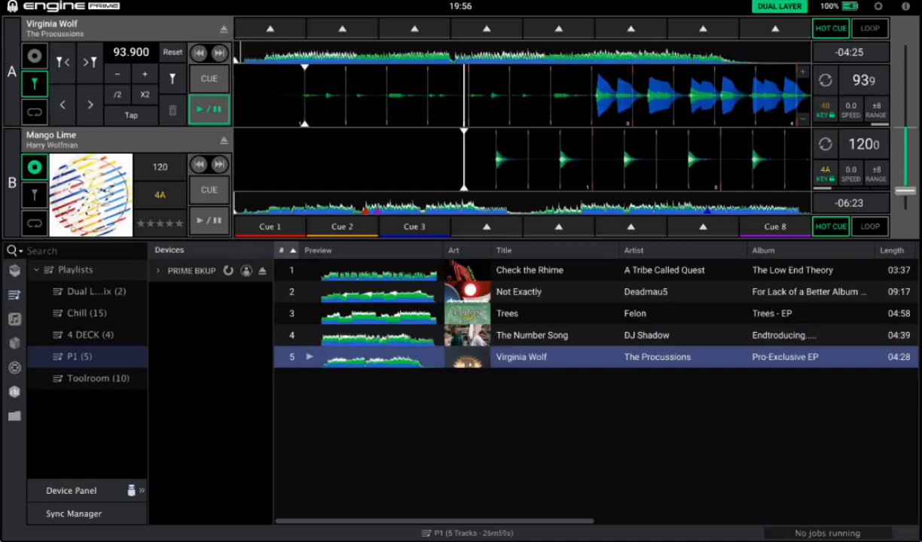
left_click(905, 191)
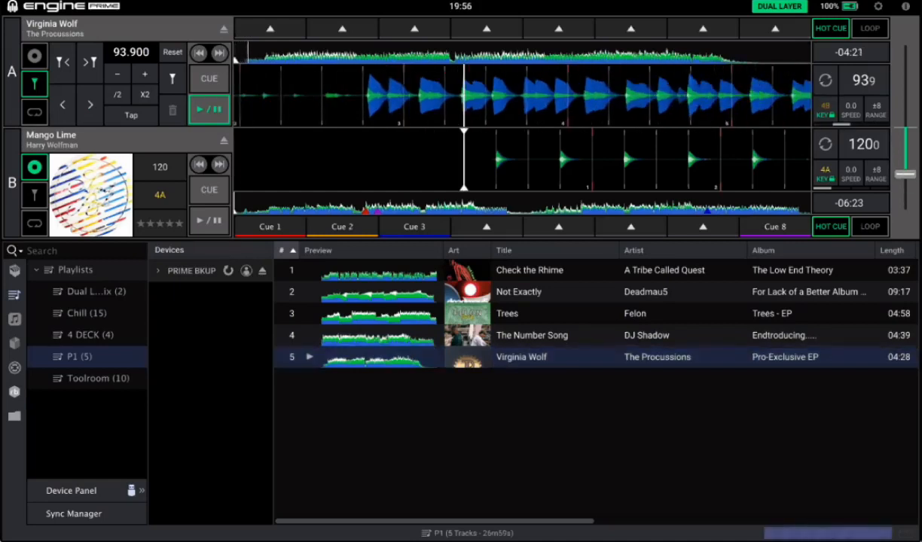
key("space")
Place a grid anchor on the first strong beat of Virginia Wolf, near the start of bar 3.
left_click(243, 62)
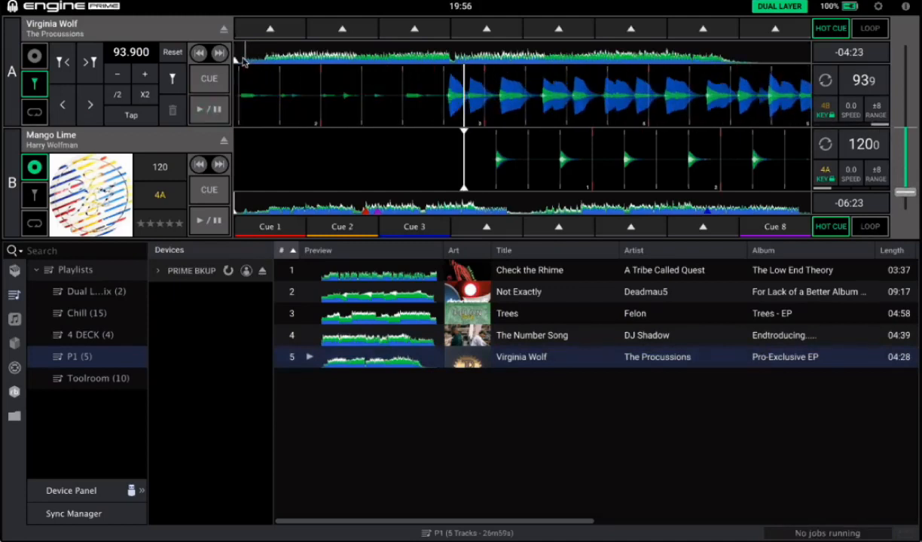
left_click(232, 59)
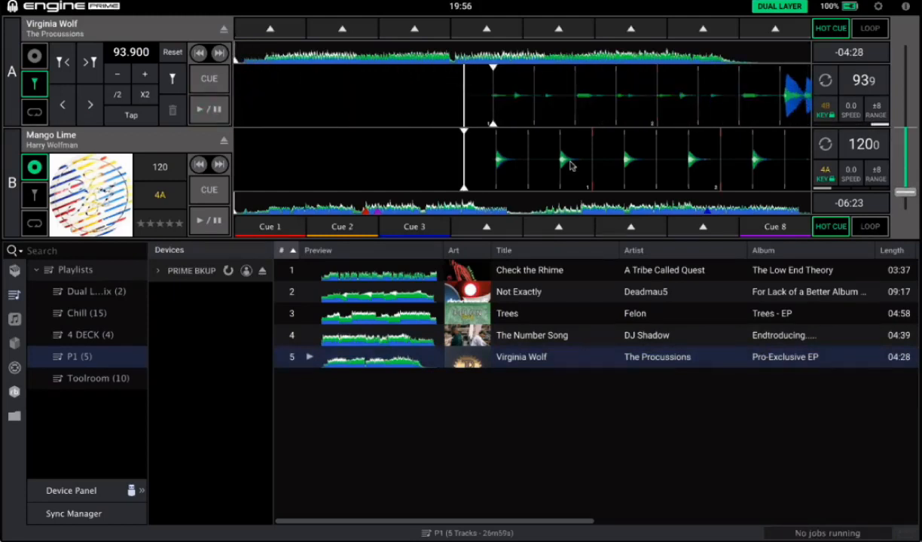
key("space")
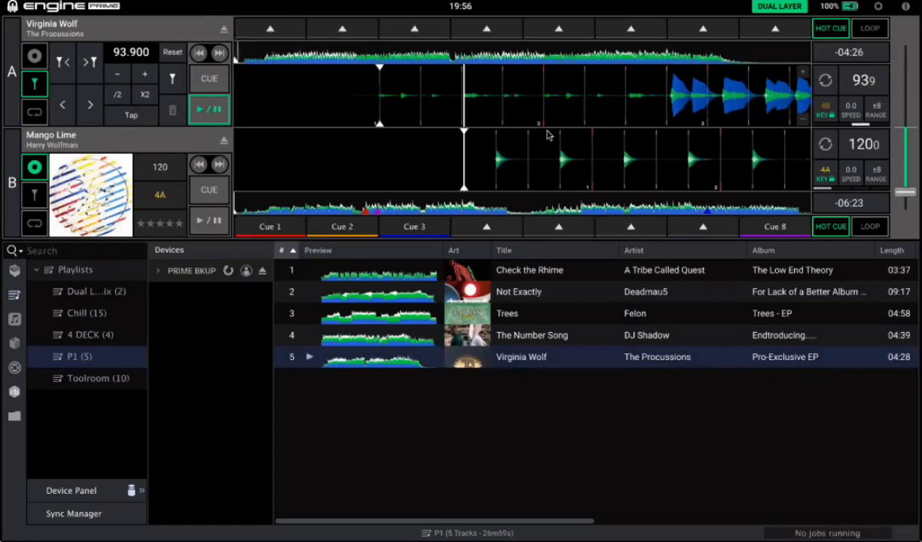
key("space")
left_click_drag(580, 93, 421, 89)
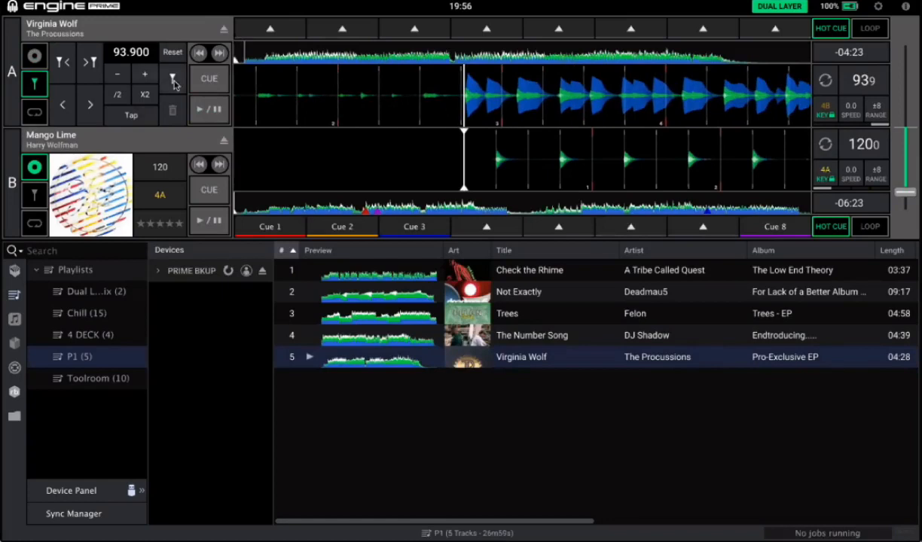
left_click(198, 86)
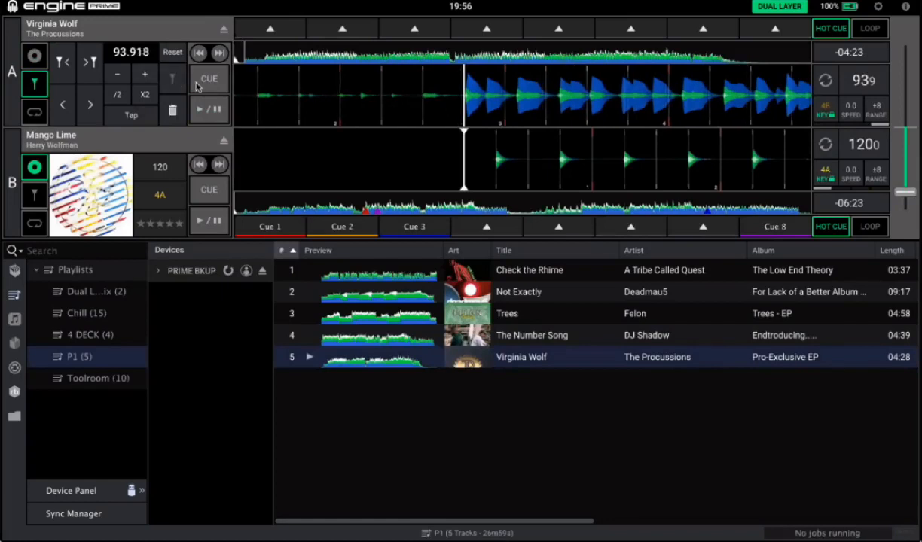
left_click(197, 87)
Play the opening of Virginia Wolf past the new anchor to check how the beatgrid follows the beats.
left_click(209, 110)
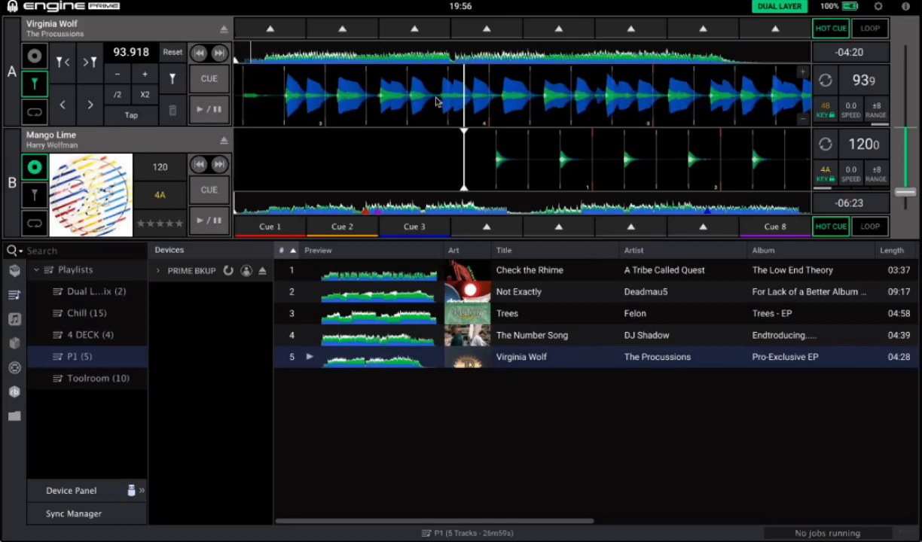
left_click_drag(488, 111, 555, 113)
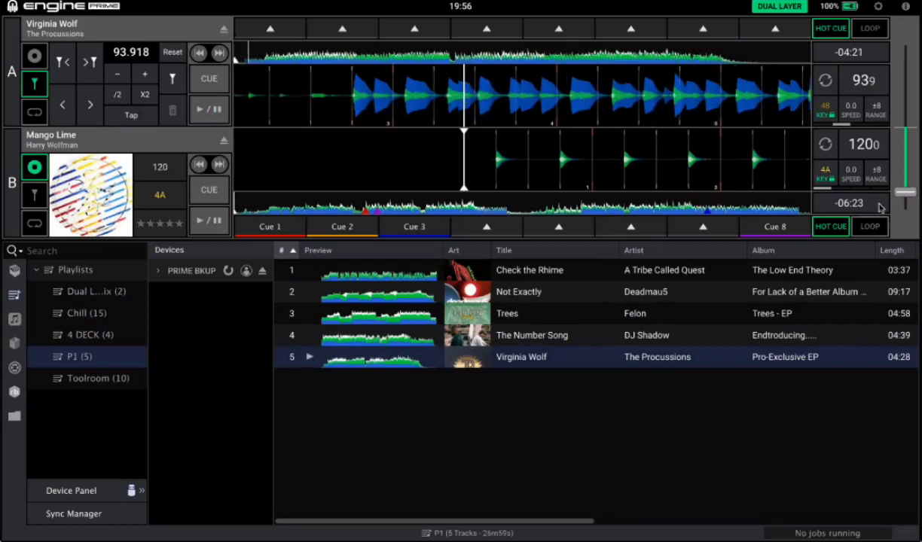
key("space")
mouse_move(901, 189)
left_mouse_down()
mouse_move(899, 163)
mouse_move(905, 192)
left_mouse_up()
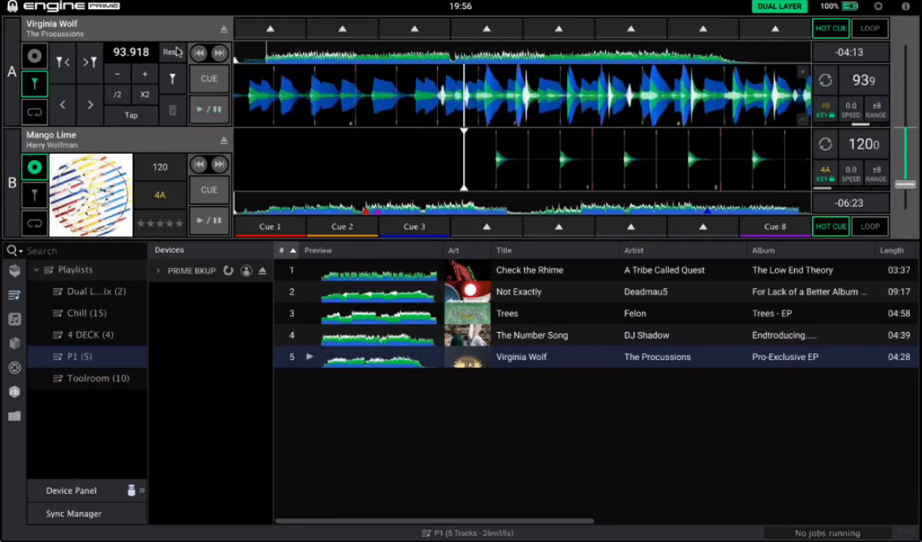
Reset the beatgrid of Virginia Wolf on deck A, and select Check the Rhime in the P1 playlist.
left_click(177, 50)
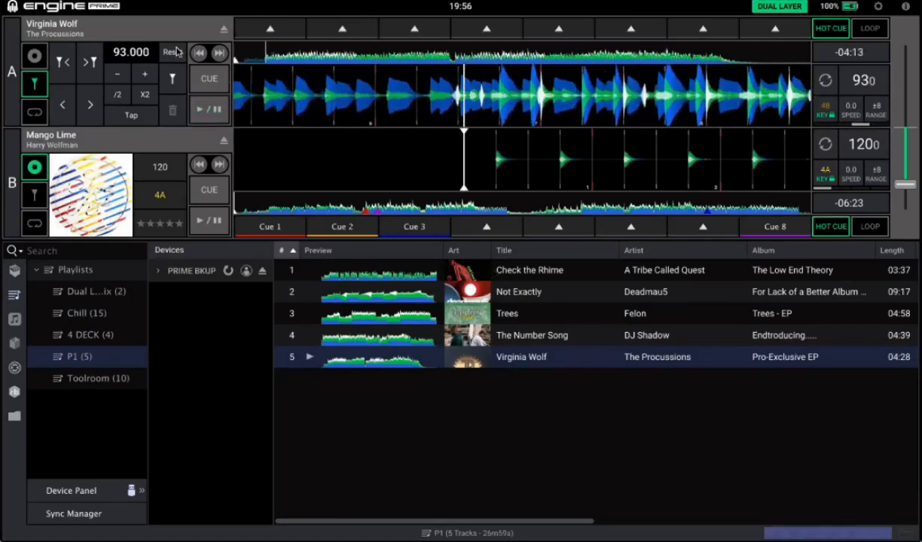
left_click(246, 61)
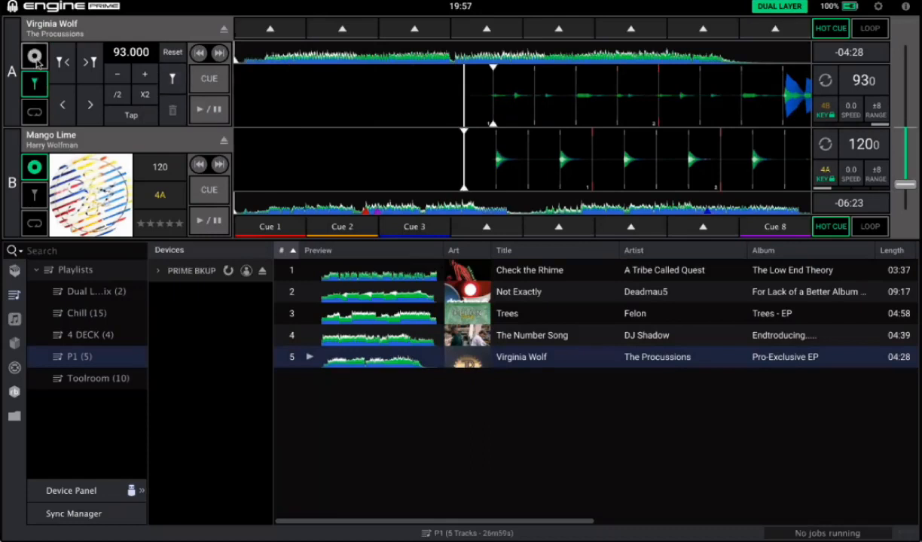
left_click(35, 84)
left_click(34, 84)
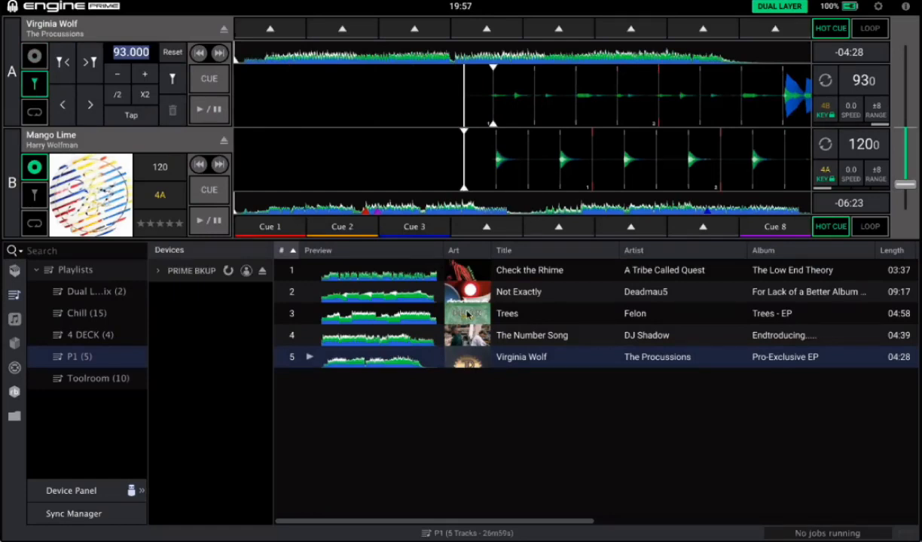
left_click(532, 275)
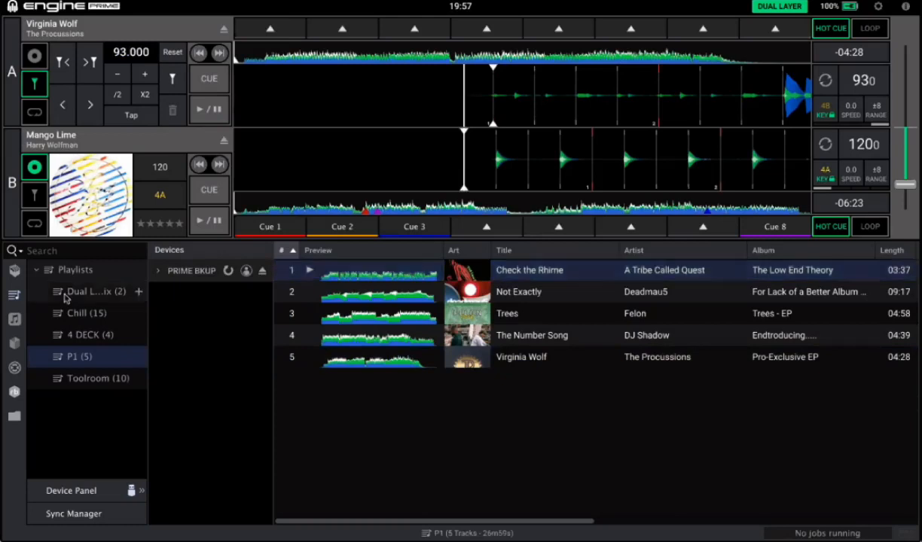
Open the ADE House Promos crate in the collection and select Alcatraz (Original Mix) by MJ Cole.
left_click(24, 265)
left_click(78, 315)
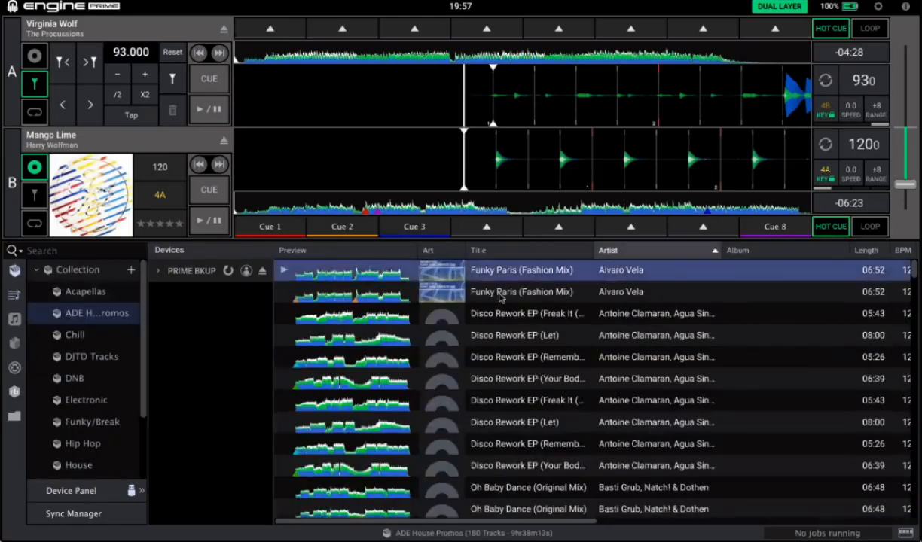
scroll(498, 299, "down", 20)
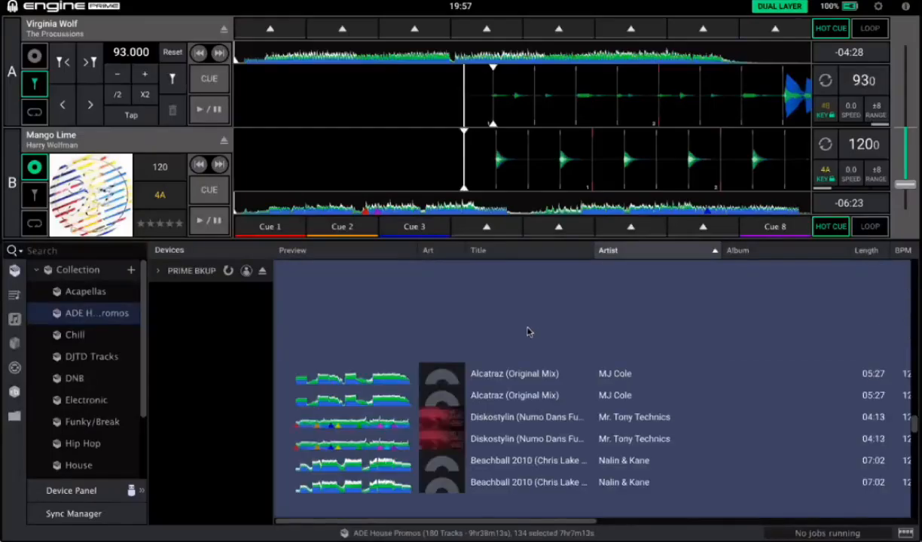
left_click(528, 331)
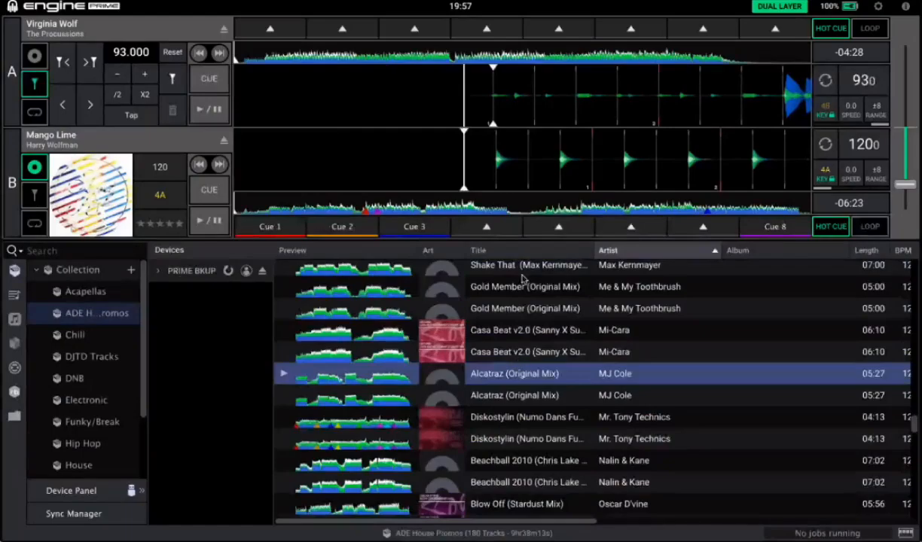
Select the tracks from Alcatraz up to Gold Member and examine the analysis and re-analysis commands available for them.
left_click(521, 280, "shift")
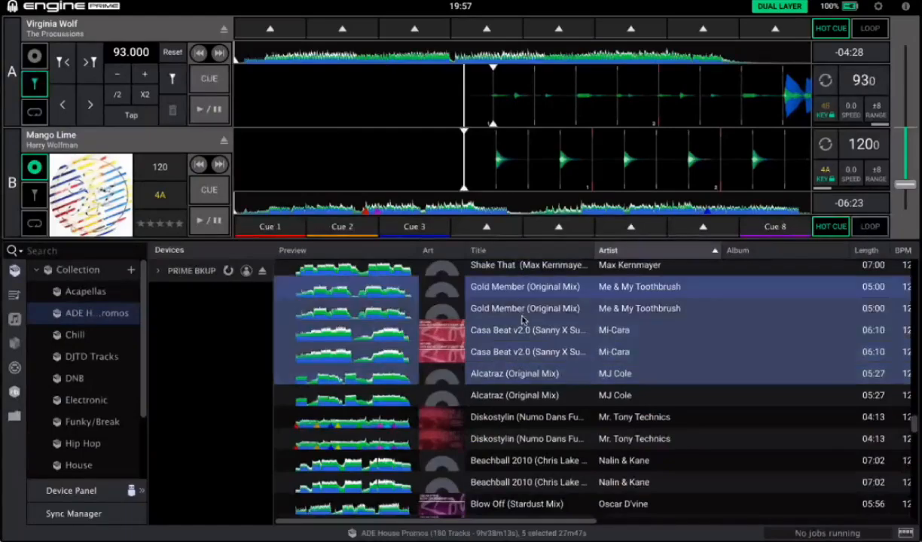
right_click(522, 325)
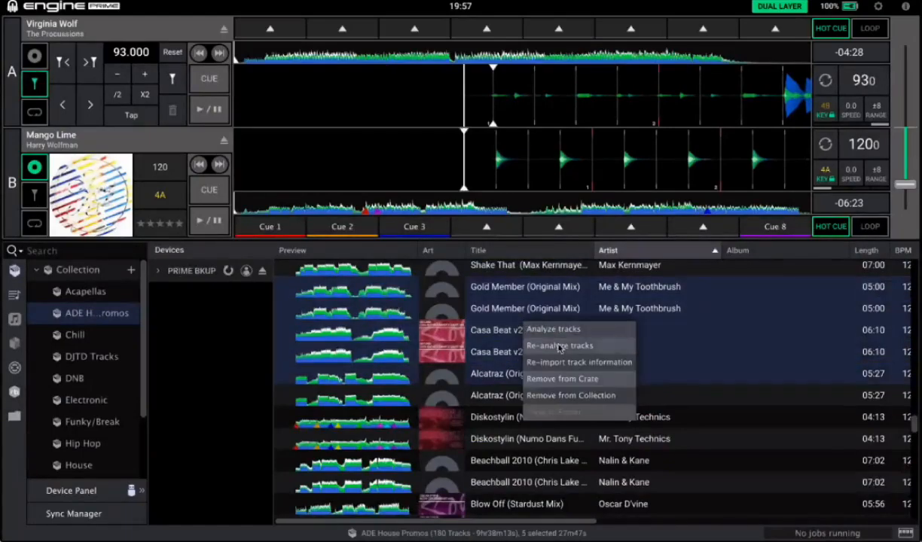
left_click(486, 346)
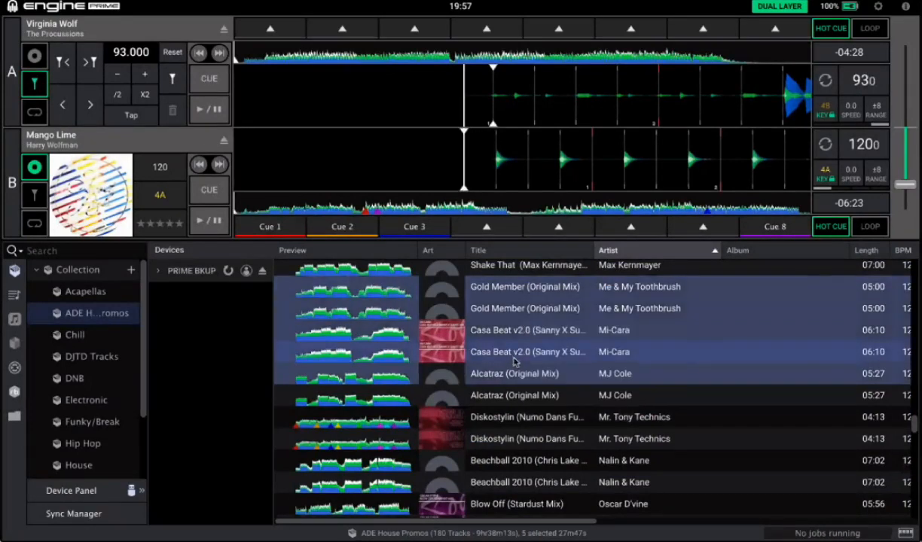
left_click(514, 360)
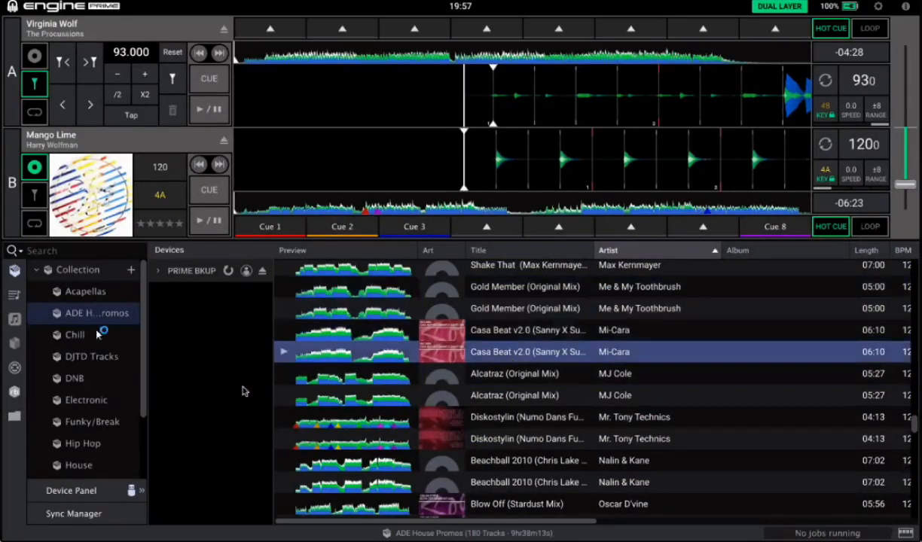
Look through the playlists and the linked Serato crates, and return to the Engine collection crates.
key("ctrl+shift+Escape")
left_click_drag(309, 26, 0, 18)
left_click(15, 294)
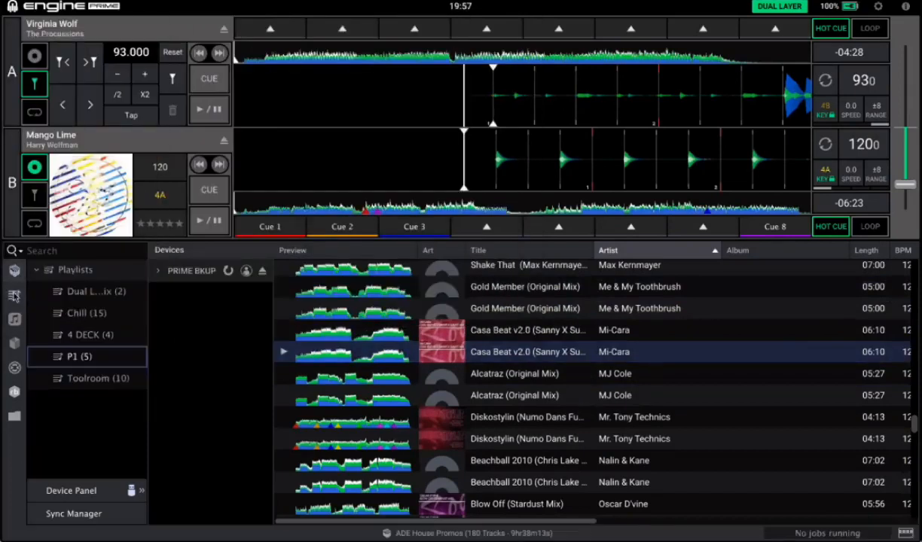
left_click(14, 319)
left_click(15, 343)
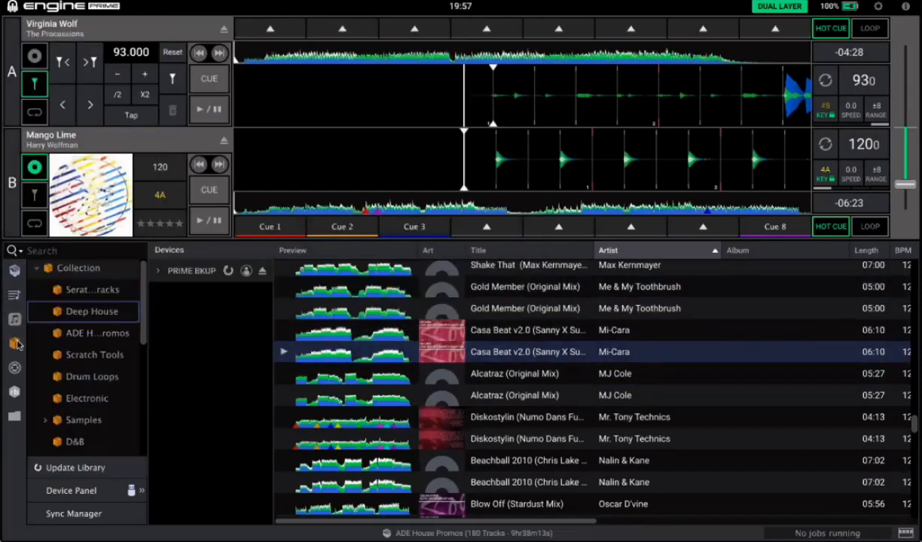
left_click(14, 270)
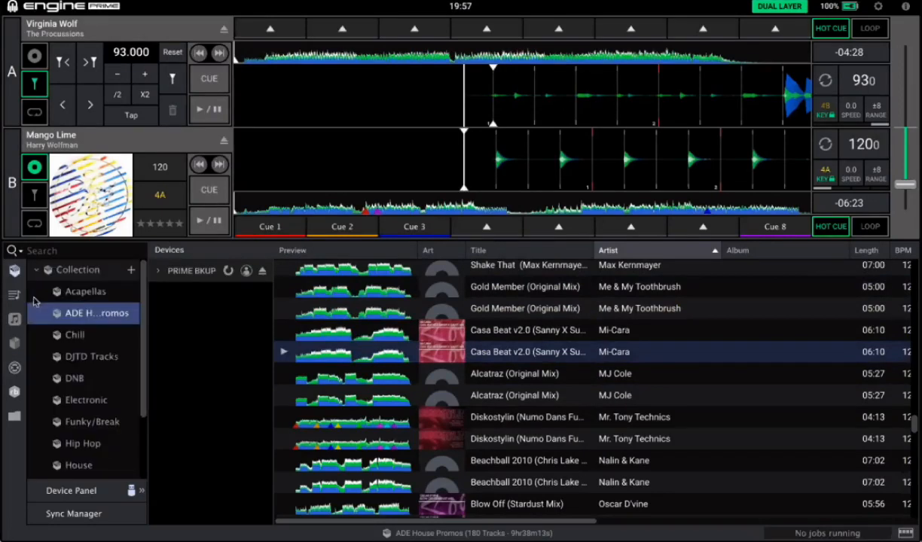
Open the Sync Manager and look through the crates and playlists marked for export to PRIME BKUP.
left_click(78, 512)
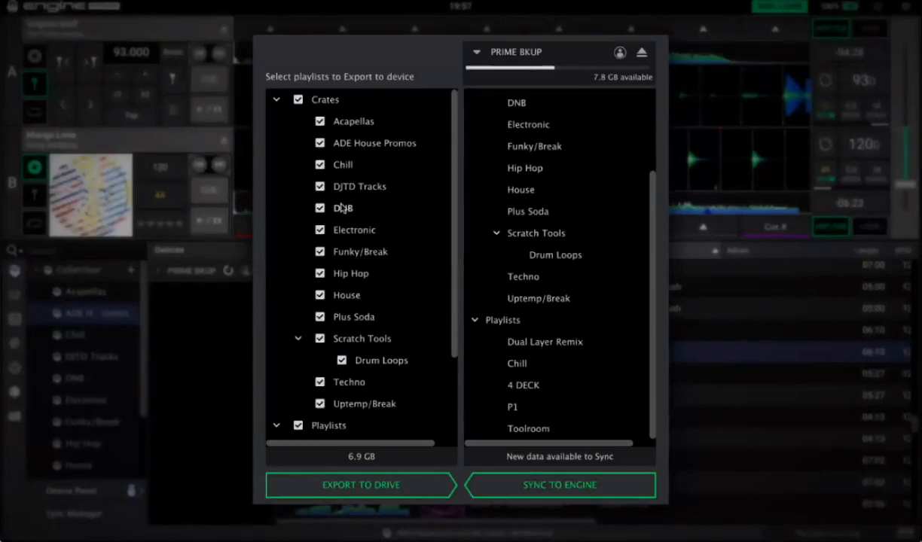
scroll(324, 165, "down", 3)
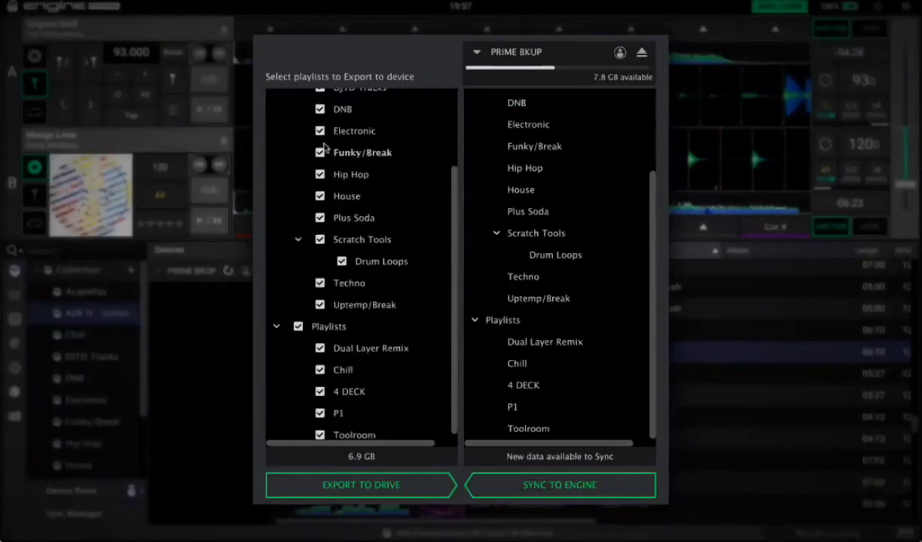
scroll(323, 161, "up", 3)
Exclude the Chill crate from the export to PRIME BKUP, acknowledge the warning, and include the crate again.
left_click(319, 164)
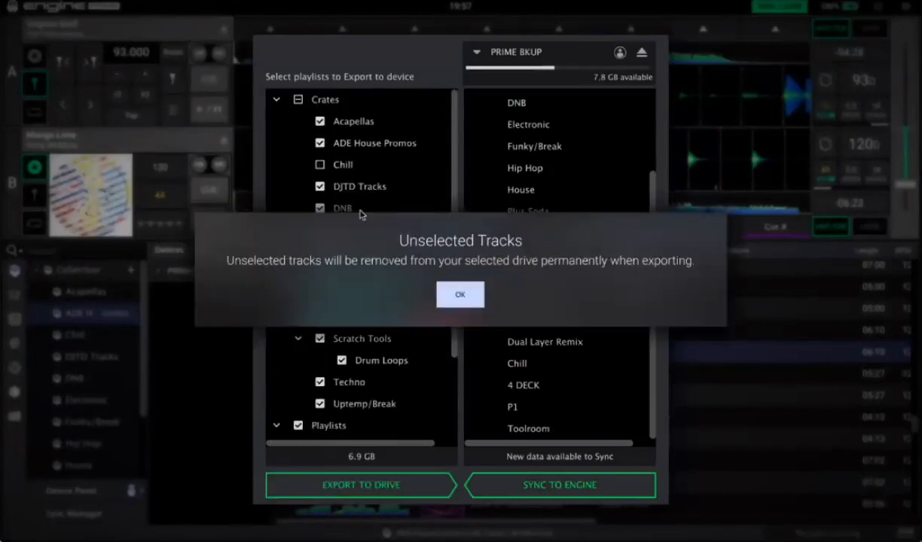
left_click(466, 297)
left_click(319, 165)
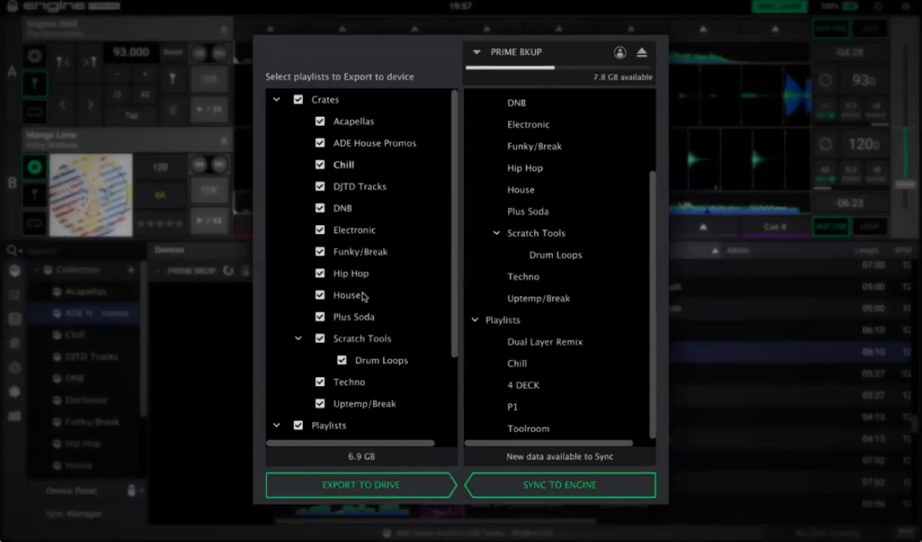
Compare the crates and playlists selected for export with those on PRIME BKUP, and close the Sync Manager without exporting.
scroll(340, 280, "down", 3)
scroll(339, 287, "down", 1)
scroll(331, 347, "up", 4)
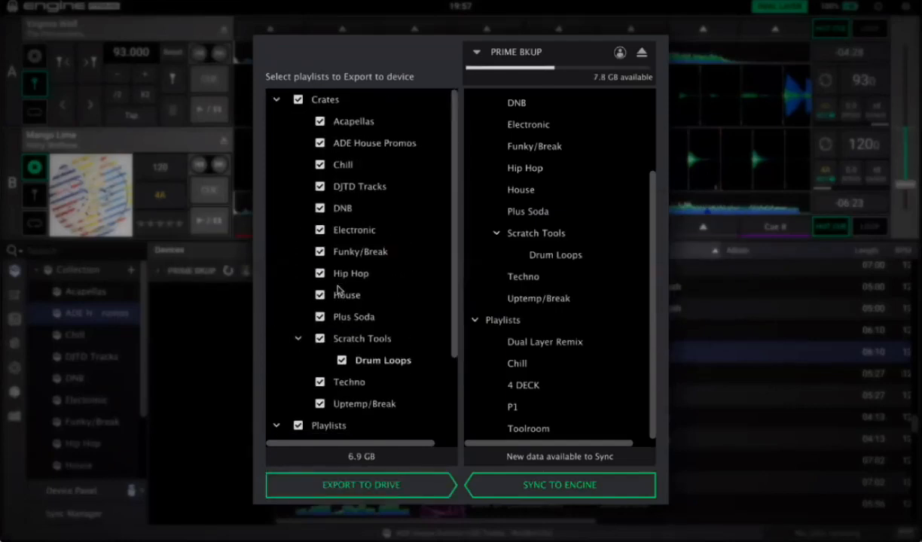
scroll(341, 289, "down", 4)
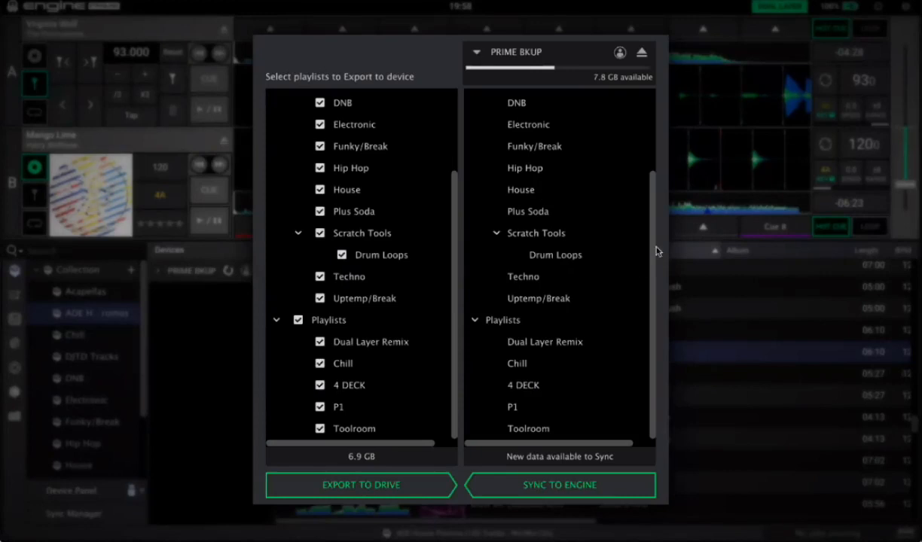
scroll(645, 121, "up", 1)
scroll(645, 121, "up", 2)
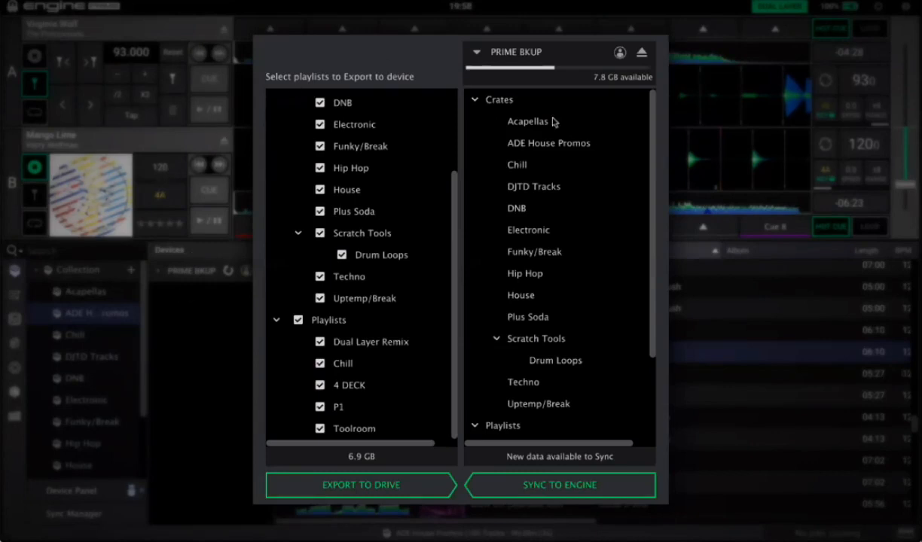
left_click(708, 157)
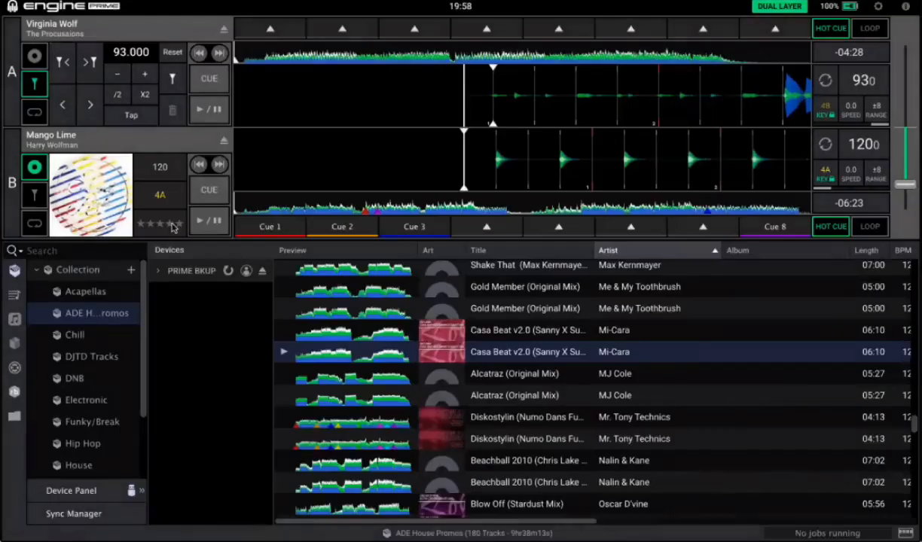
View the whole collection, examine the Music and Volumes folders in the file browser, and return to the crates.
left_click(76, 271)
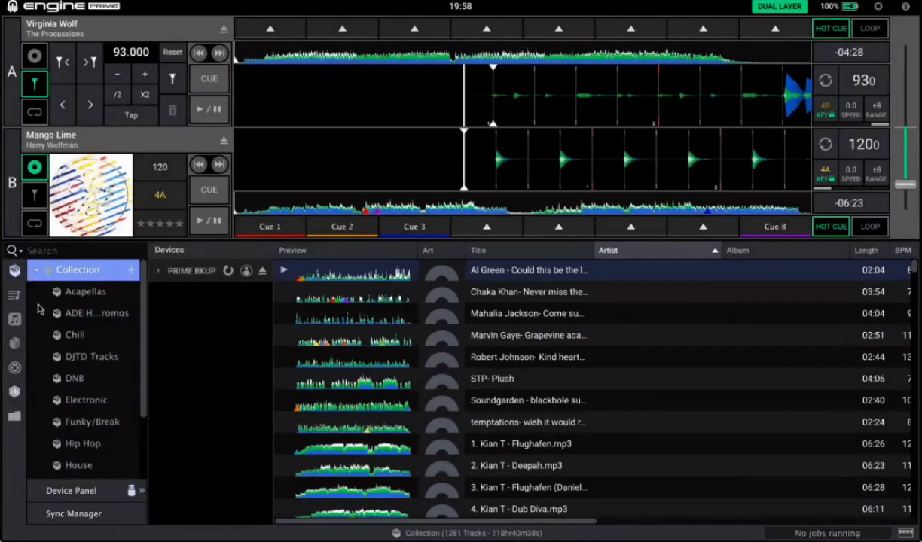
left_click(14, 417)
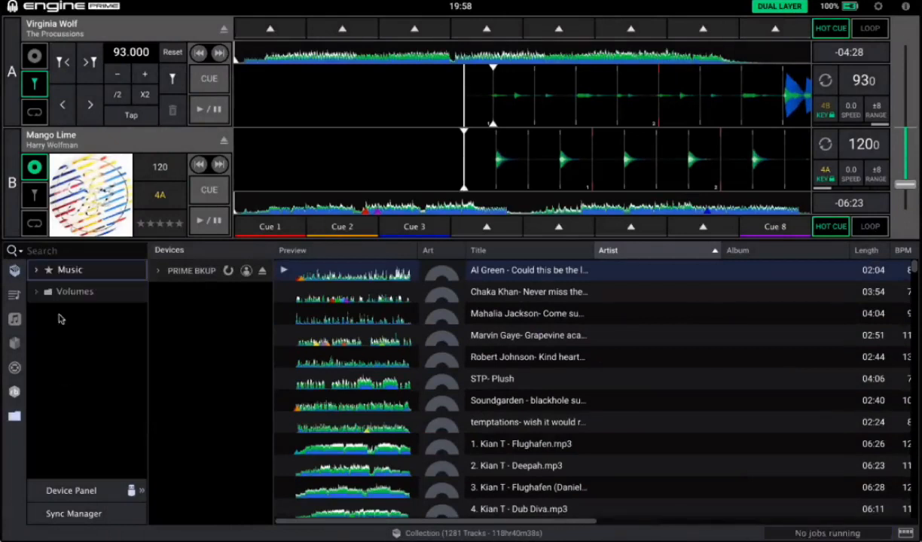
left_click(60, 291)
left_click(36, 272)
left_click(36, 273)
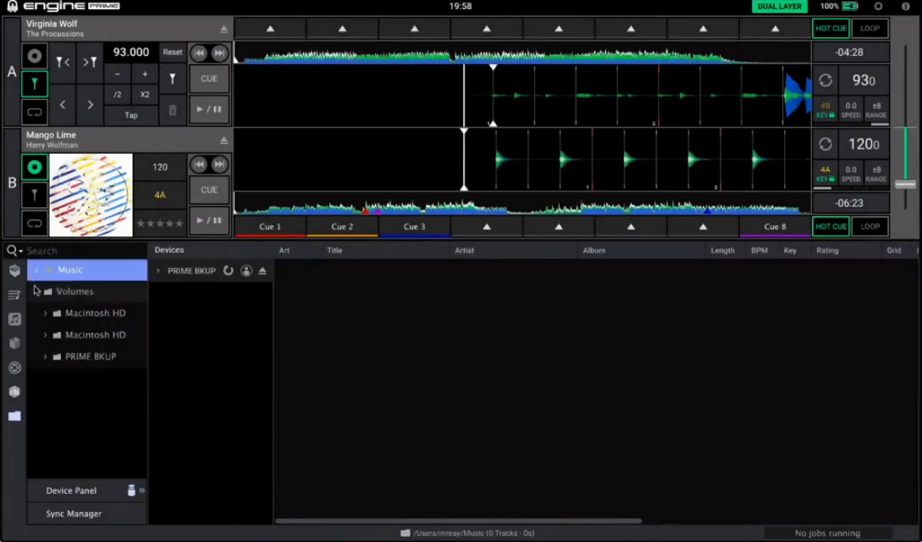
left_click(36, 294)
left_click(16, 273)
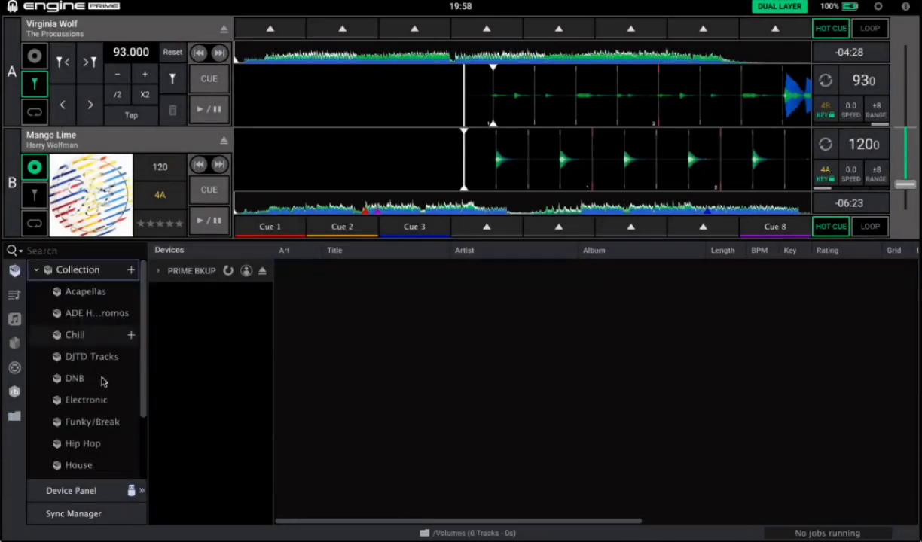
Look through the collection crates, and view the Chill and Toolroom playlists.
scroll(103, 382, "down", 3)
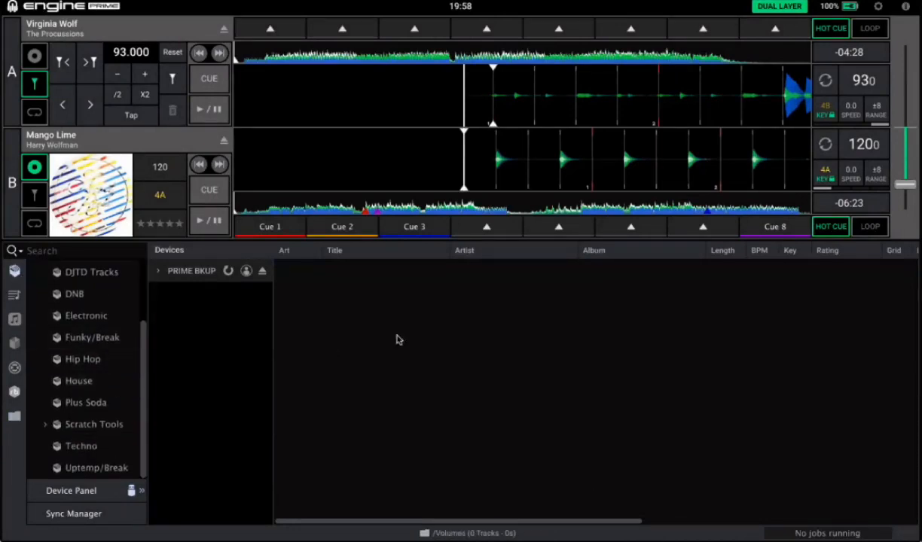
left_click(17, 297)
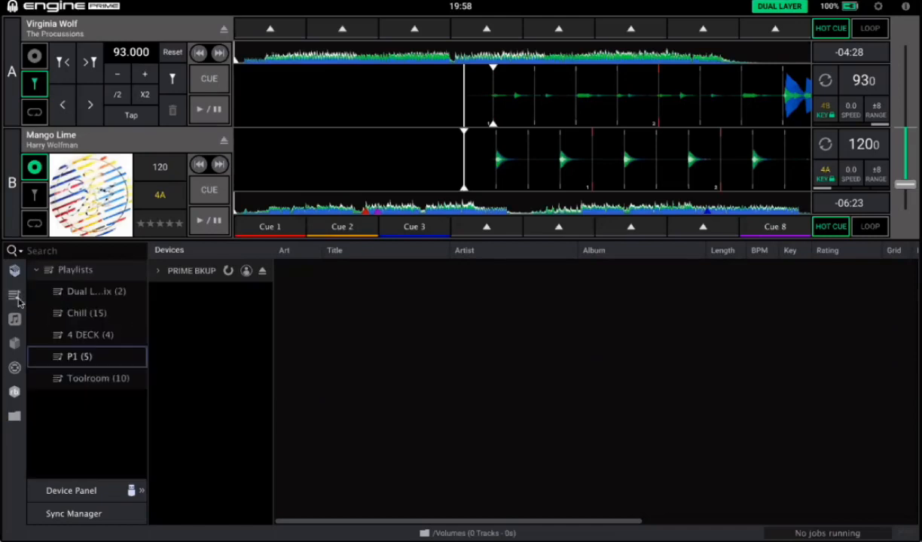
left_click(98, 314)
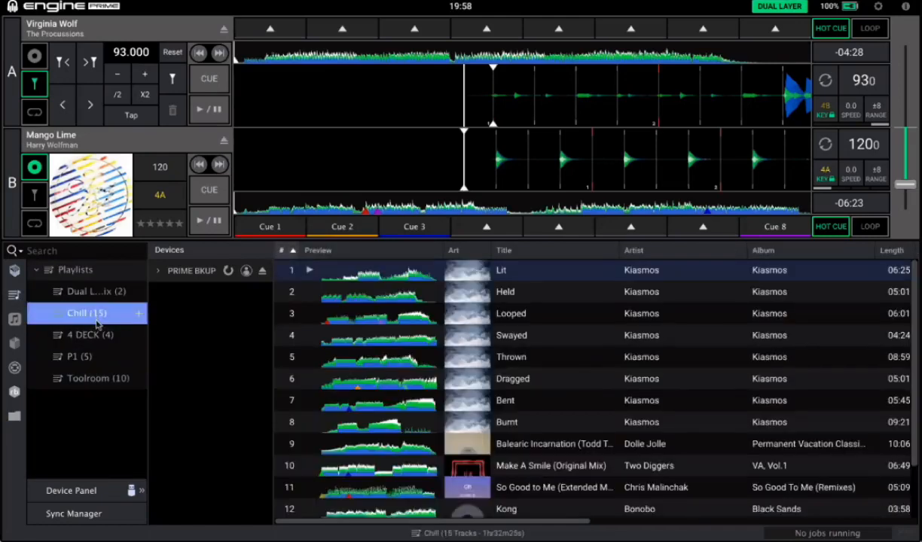
left_click(90, 380)
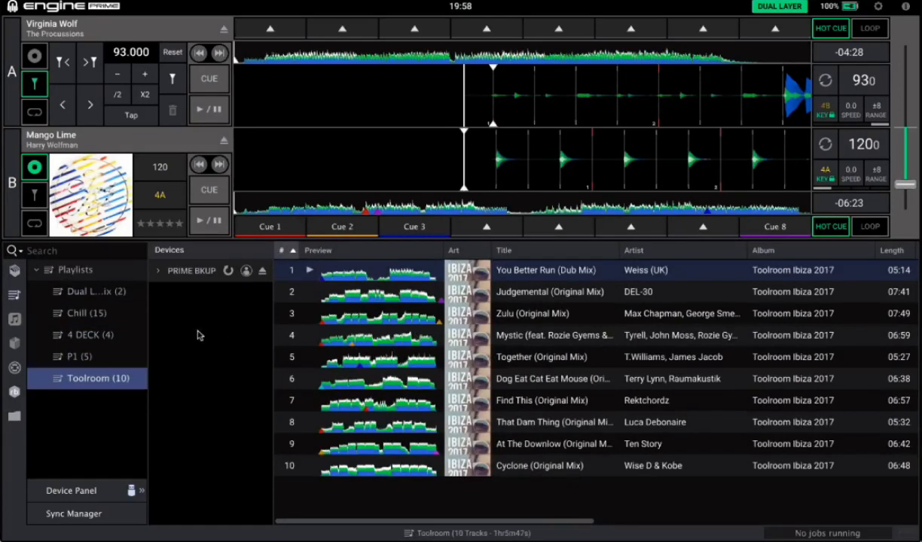
View the Toolroom playlist in the rekordbox library, and return to Engine's own Toolroom playlist.
left_click(15, 392)
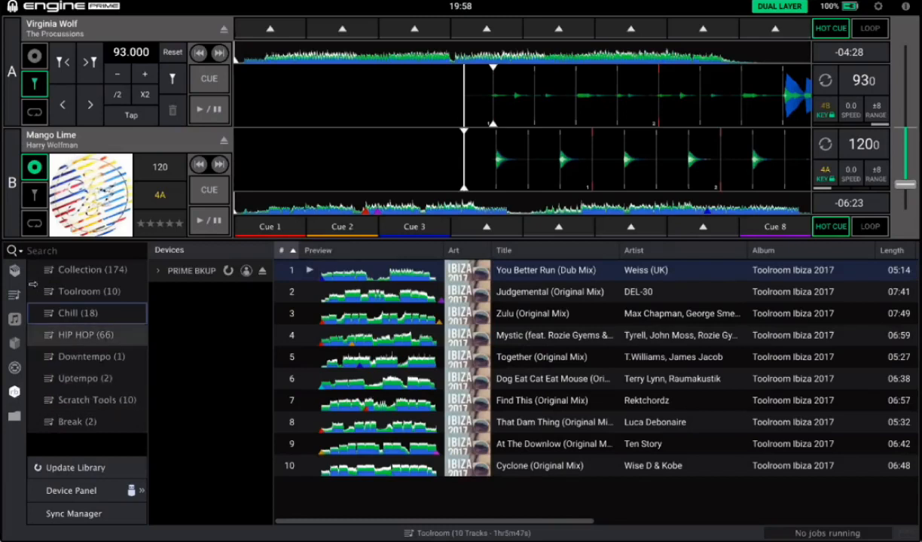
left_click(75, 292)
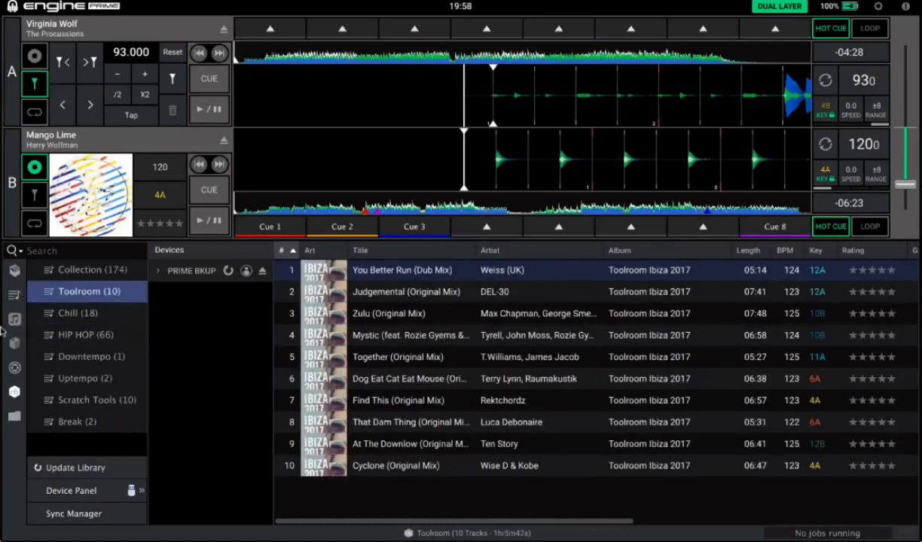
left_click(14, 392)
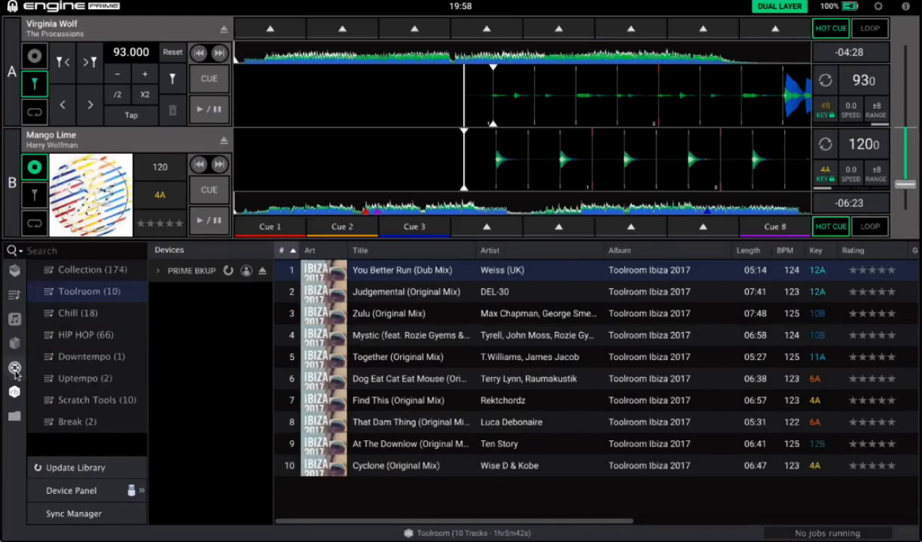
left_click(14, 270)
left_click(86, 378)
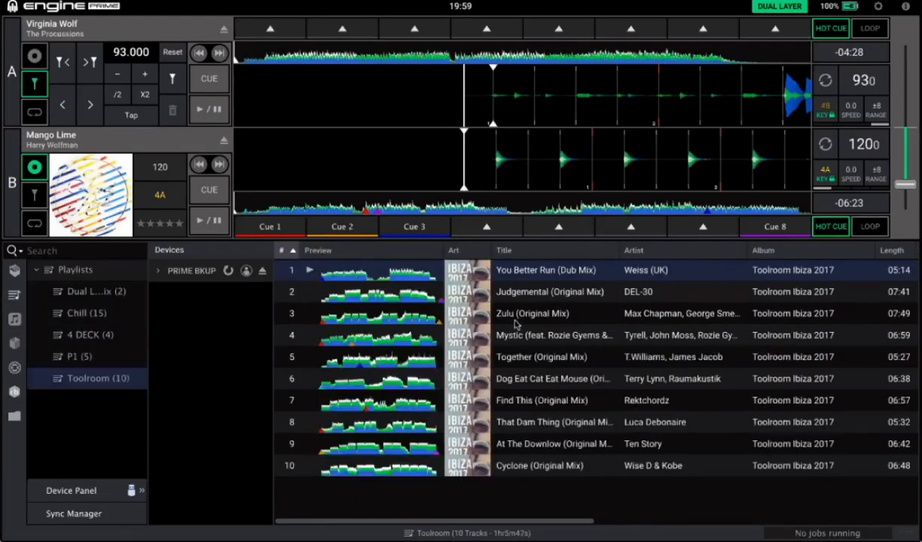
Preview Zulu (Original Mix) in the Toolroom playlist, and move the crossfader slightly further toward deck B.
left_click(333, 311)
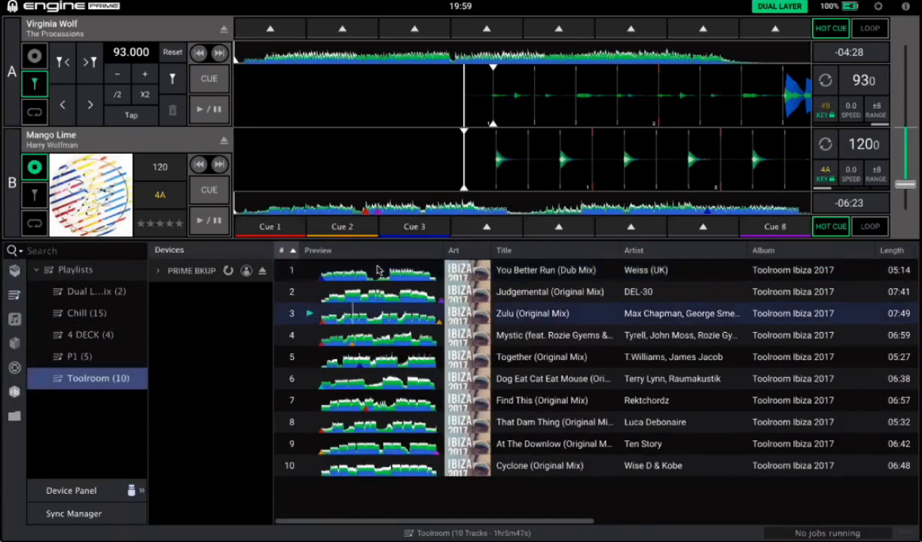
left_click(501, 309)
left_click_drag(315, 312, 750, 194)
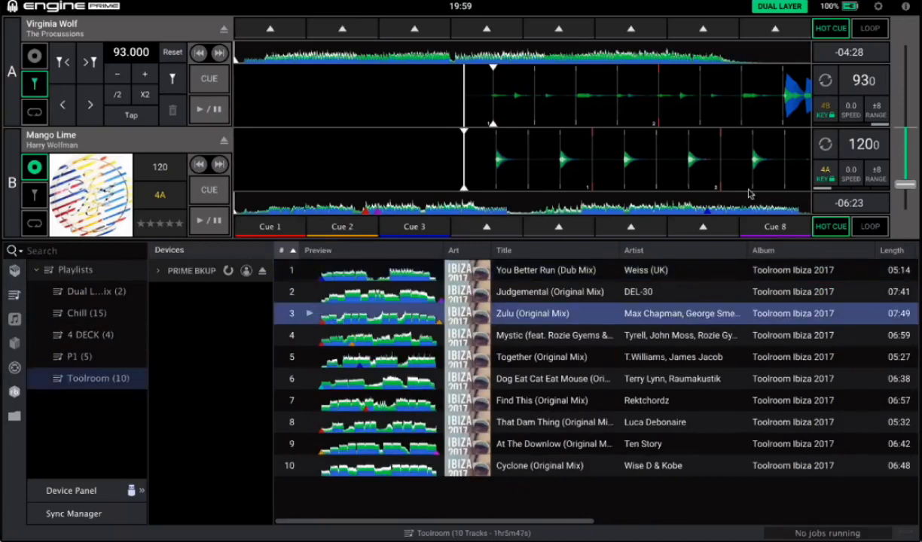
left_click(909, 195)
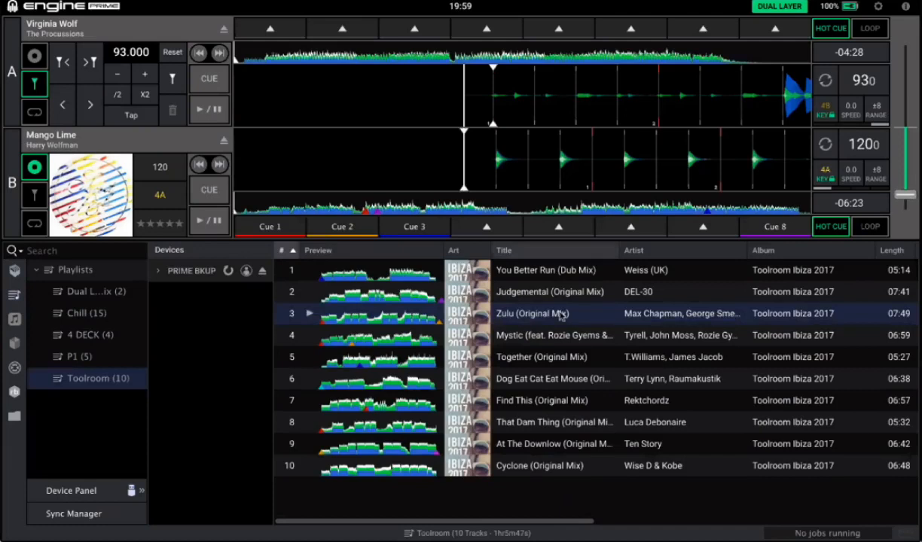
Load Zulu (Original Mix) from the Toolroom playlist onto deck A and jump to its Cue 1.
left_click_drag(554, 226, 494, 111)
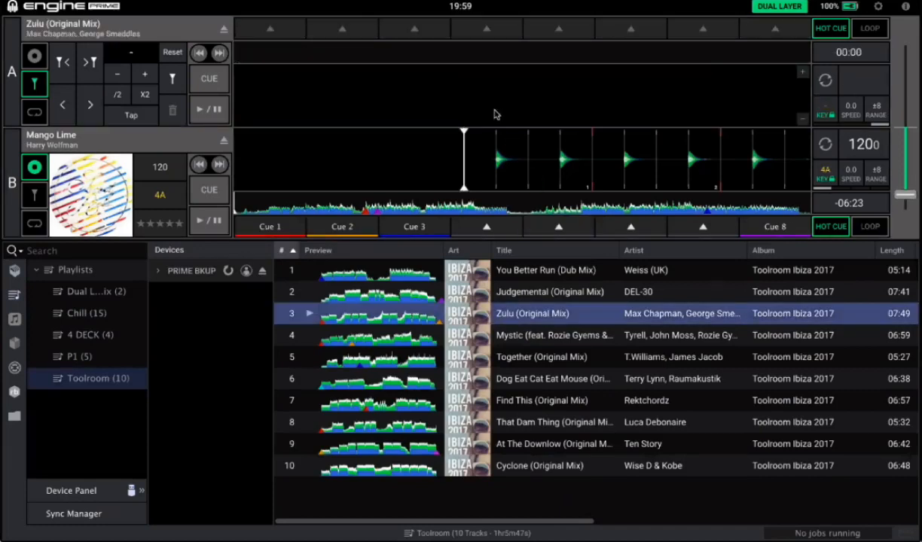
left_click(280, 32)
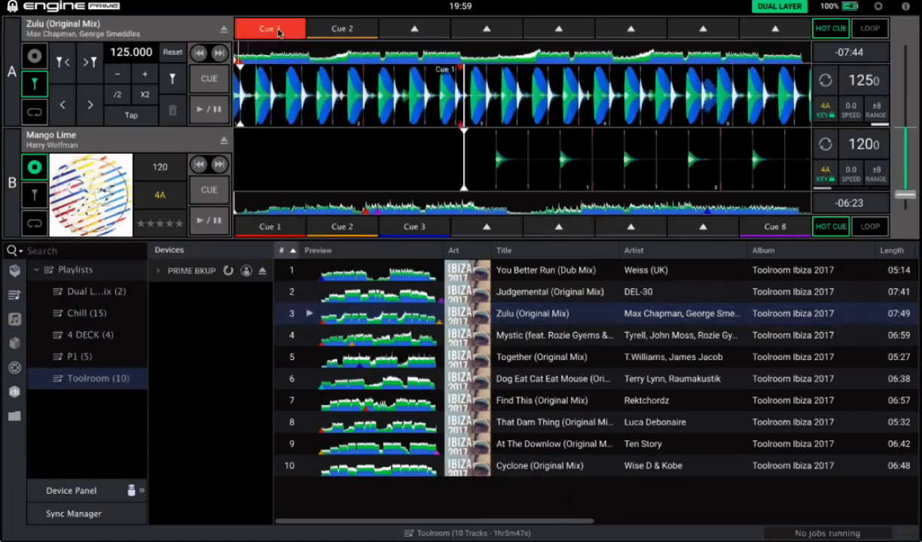
Jump to Cue 2 of Zulu (Original Mix) on deck A and return to its Cue 1.
left_click(328, 32)
left_click(302, 29)
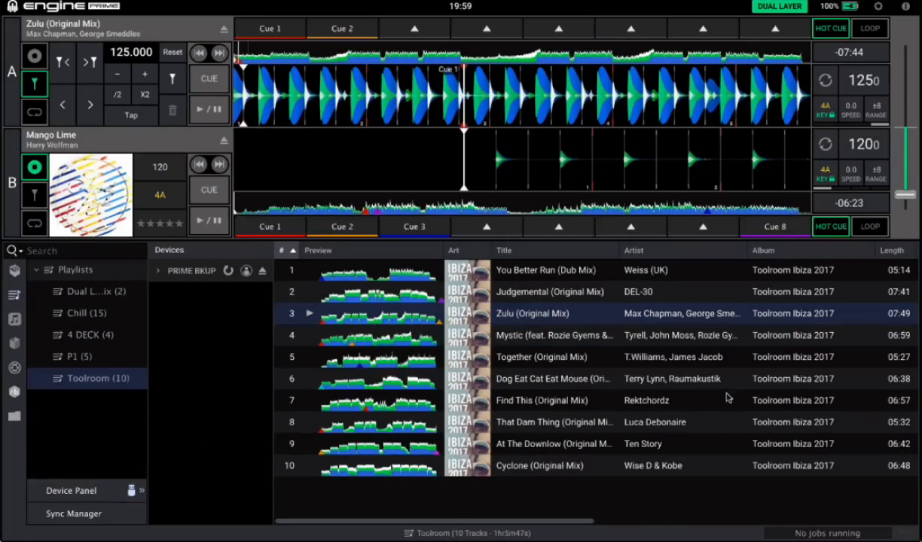
Review the Performance and Library preferences, select the 78-155 BPM range for analysis, and close the preferences.
left_click(880, 8)
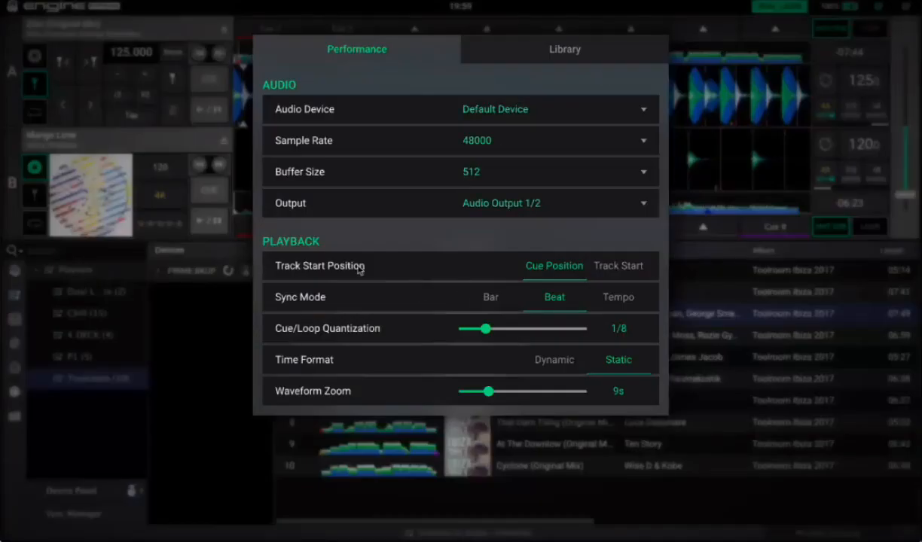
left_click(519, 45)
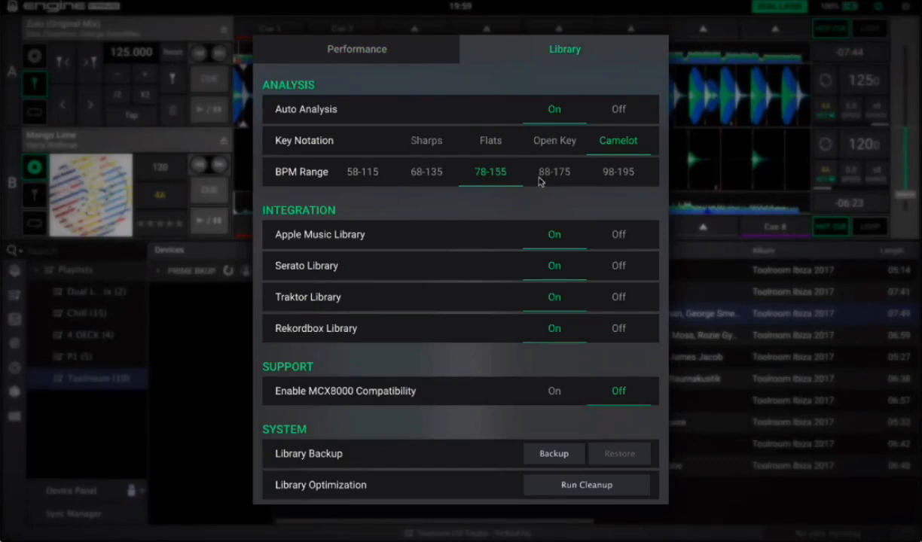
left_click(559, 166)
left_click(494, 172)
scroll(457, 282, "down", 1)
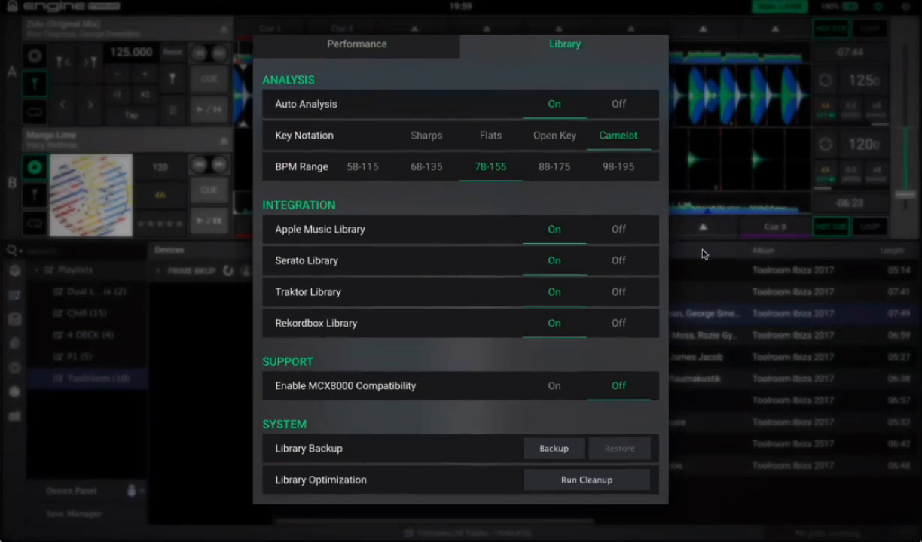
left_click(678, 198)
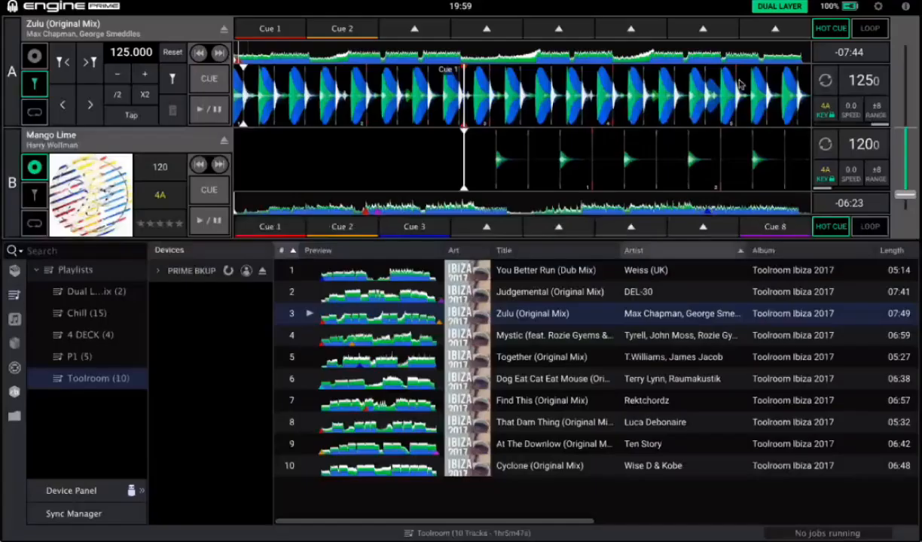
Switch off the dual-layer deck view and display the Collection's crates.
left_click(799, 8)
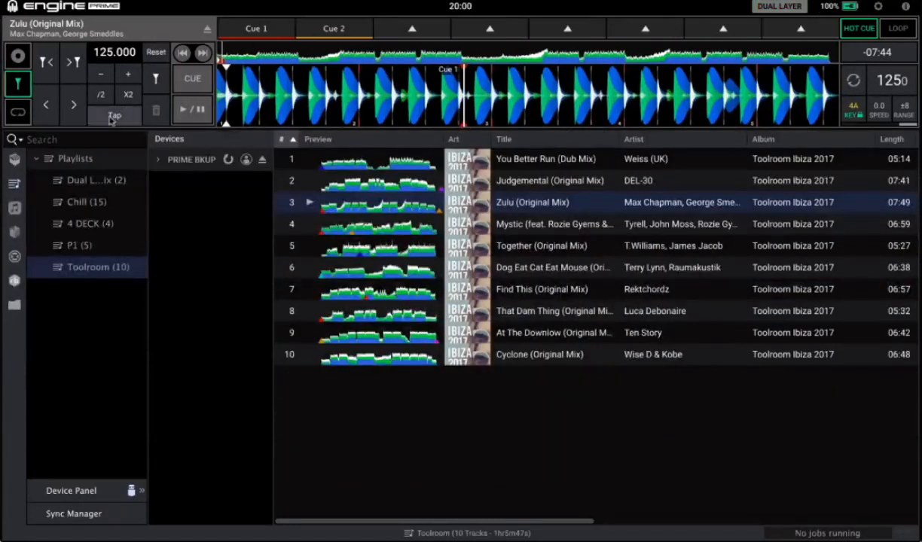
left_click(14, 159)
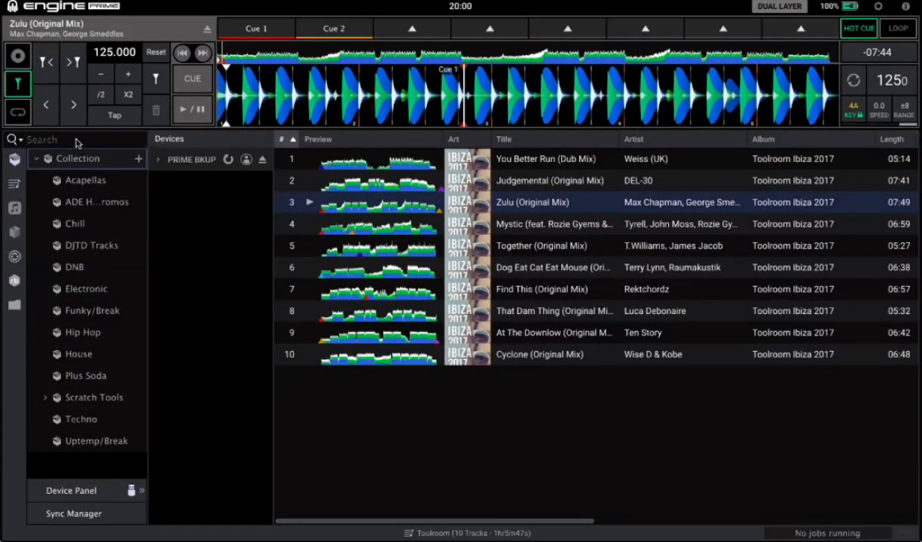
Search the listed Toolroom tracks for "bon", clear the search, and list all tracks in the Collection.
type("bon")
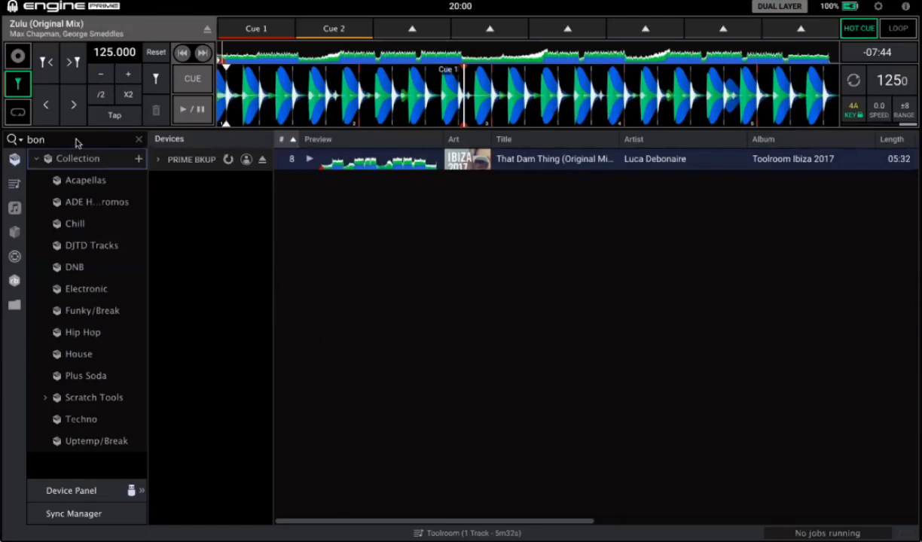
key("BackSpace")
key("BackSpace")
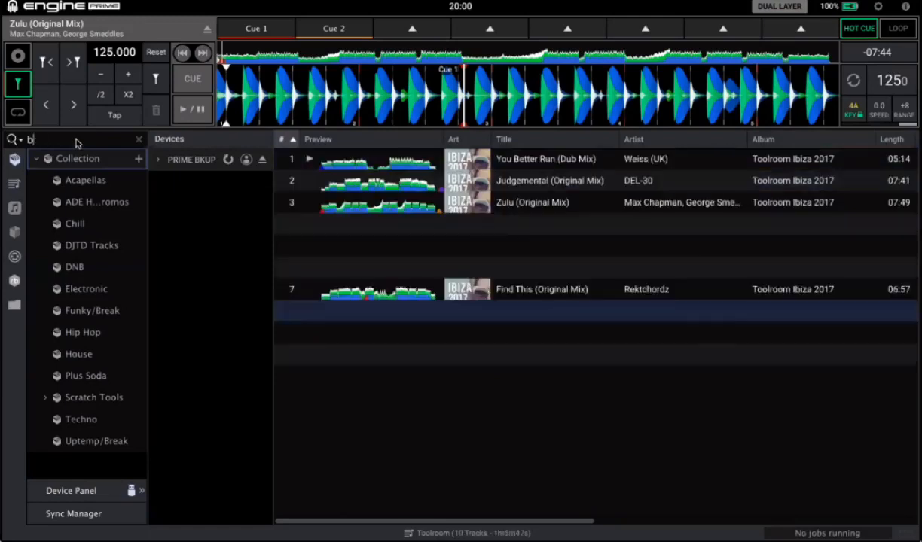
left_click(34, 158)
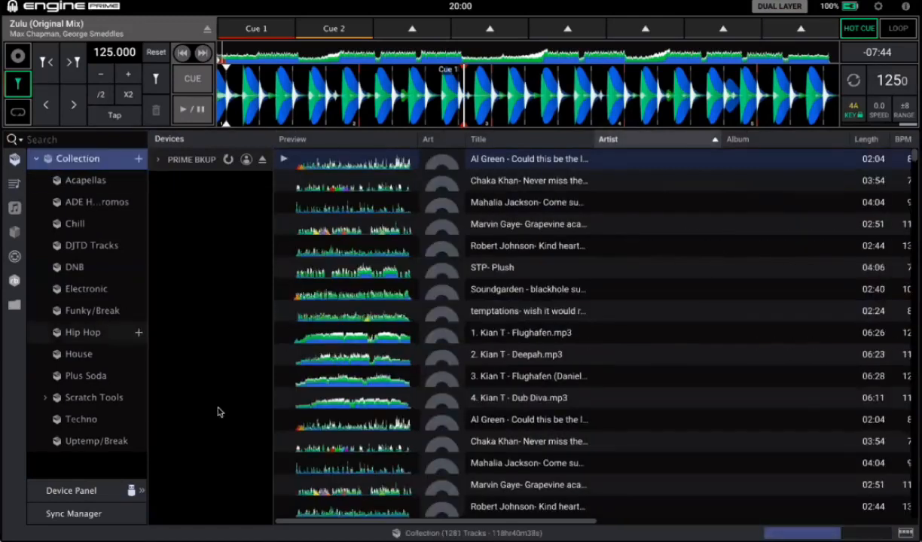
Hide the connected devices list and show it again.
left_click(75, 491)
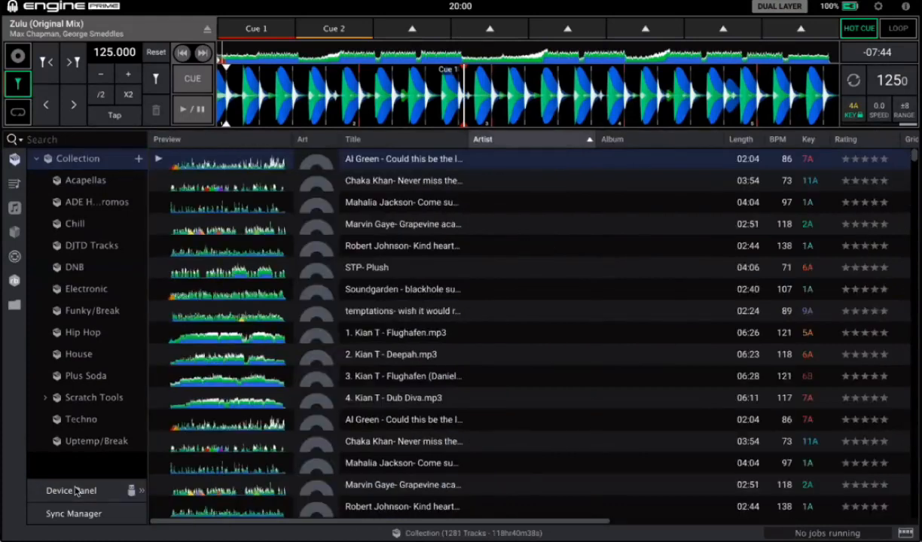
left_click(75, 491)
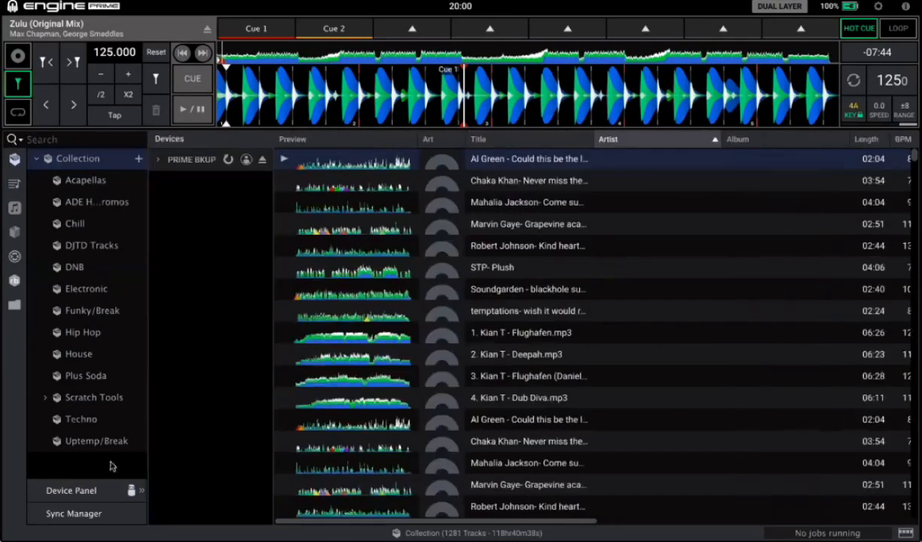
Show the Collection's genre, artist, album, BPM and key filters, browse the artists, and check the Job Monitor.
left_click(907, 533)
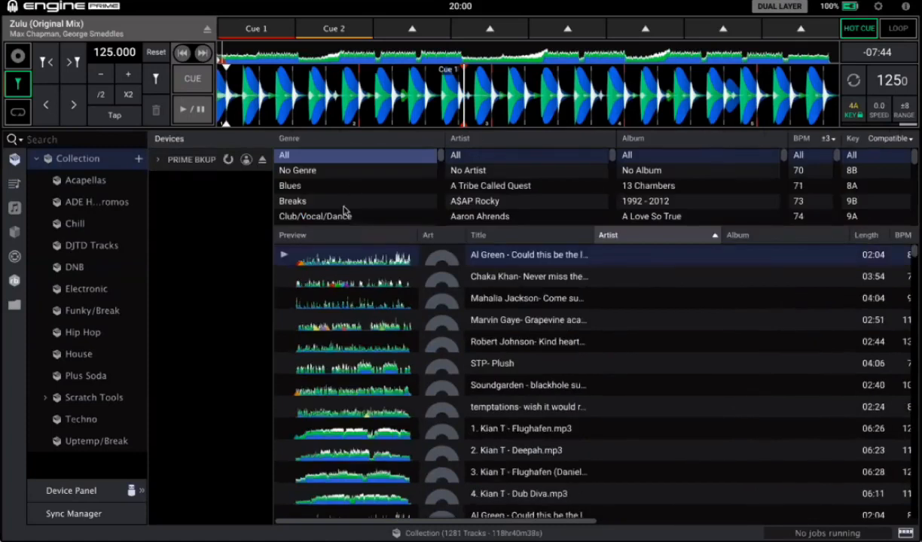
scroll(556, 172, "down", 8)
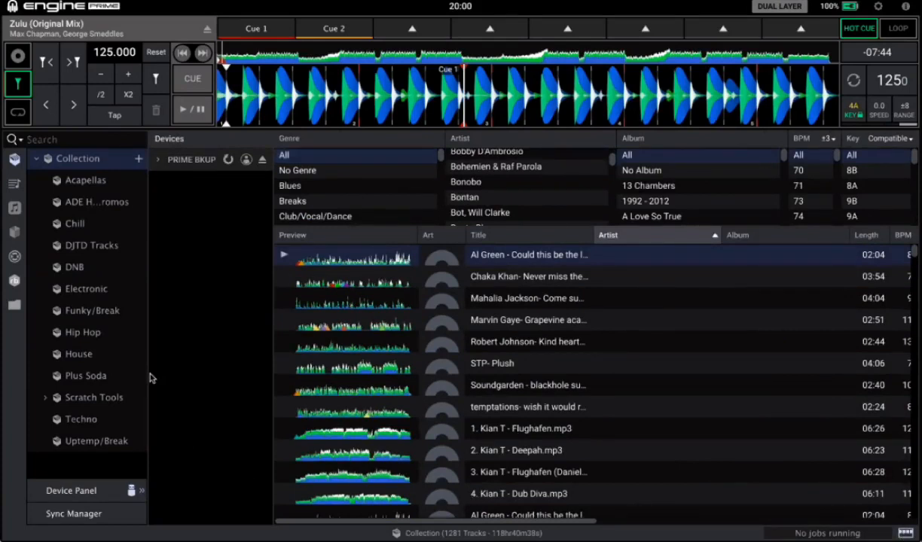
left_click(821, 533)
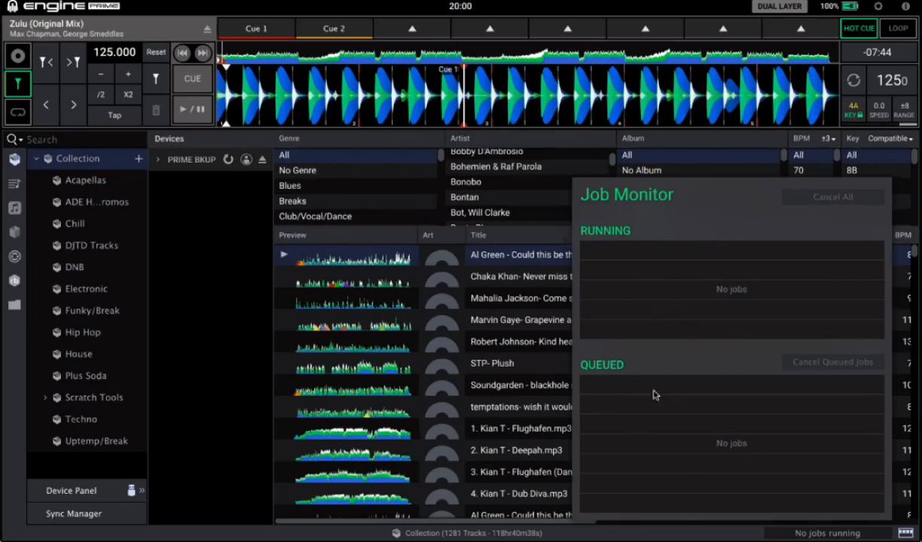
left_click(482, 366)
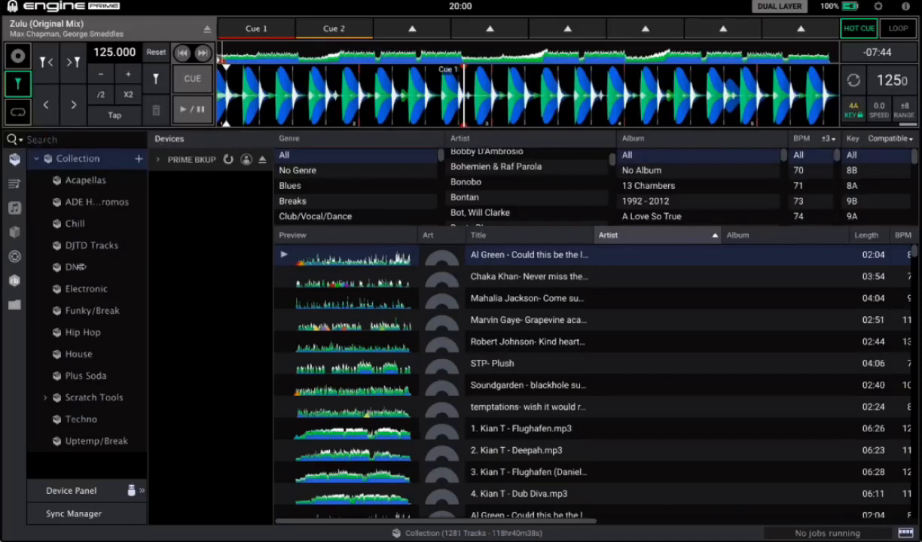
Hide the track filters and browse rekordbox's Downtempo, HIP HOP, Chill and Toolroom playlists and its full Collection.
left_click(14, 280)
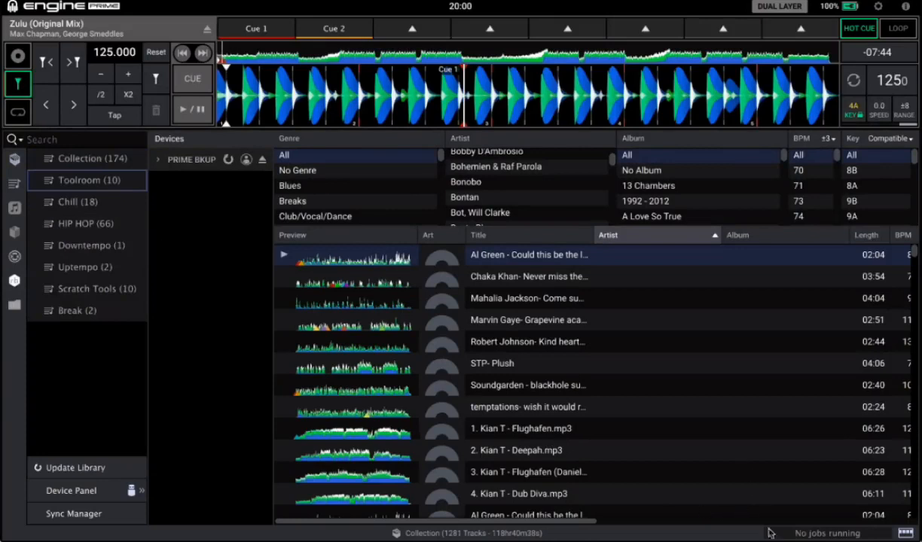
left_click(907, 534)
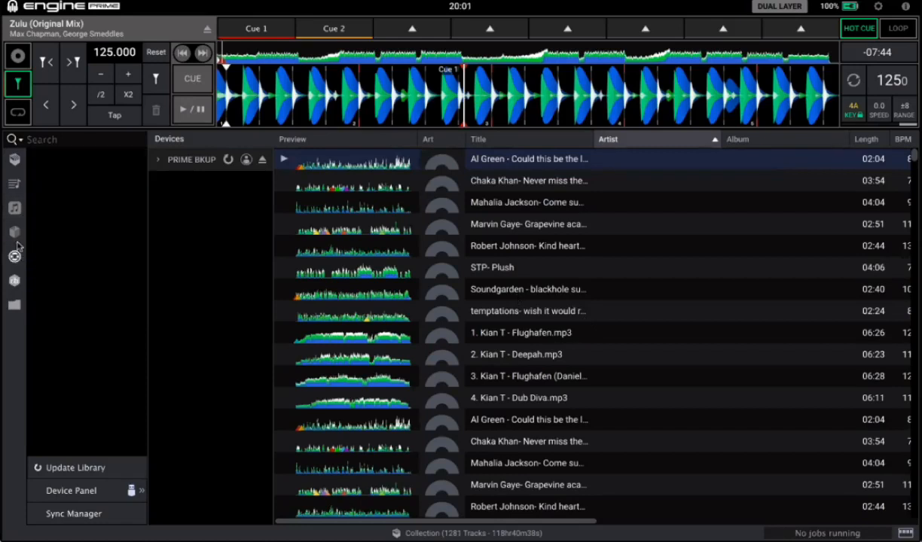
mouse_move(15, 281)
left_click(92, 244)
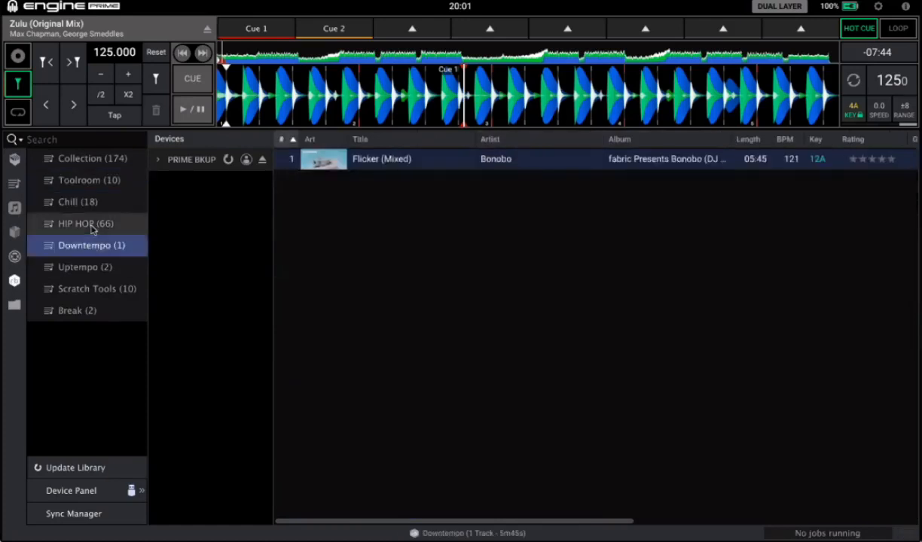
left_click(91, 226)
left_click(87, 200)
left_click(87, 177)
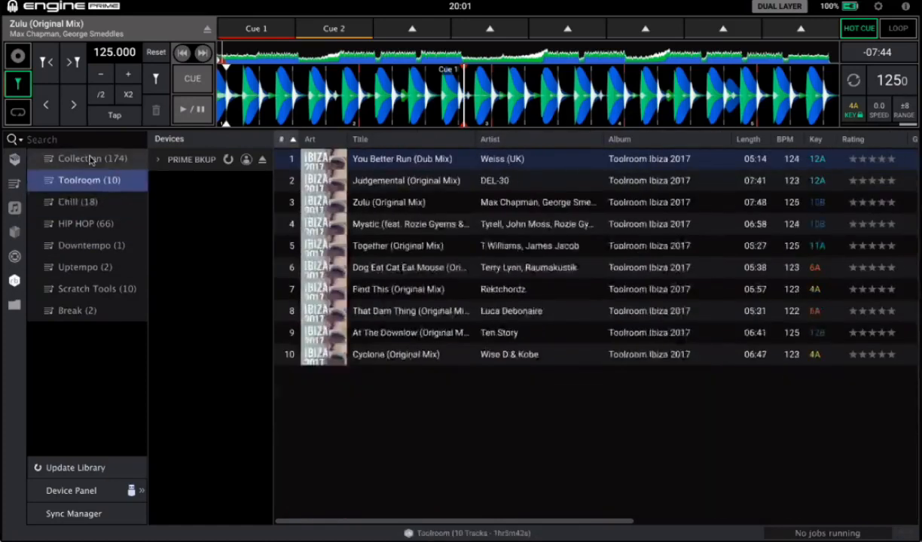
left_click(89, 159)
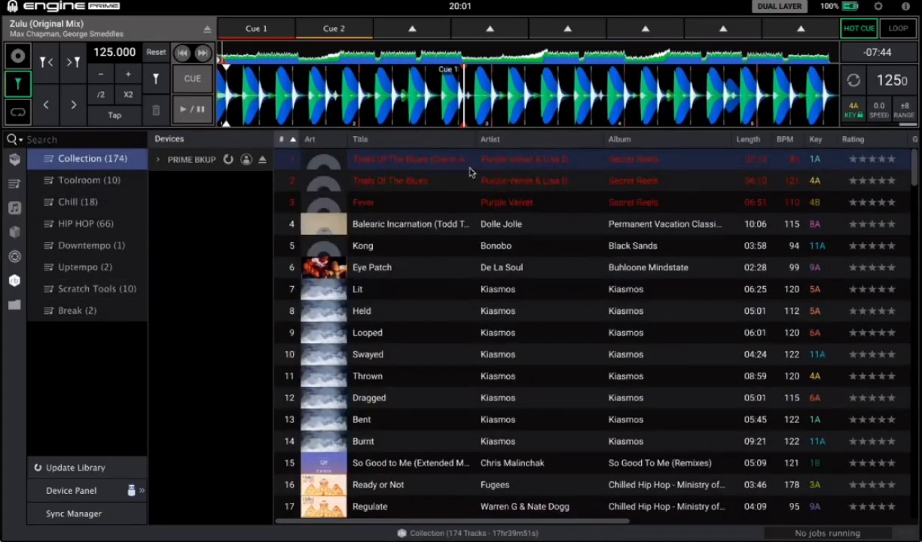
Try to load the first Trials Of The Blues track from the rekordbox Collection onto deck A, and select the red tracks in turn.
left_click_drag(438, 159, 381, 113)
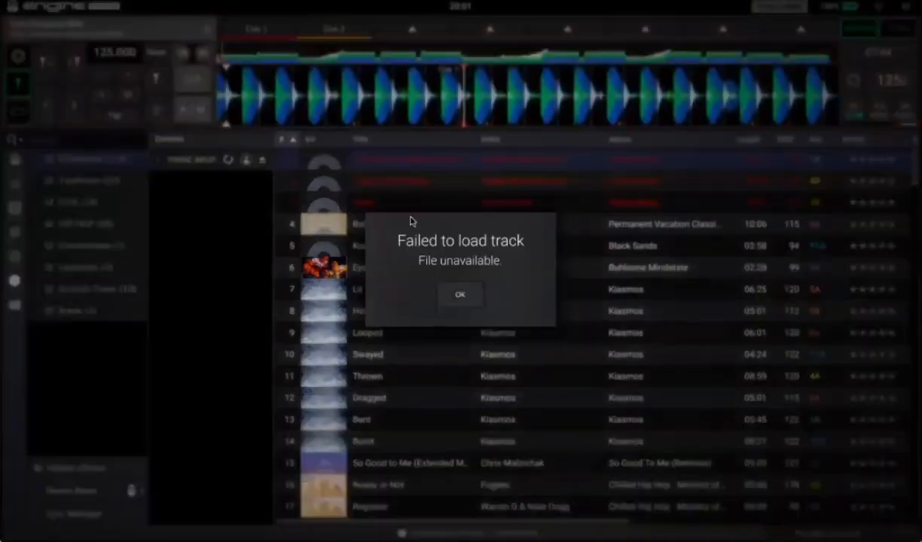
left_click(462, 294)
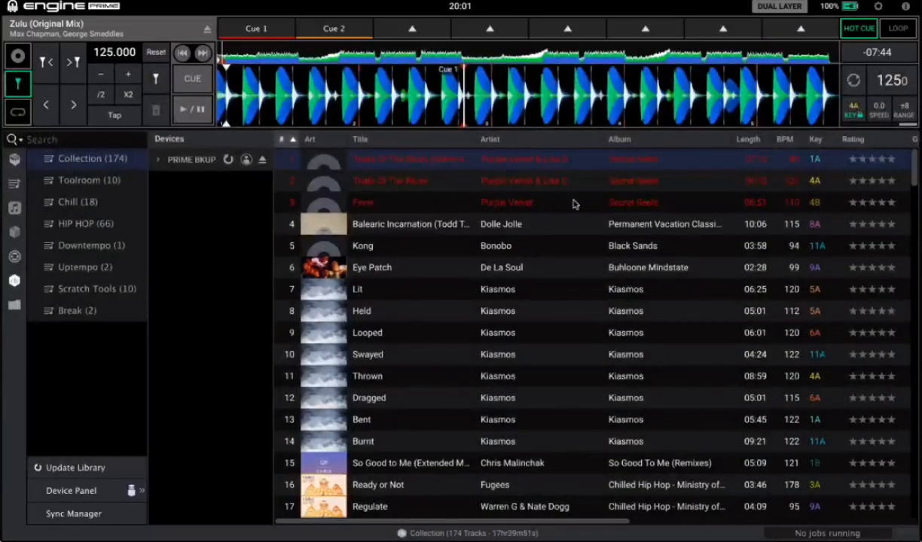
left_click(595, 203)
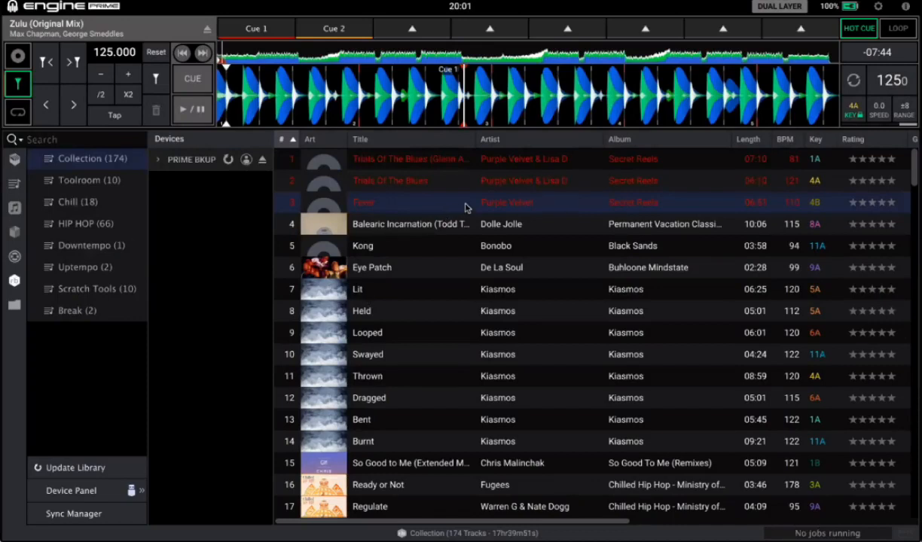
left_click(411, 179)
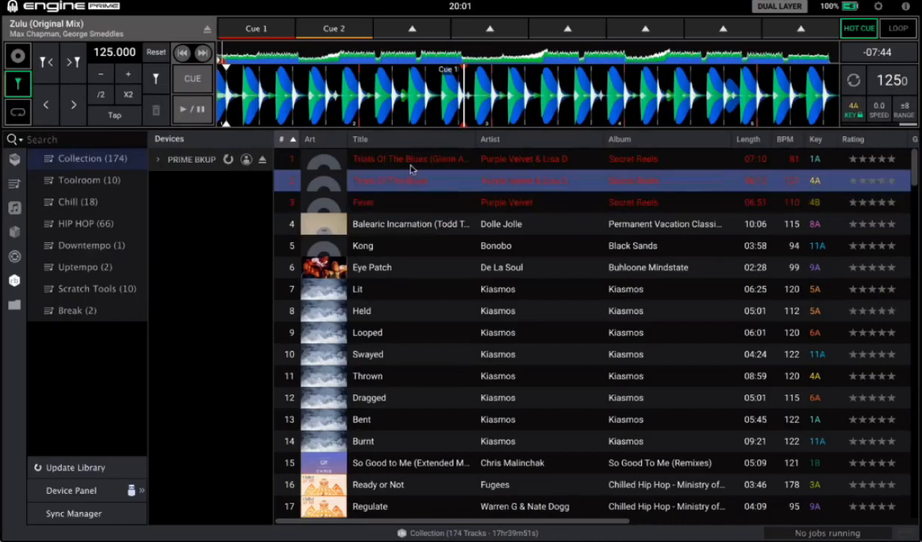
left_click(410, 165)
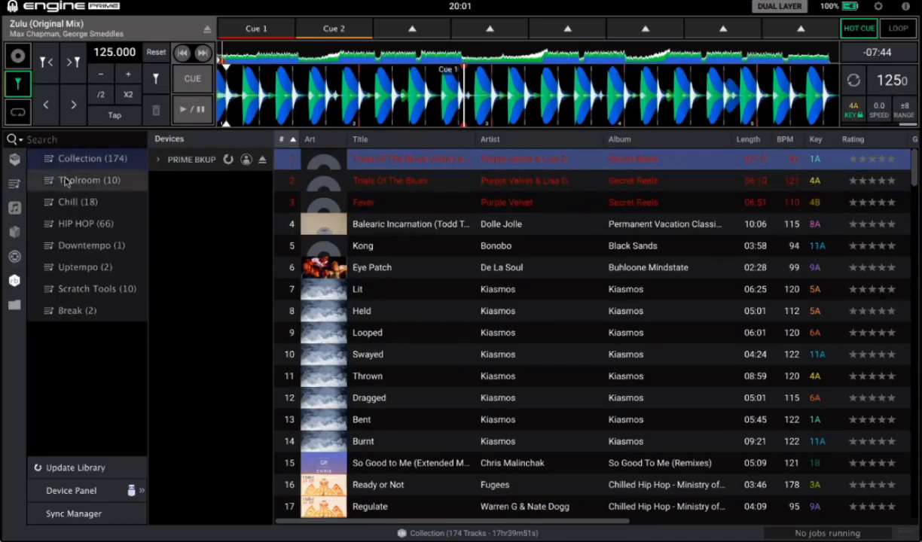
View Engine's own playlists and Collection crates, and select the red track Fever in the rekordbox track list.
left_click(14, 157)
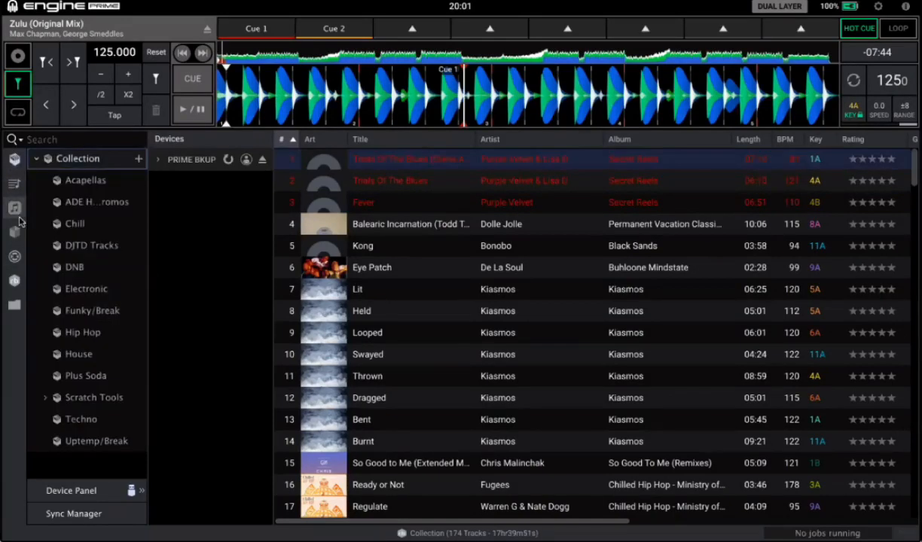
left_click(14, 183)
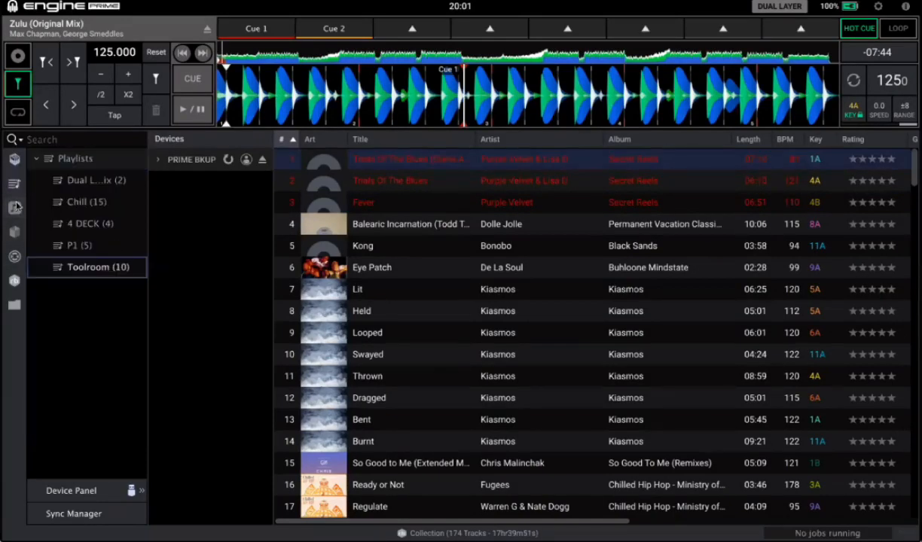
left_click(15, 160)
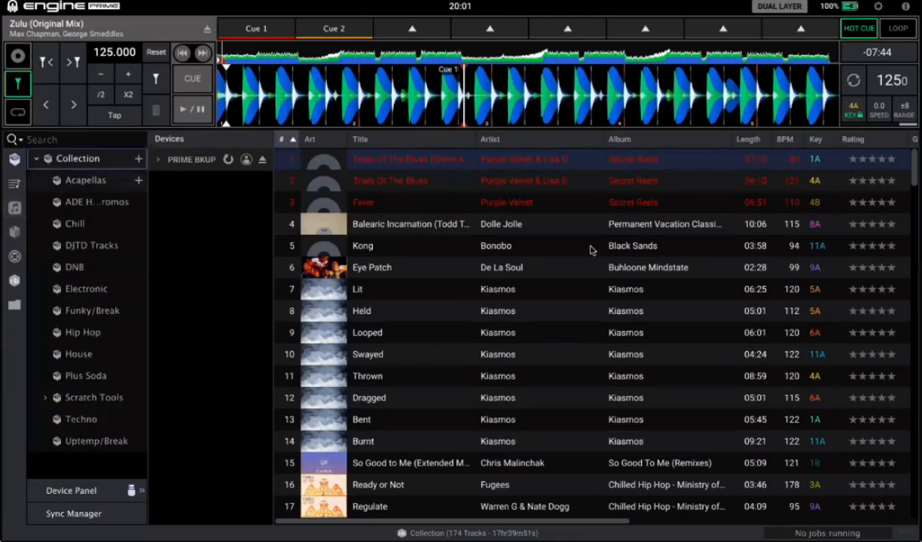
left_click(375, 177)
left_click(406, 200)
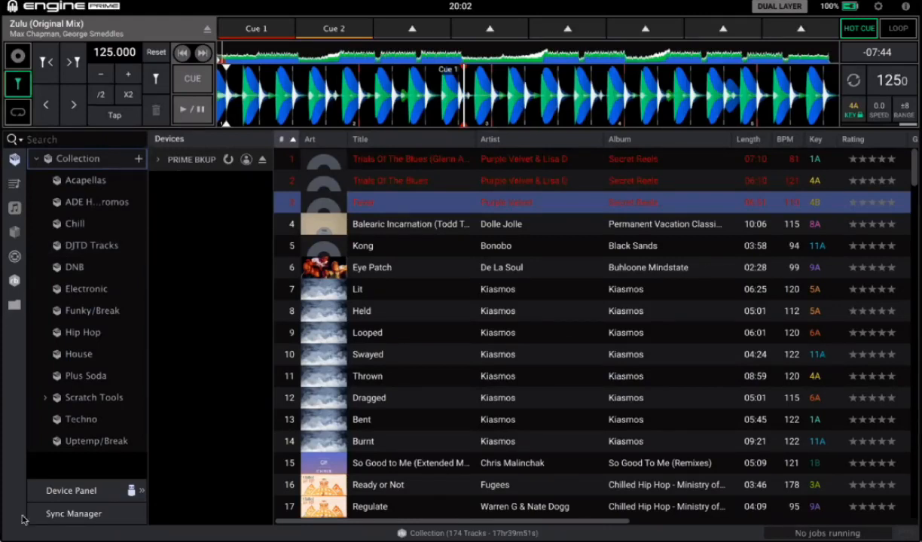
left_click(184, 479)
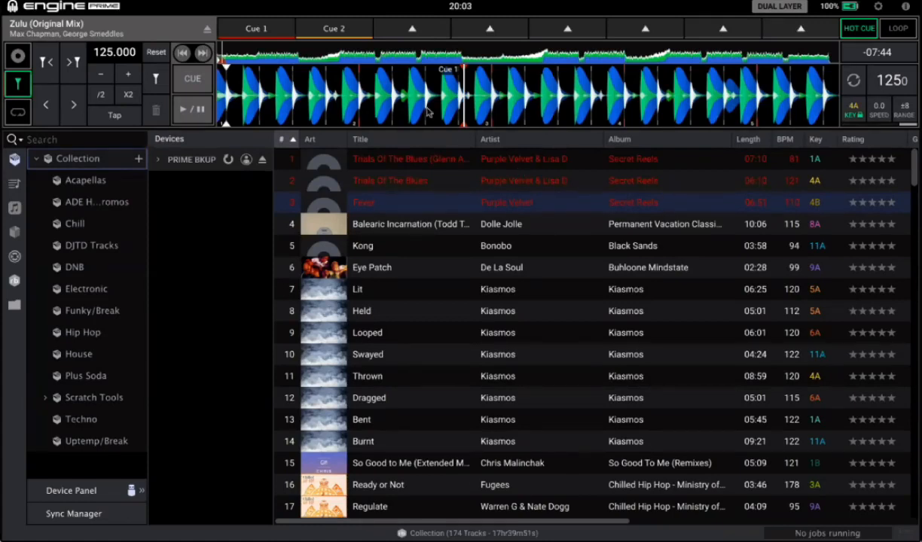
left_click(355, 63)
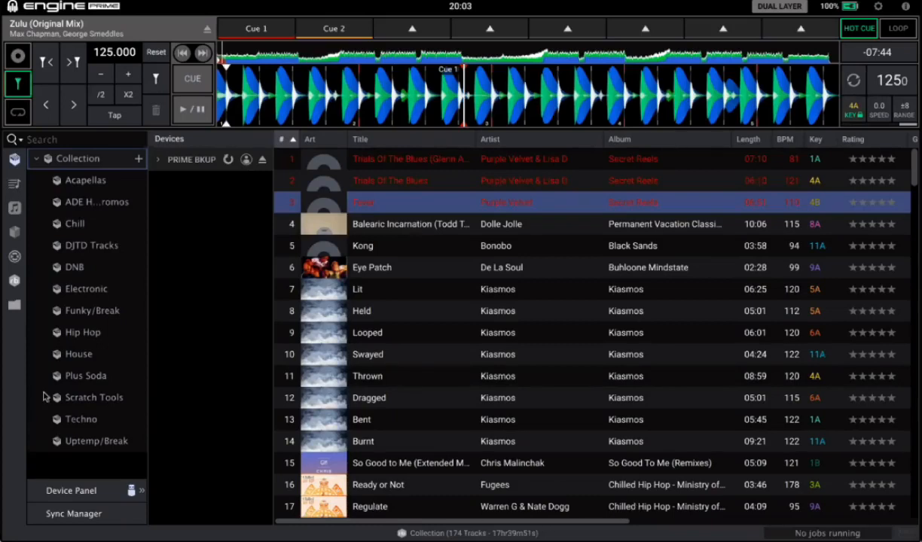
View the computer's Music and Volumes folders, and return to the Collection's crates.
left_click(14, 305)
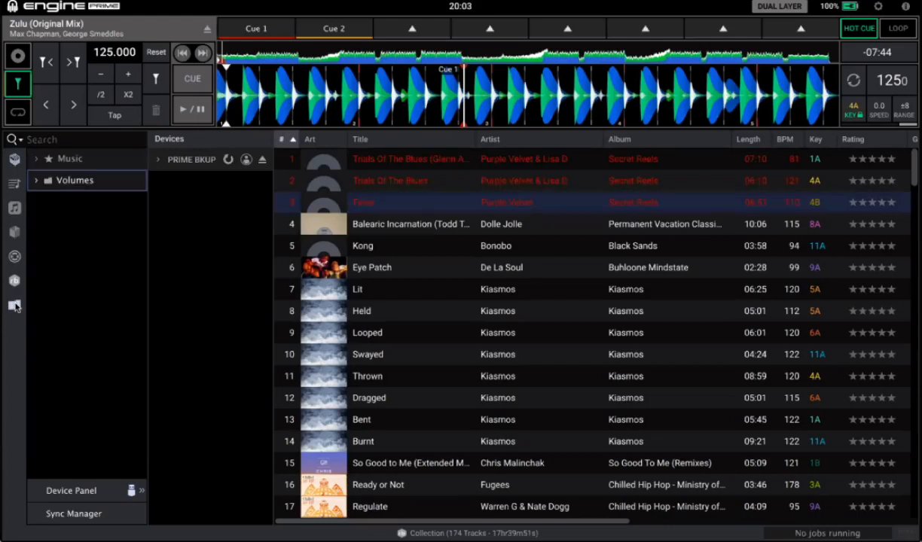
left_click(14, 159)
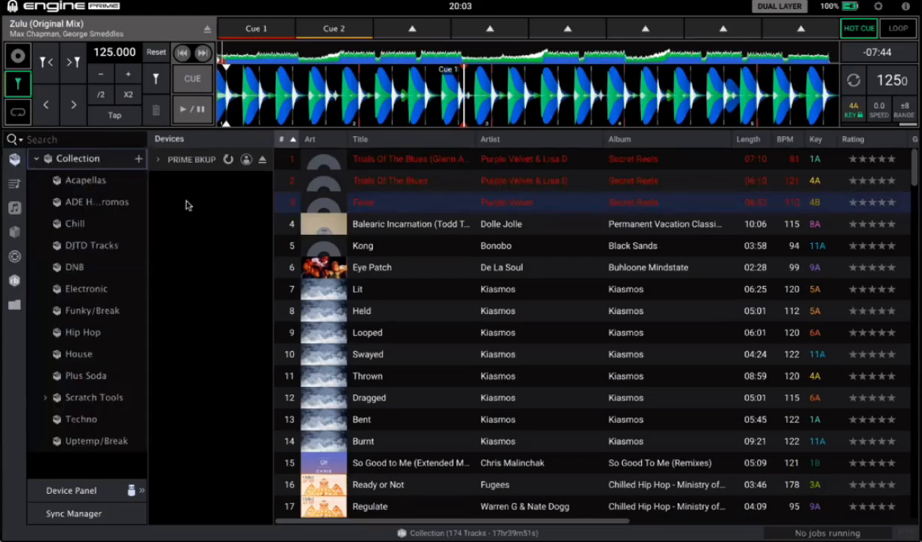
Hide the Drive column in the track list, and show it again.
right_click(317, 138)
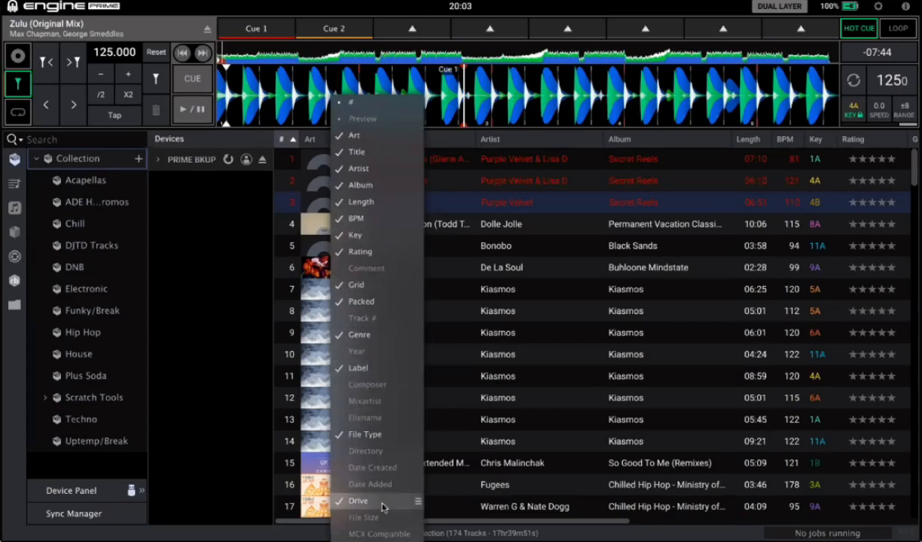
left_click(419, 508)
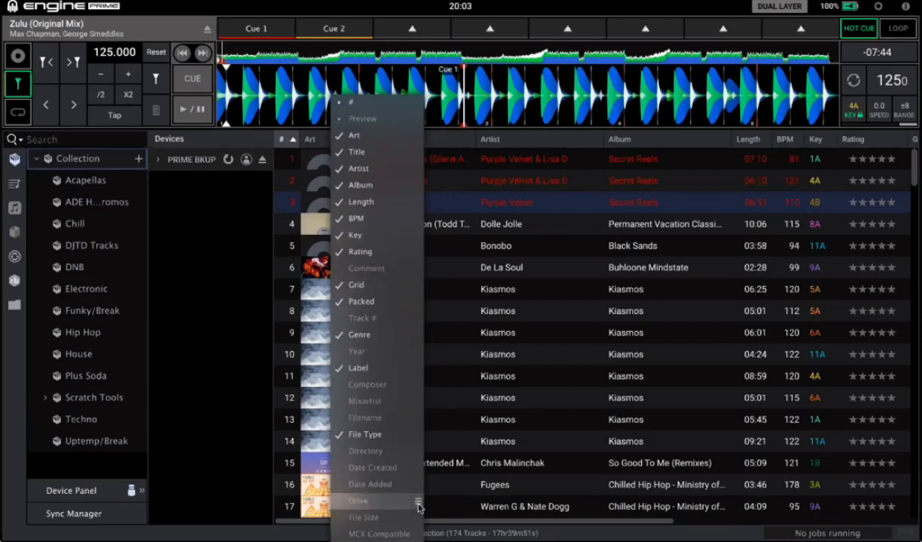
left_click(419, 508)
left_click(485, 411)
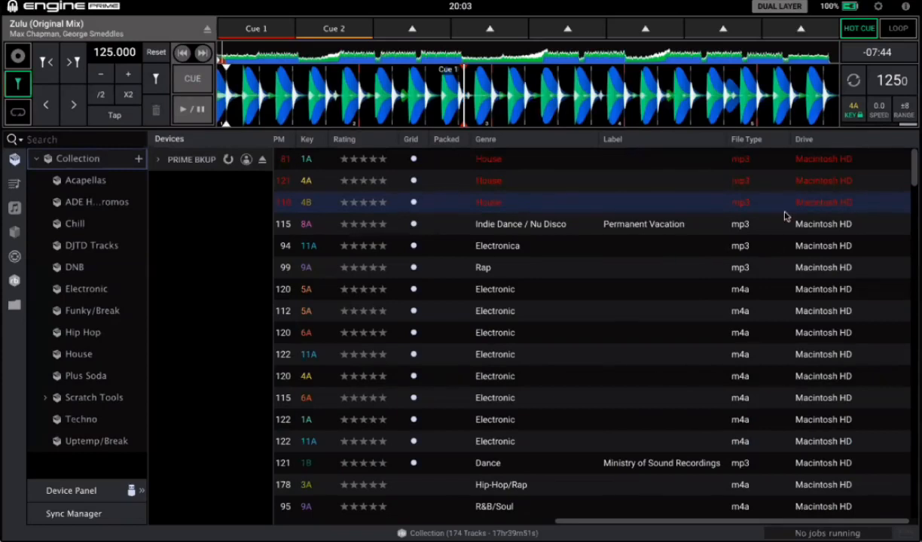
Move the Genre column directly after the Rating column, and sort the track list by key.
scroll(806, 239, "down", 3)
scroll(806, 239, "up", 3)
scroll(806, 240, "left", 6)
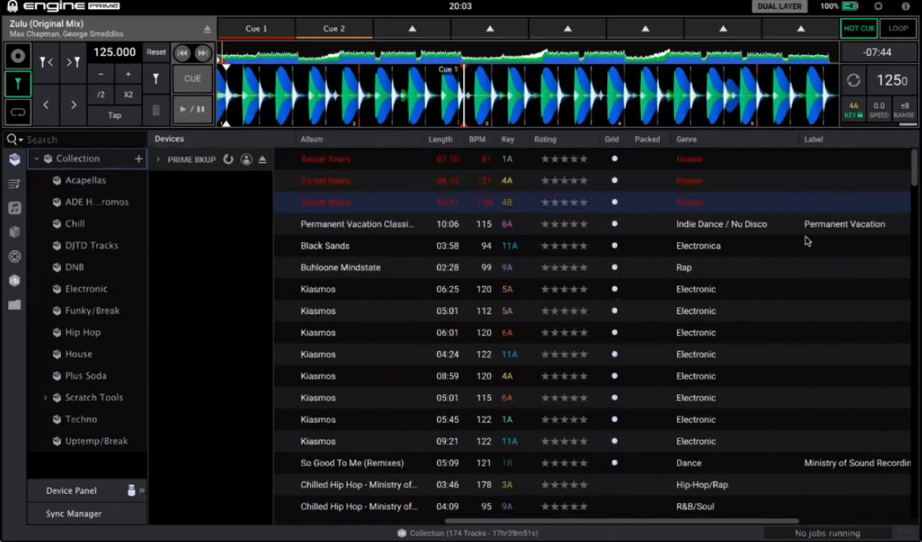
scroll(806, 241, "left", 3)
scroll(806, 241, "right", 8)
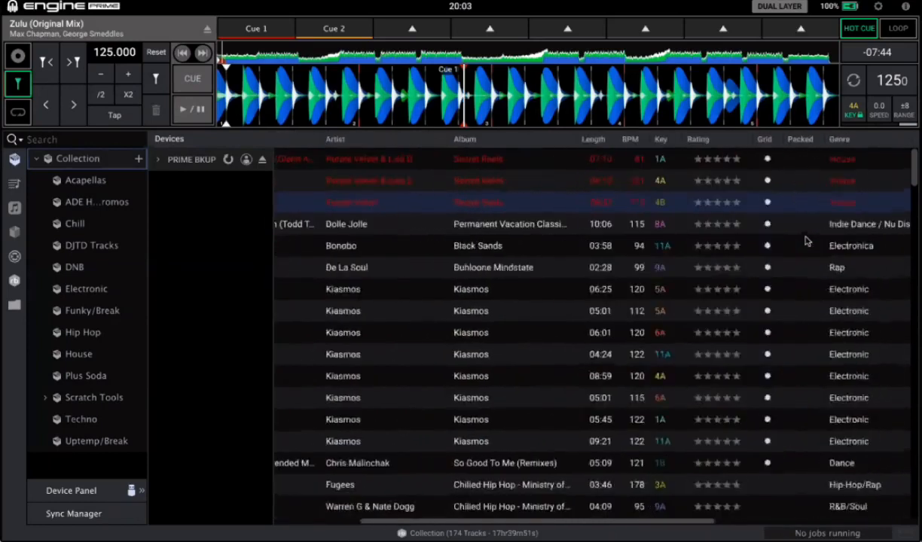
scroll(806, 241, "right", 5)
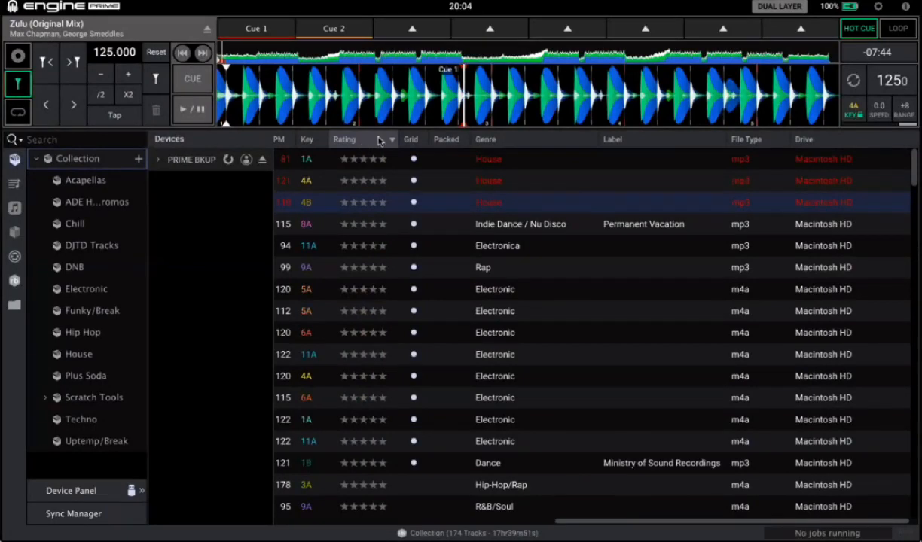
left_click_drag(505, 143, 438, 141)
mouse_move(366, 141)
left_mouse_down()
mouse_move(421, 143)
mouse_move(377, 145)
left_mouse_up()
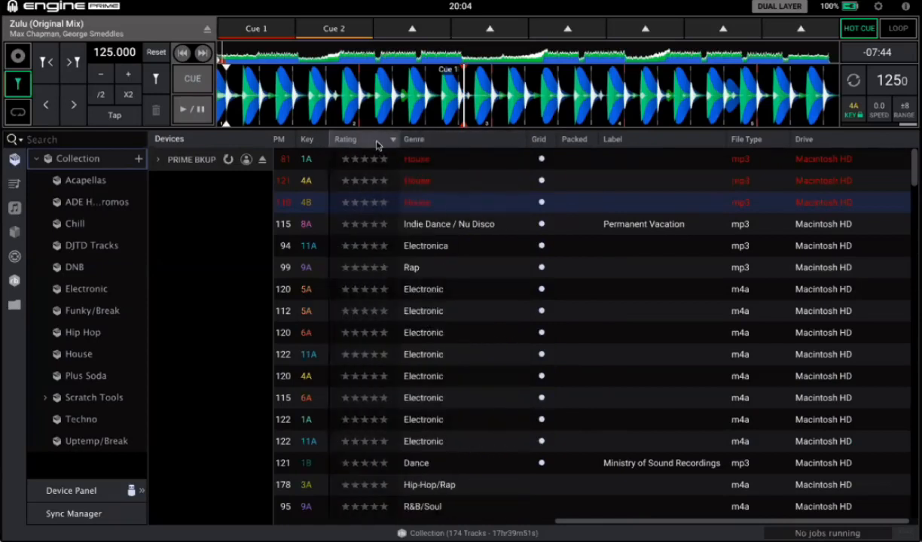
left_click(320, 140)
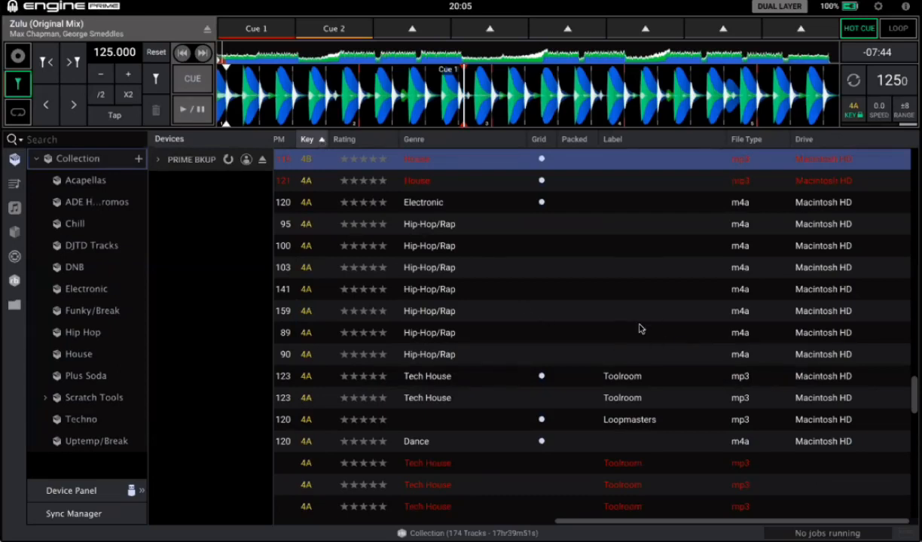
Show both deck layers together, and play the track Zulu on deck A.
scroll(639, 329, "left", 10)
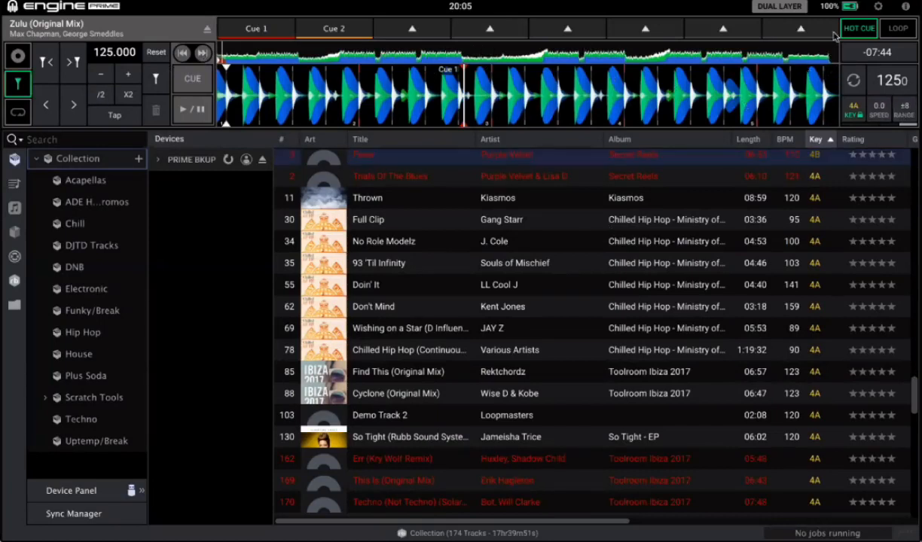
left_click(754, 6)
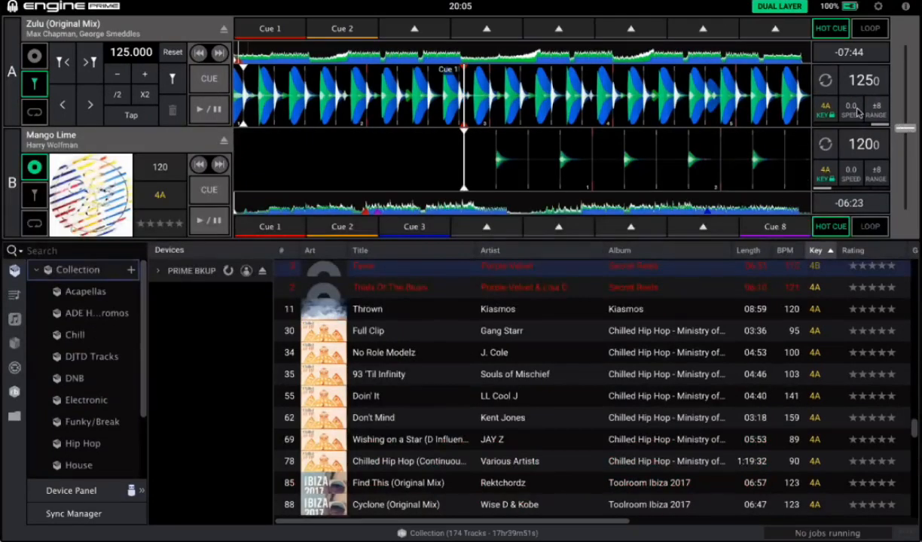
left_click(209, 109)
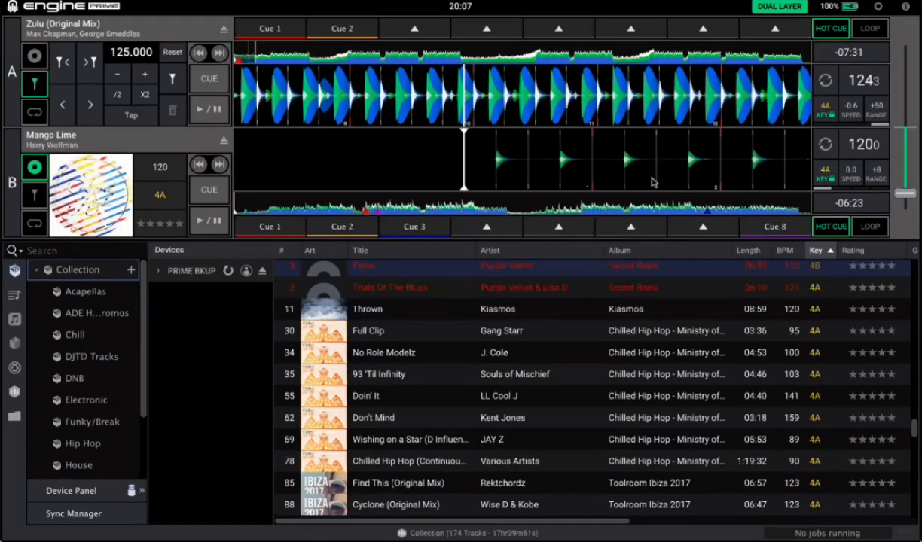
Select the red tracks Fever and Trials Of The Blues together, and view the options available for them.
left_click(380, 290, "shift")
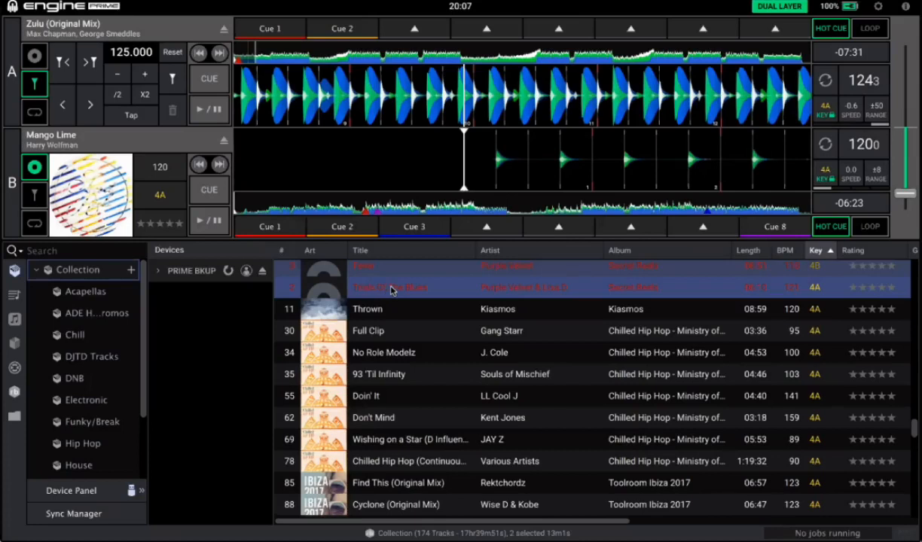
left_click(391, 290)
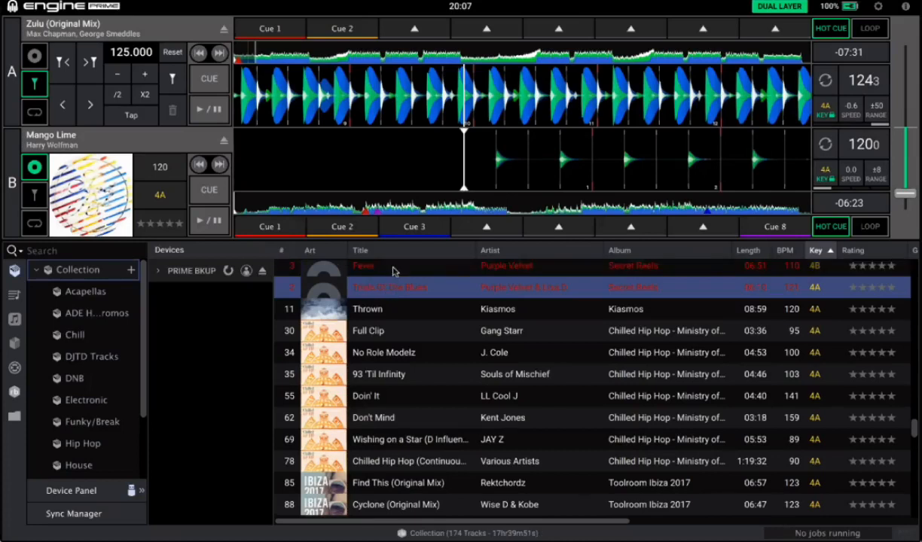
left_click(393, 272, "shift")
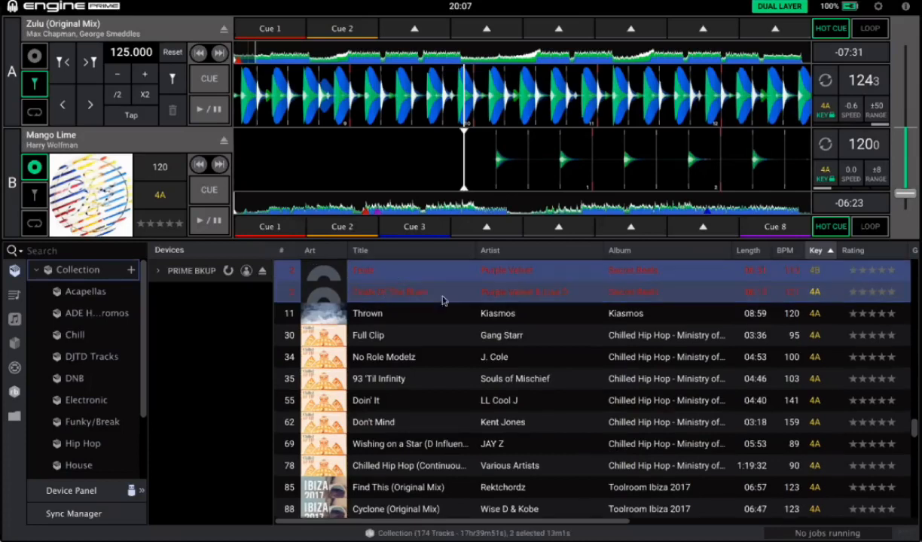
right_click(373, 291)
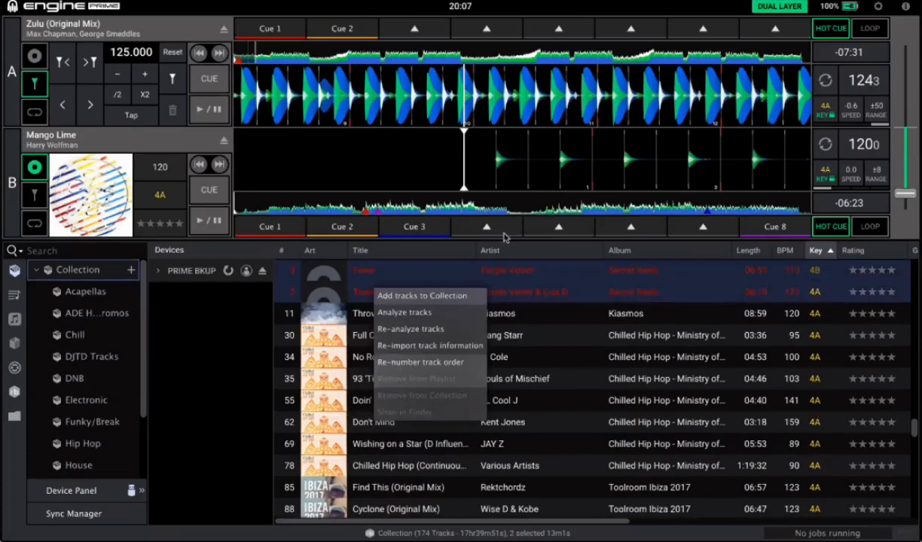
left_click(440, 280)
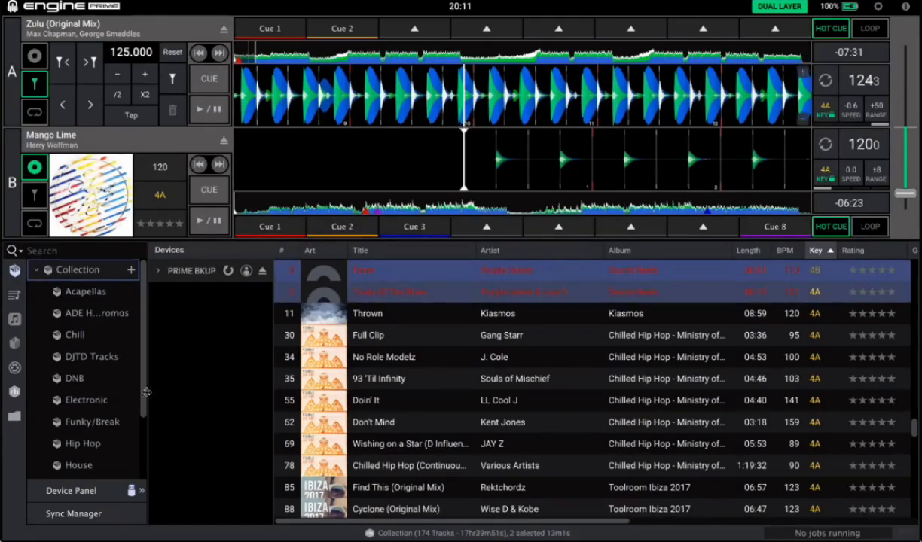
View the Sync Manager's crates and playlists for the PRIME BKUP drive, and close it without exporting.
left_click(53, 513)
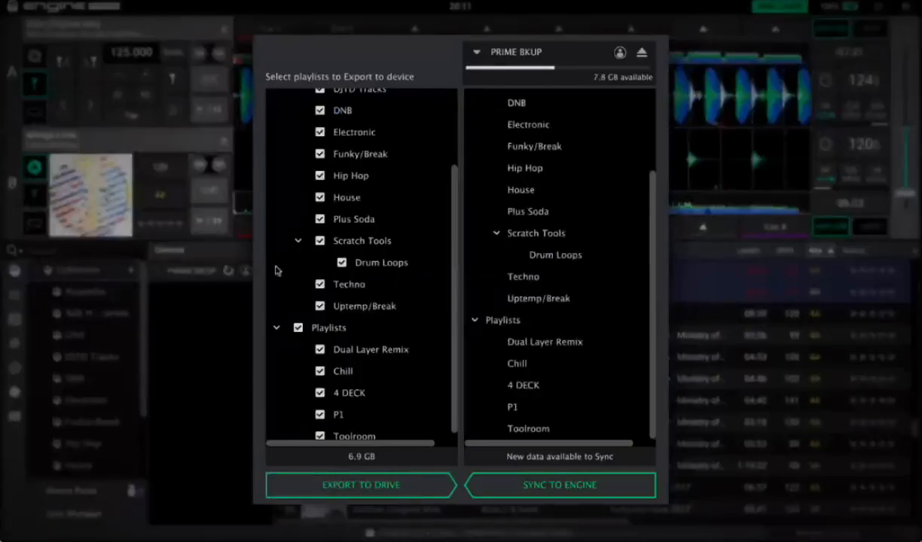
left_click(708, 176)
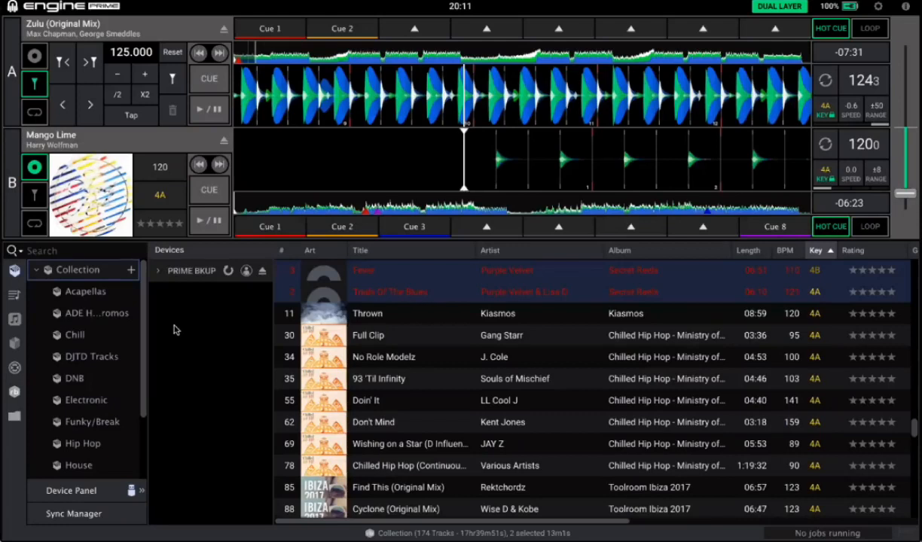
left_click(73, 513)
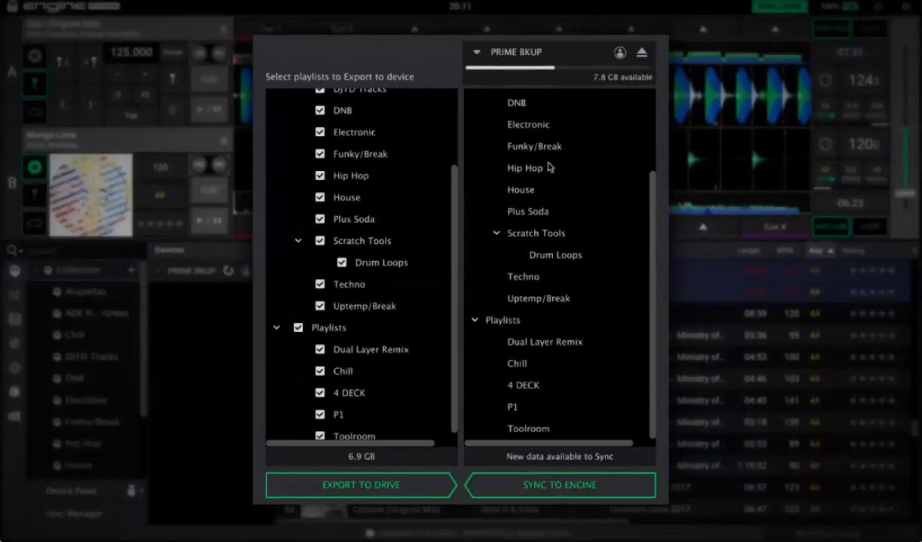
left_click(756, 158)
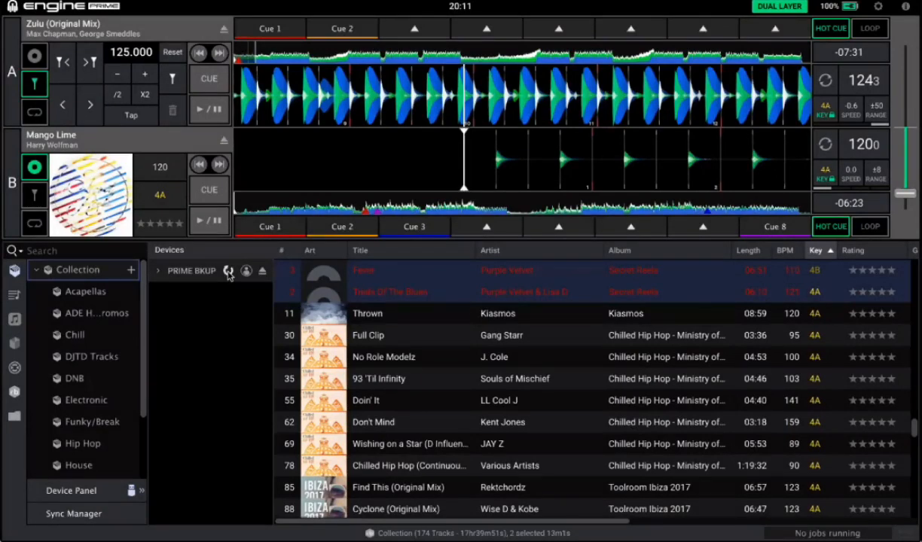
Look further through the rekordbox tracks, show Engine's own Collection and look through its crates.
left_click(360, 313)
scroll(370, 343, "down", 5)
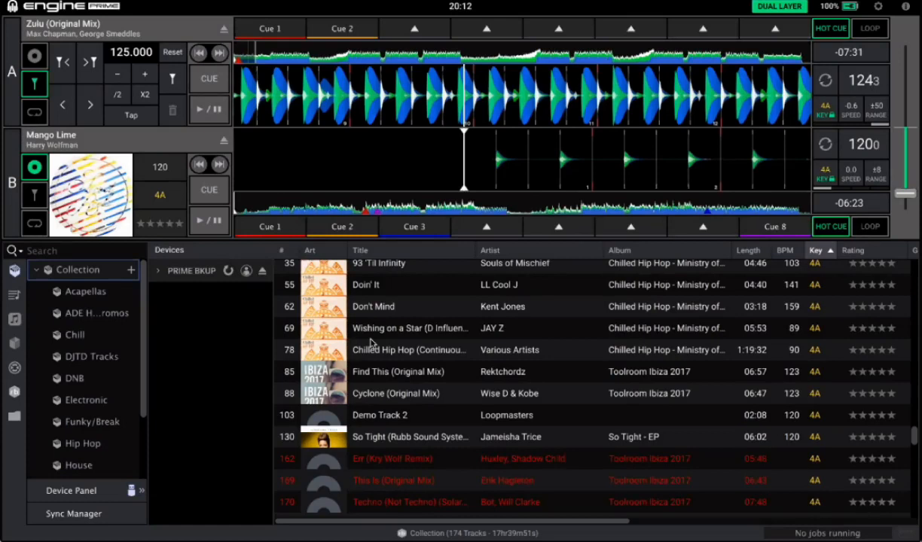
left_click(66, 273)
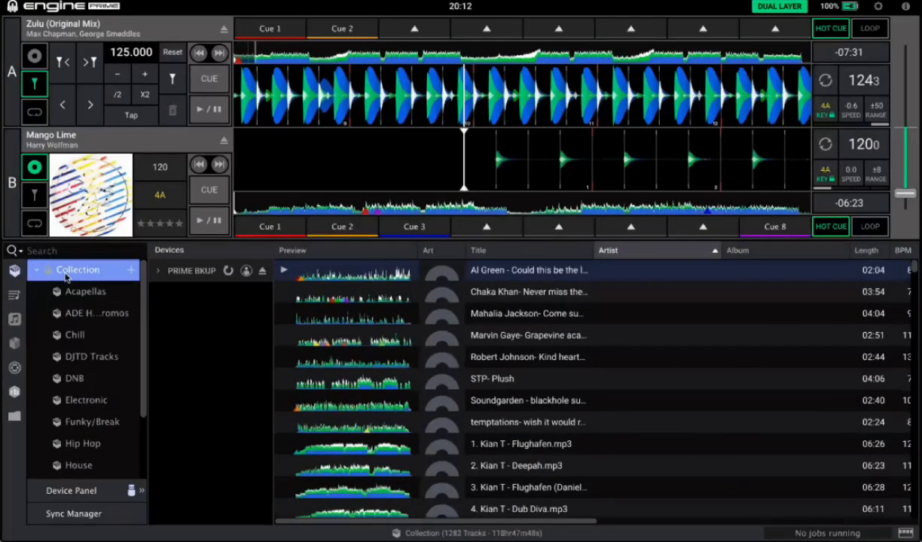
scroll(89, 373, "down", 1)
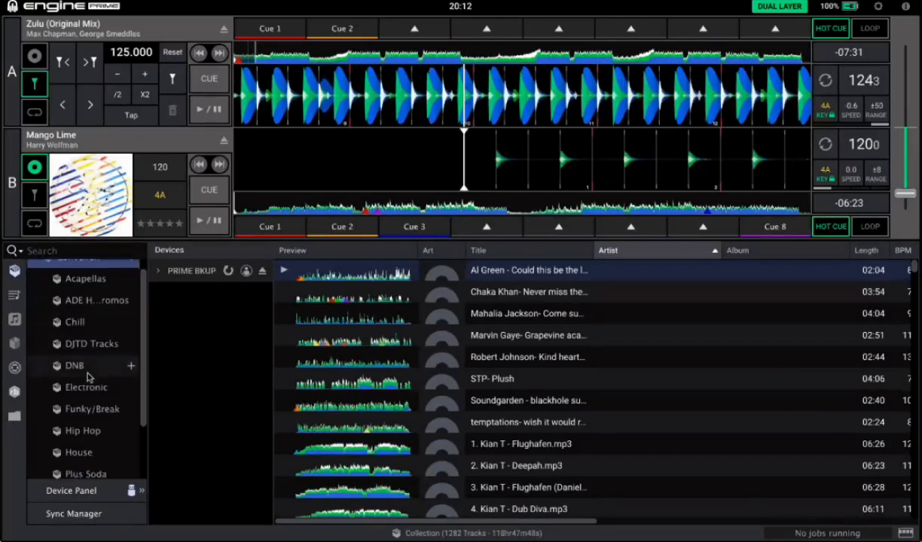
scroll(89, 376, "down", 3)
scroll(89, 377, "up", 5)
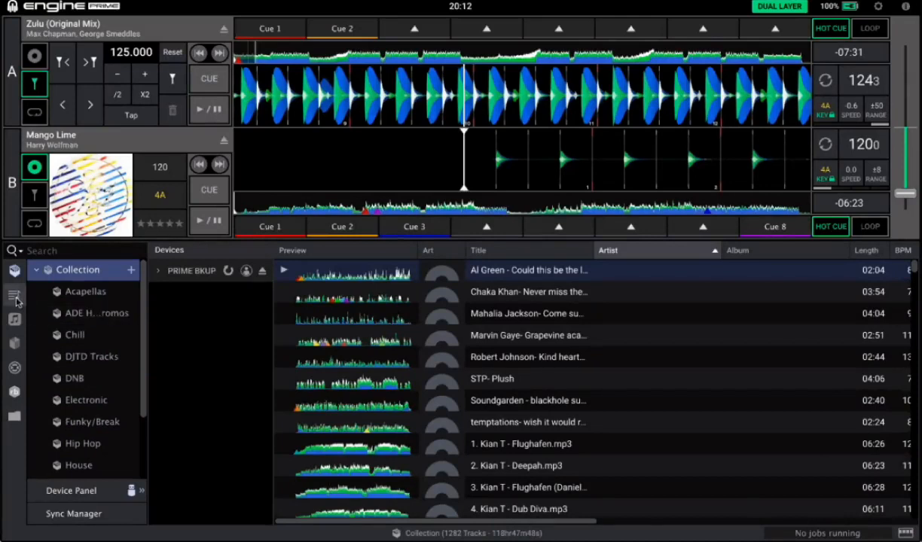
scroll(91, 381, "down", 4)
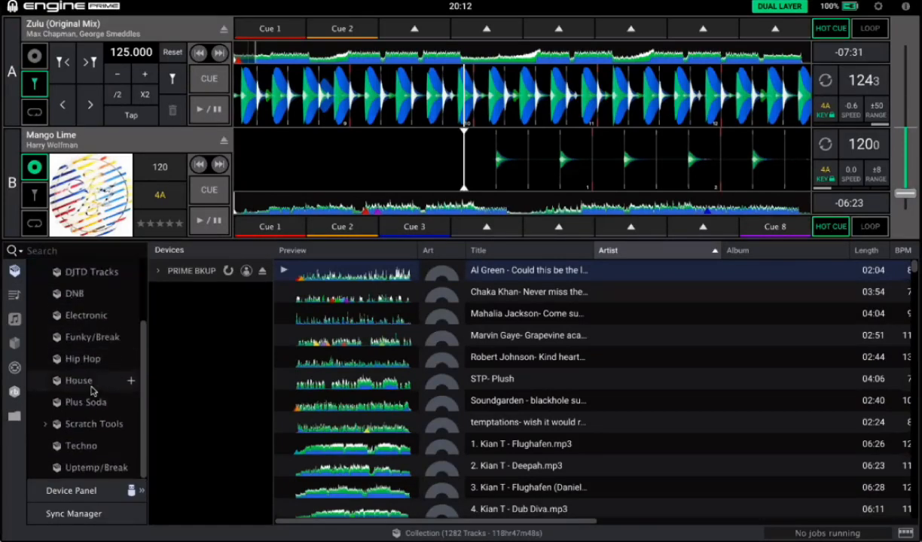
scroll(90, 381, "up", 4)
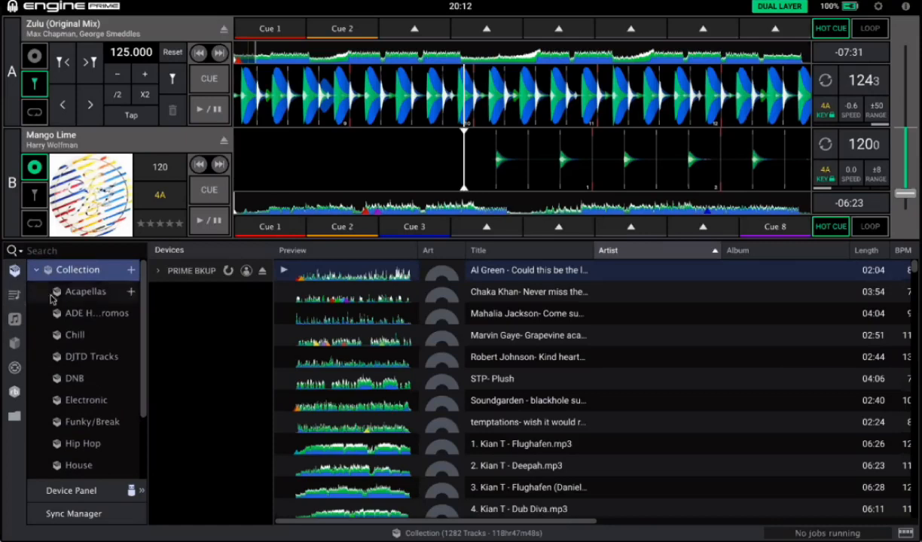
Create a new Engine playlist named test.
left_click(13, 295)
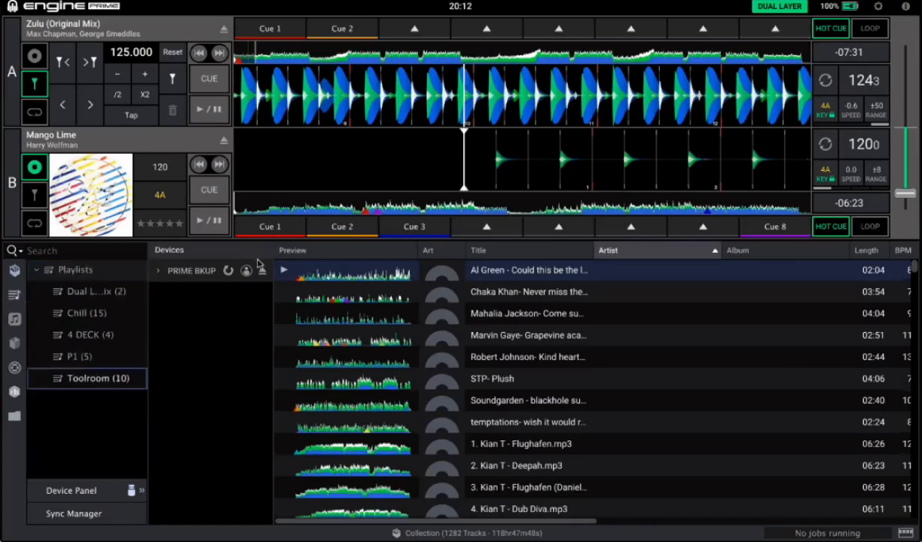
left_click(138, 269)
type("test")
key("Return")
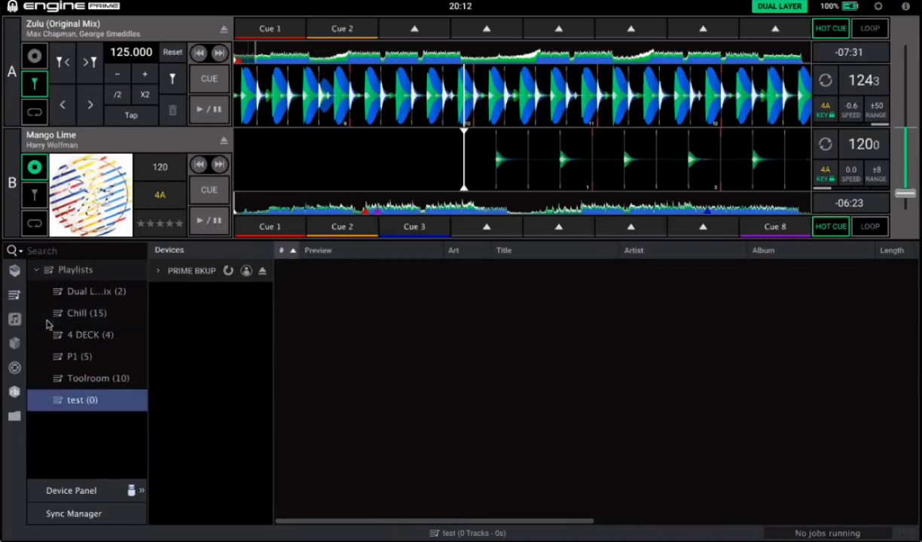
Add the Chaka Khan track from the Acapellas crate to the test playlist.
left_click(14, 271)
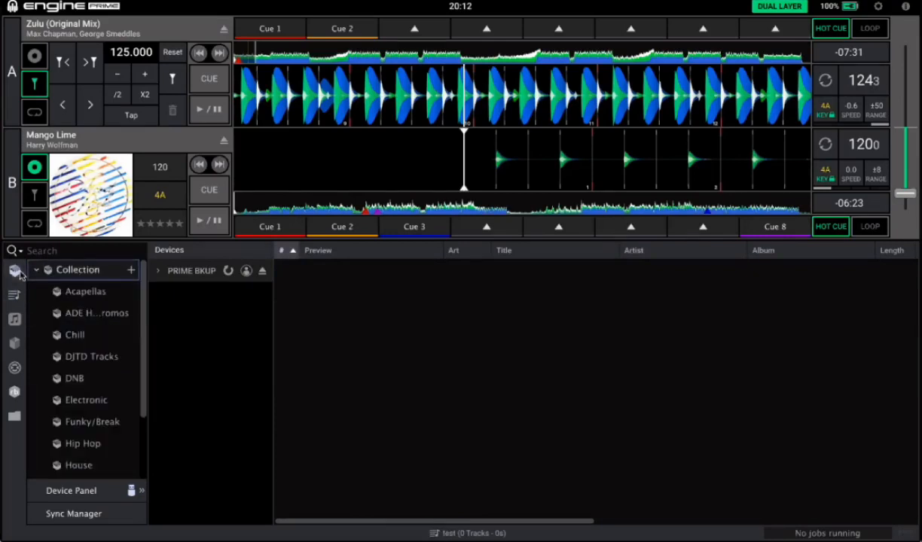
left_click(66, 293)
left_click(513, 268)
left_click_drag(531, 288, 84, 399)
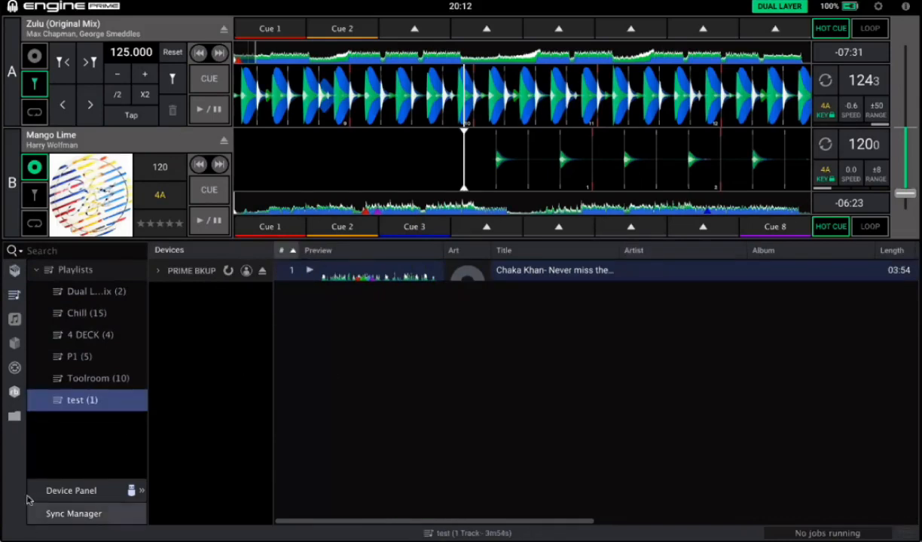
View Engine's crates and playlists in turn, and show the rekordbox library's playlists.
left_click(15, 270)
left_click(13, 294)
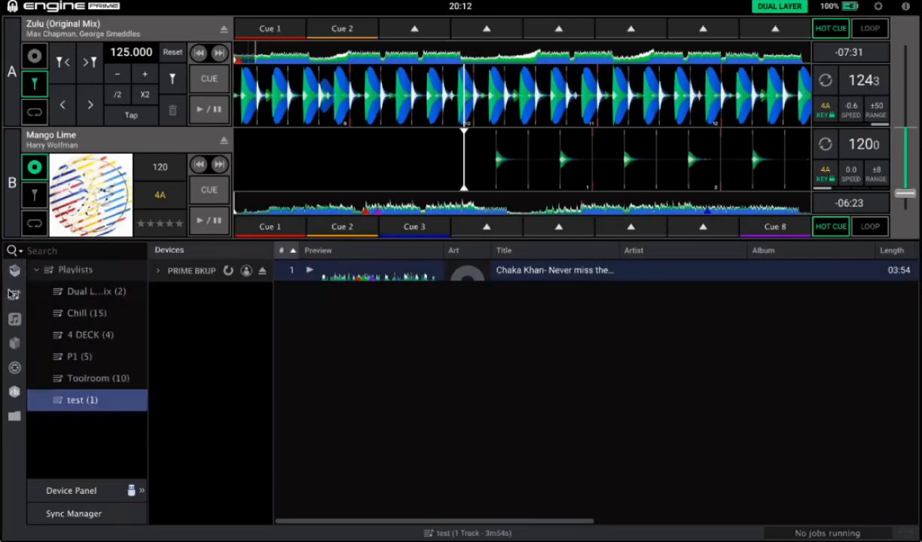
left_click(15, 269)
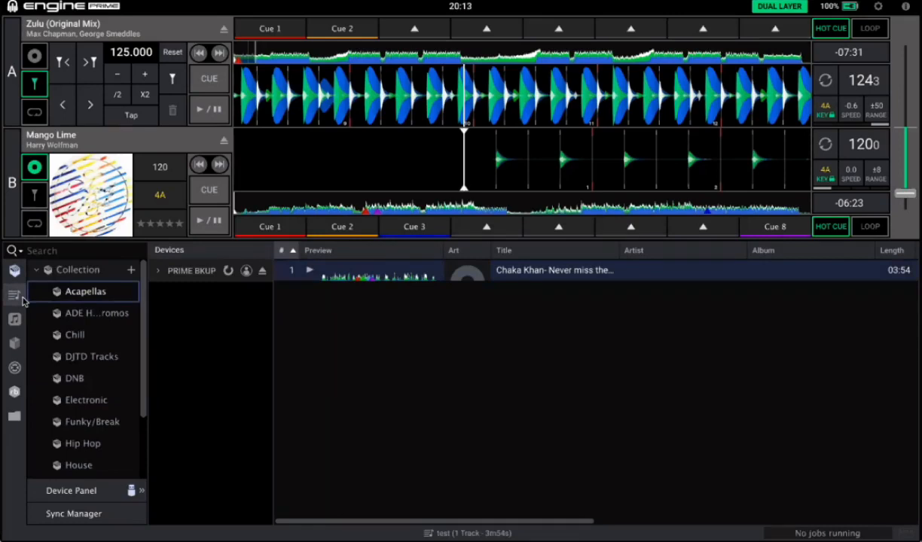
left_click(20, 296)
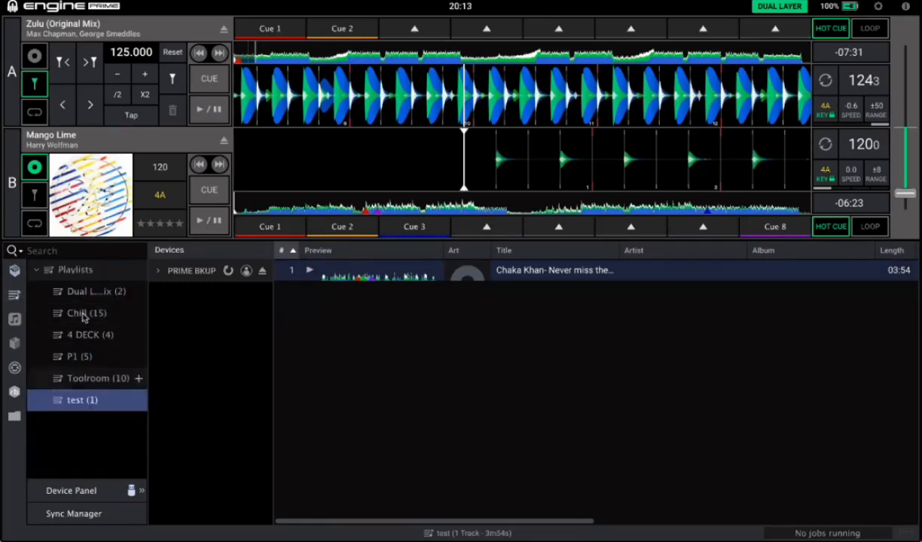
left_click(16, 272)
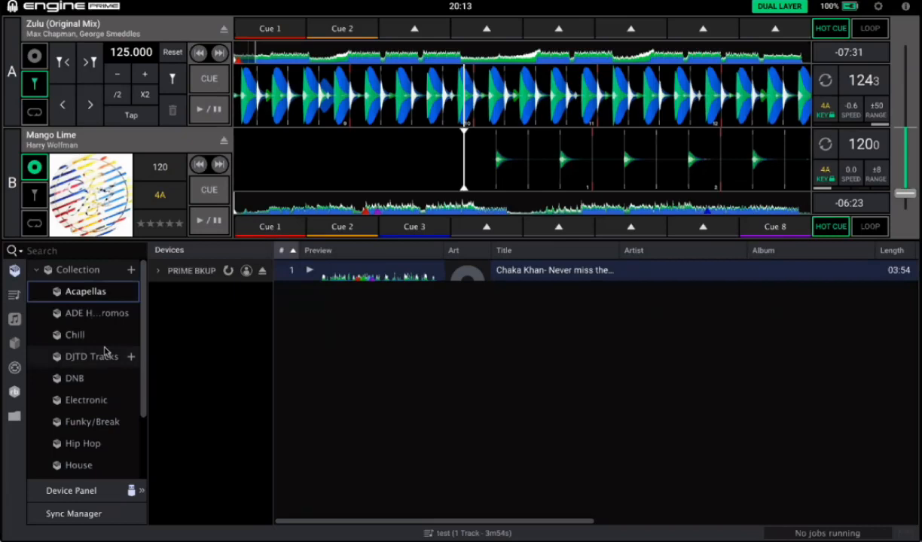
left_click(18, 390)
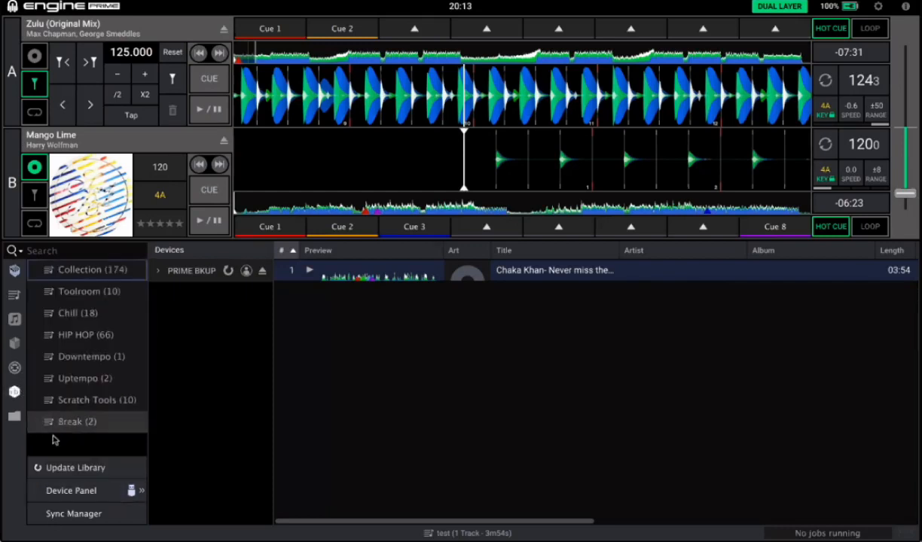
Update the rekordbox library from the file RB Caollection.xml on the Desktop.
left_click(66, 468)
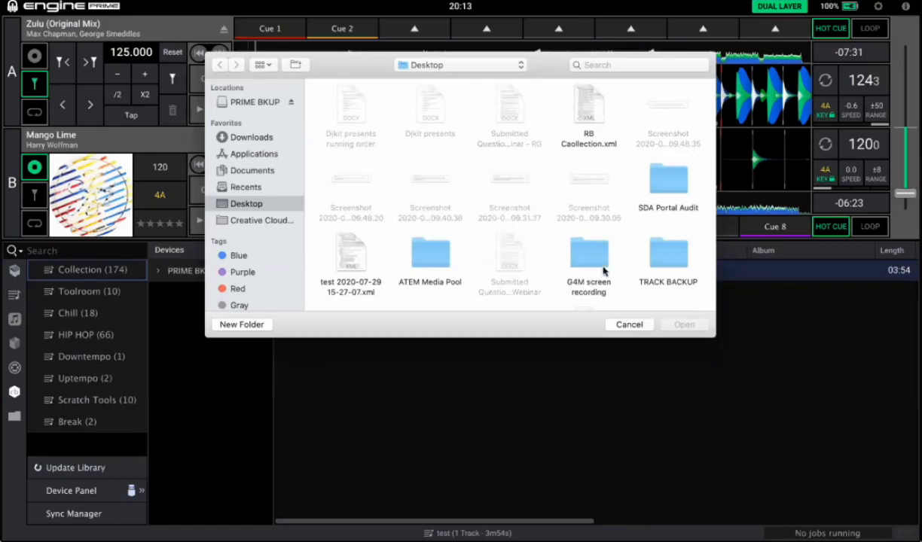
left_click(586, 110)
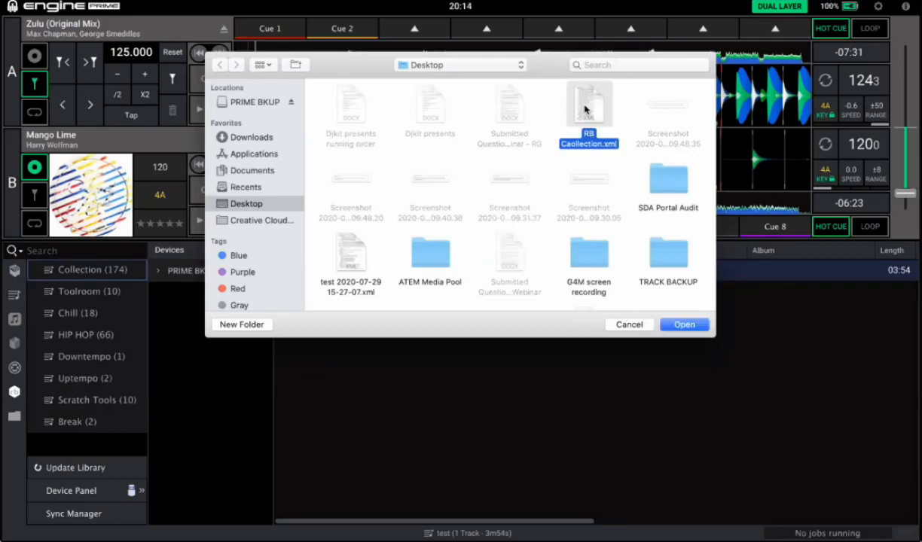
left_click(699, 328)
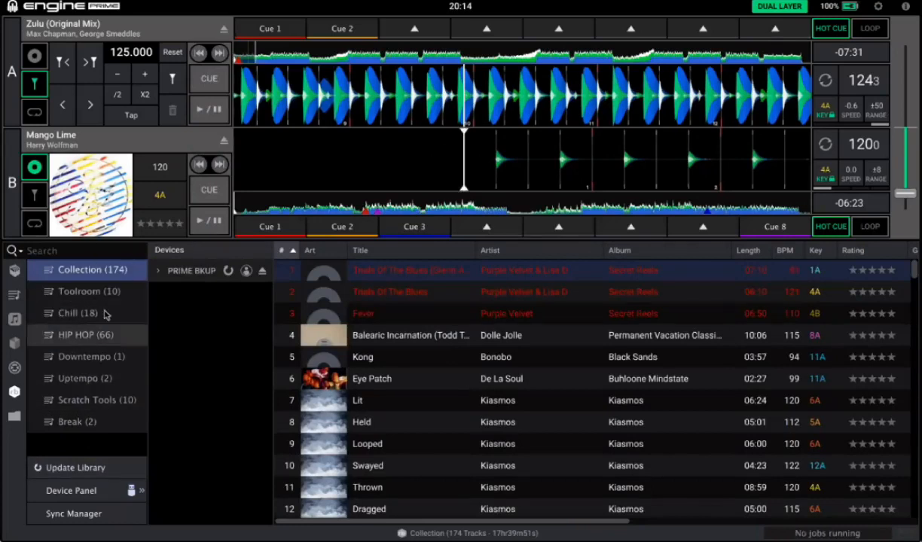
Show the rekordbox Toolroom playlist, then view the library update's file chooser and close it without choosing a file.
left_click(71, 292)
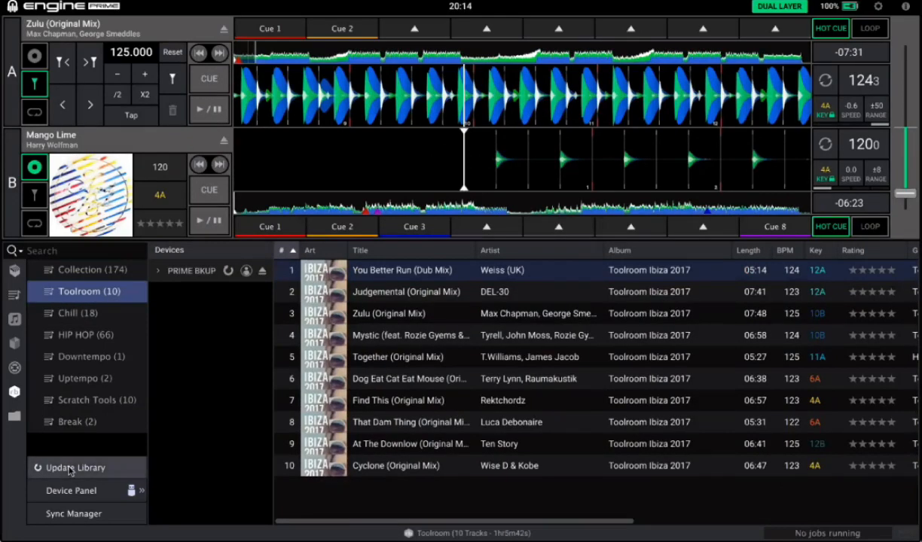
left_click(70, 469)
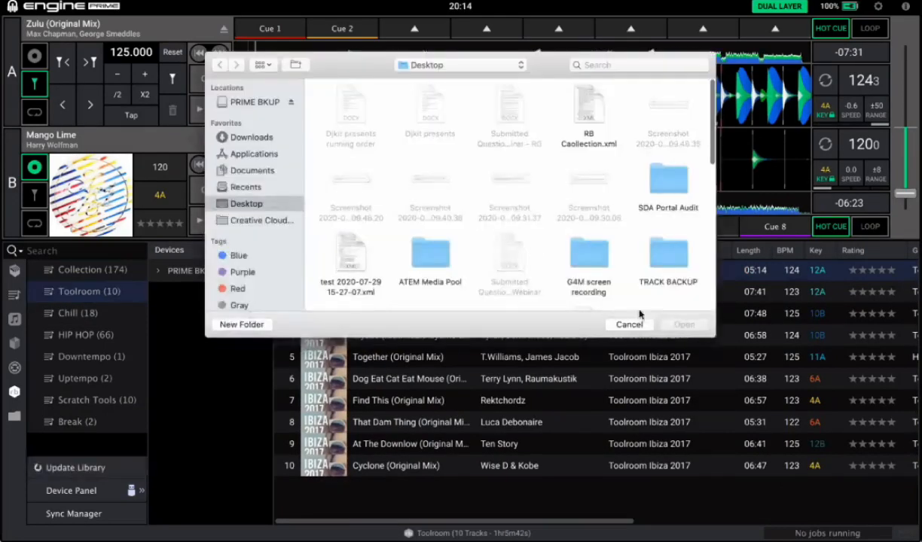
left_click(630, 325)
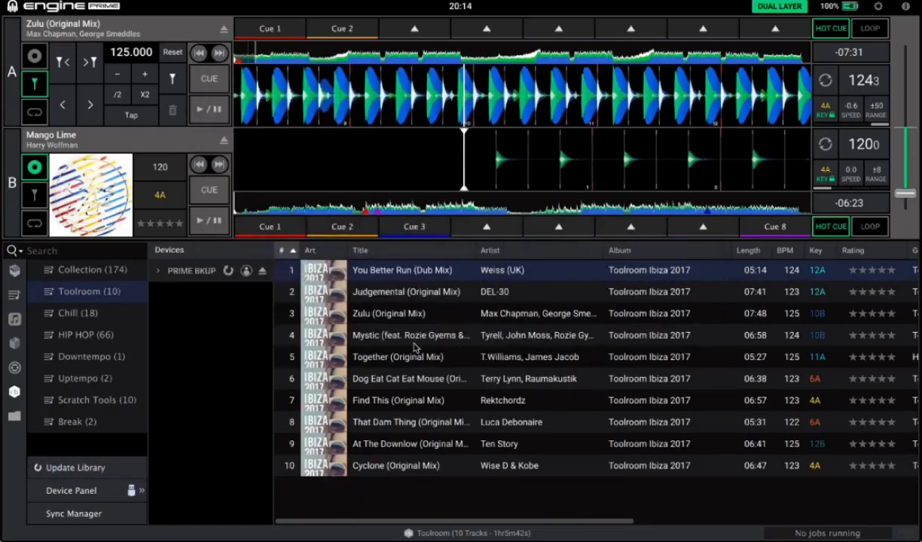